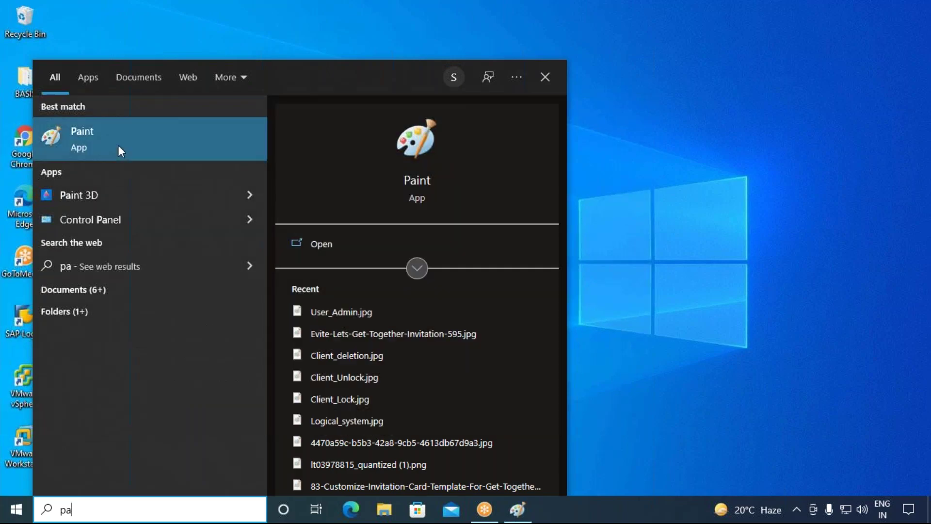
Paste the SU01 diagram, save it as the JPEG Single_user_Admin.jpg, and minimize Paint
{"action": "key", "text": "ctrl+v"}
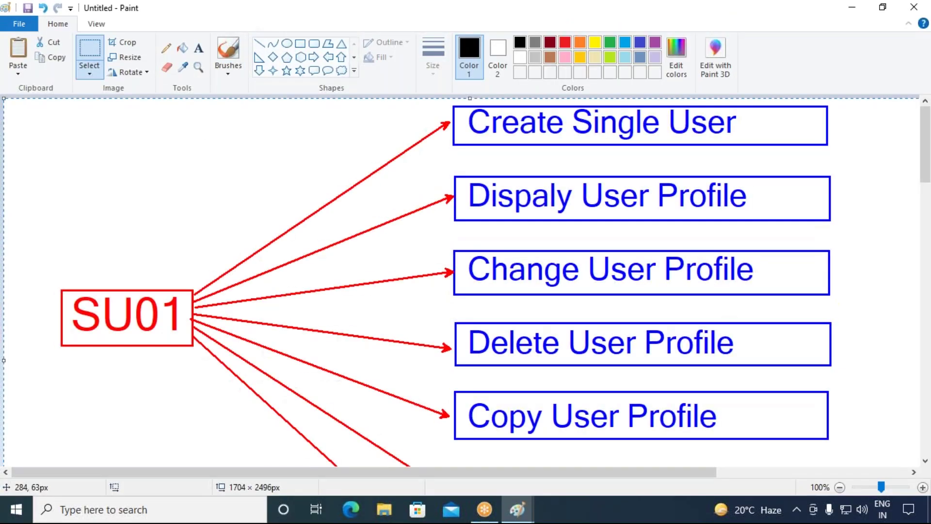
{"action": "left_click", "coordinate": [28, 8]}
{"action": "left_click", "coordinate": [193, 269]}
{"action": "left_click", "coordinate": [181, 319]}
{"action": "double_click", "coordinate": [155, 253]}
{"action": "type", "text": "Single_u"}
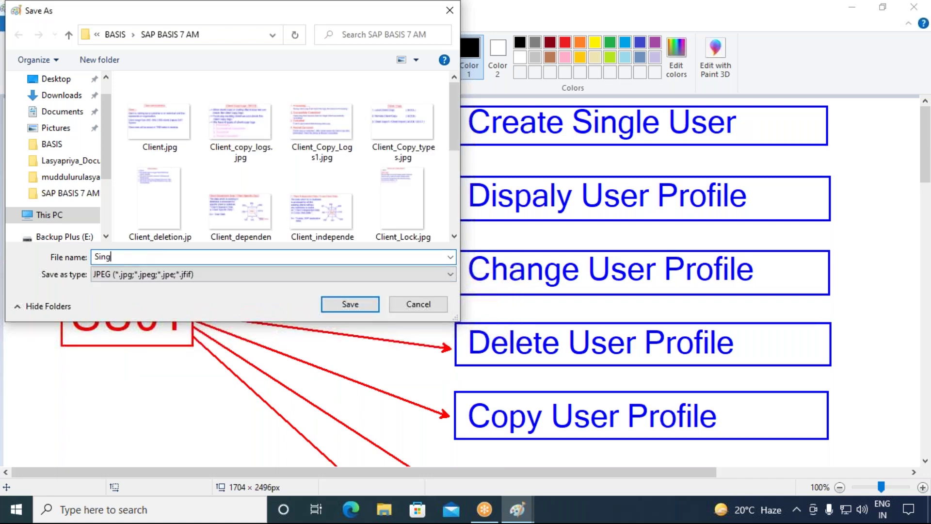
{"action": "type", "text": "ser_Admin"}
{"action": "left_click", "coordinate": [350, 304]}
{"action": "left_click", "coordinate": [848, 5]}
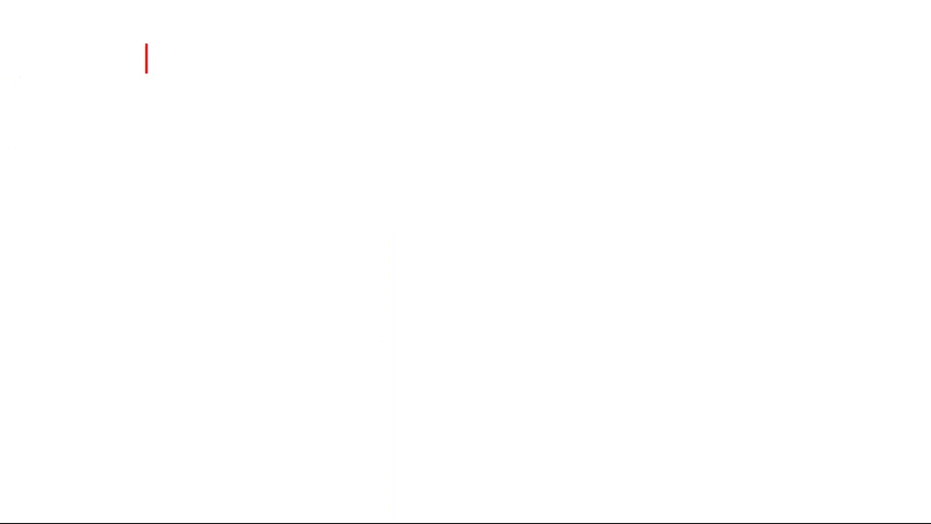
Write the user ID in red on the whiteboard and draw a red box around it
{"action": "type", "text": "200"}
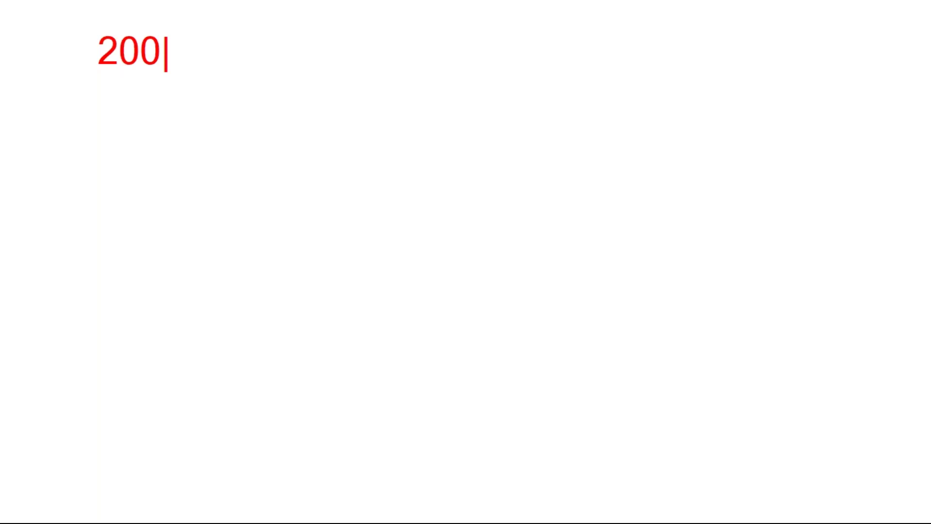
{"action": "type", "text": "6575"}
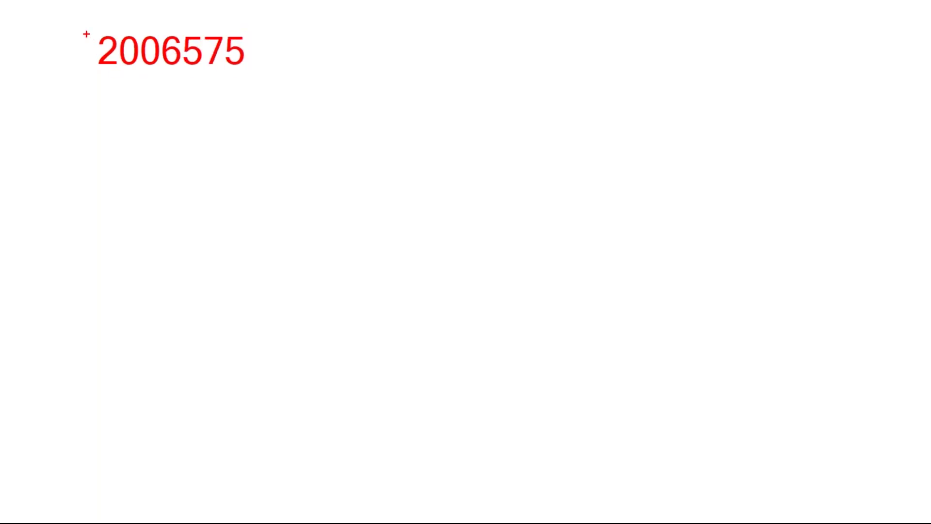
{"action": "left_click_drag", "start_coordinate": [86, 32], "coordinate": [253, 71]}
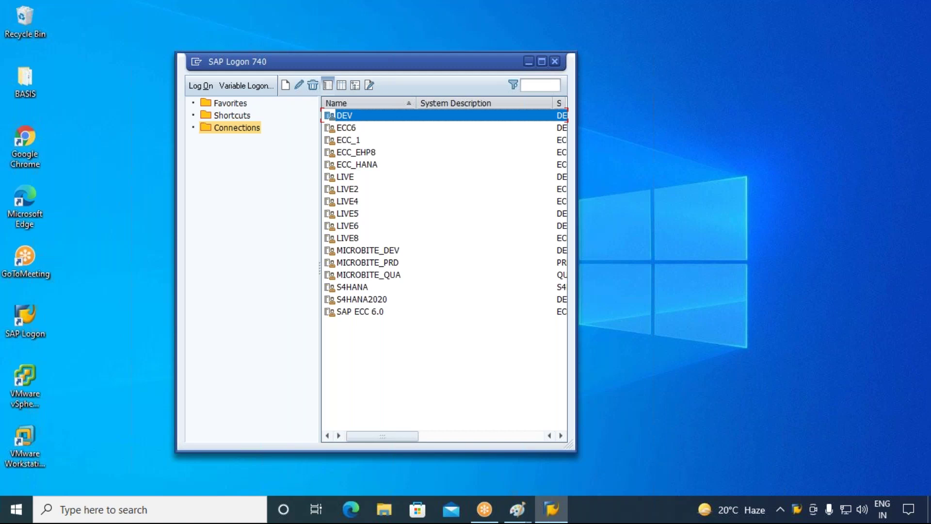
Log on to SAP ECC 6.0 in client 800 with the administrator's user name and password
{"action": "left_click", "coordinate": [374, 311]}
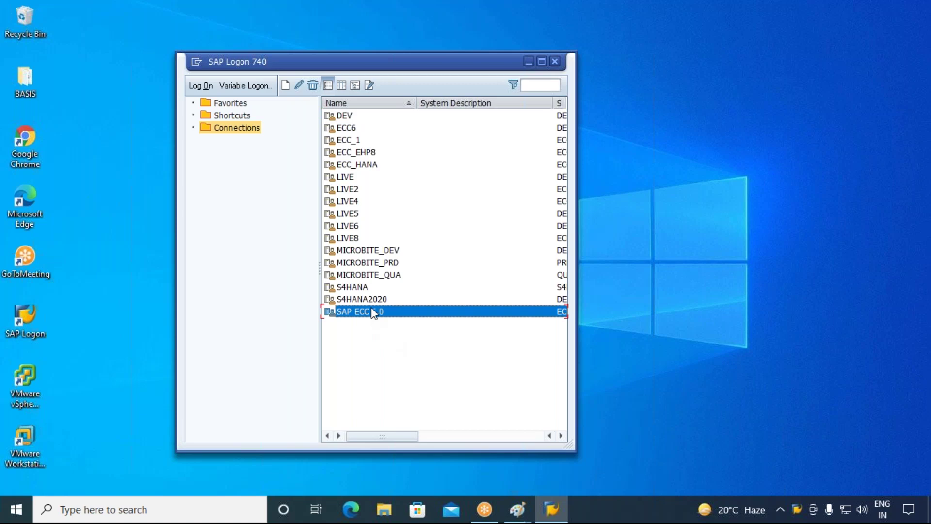
{"action": "double_click", "coordinate": [374, 311]}
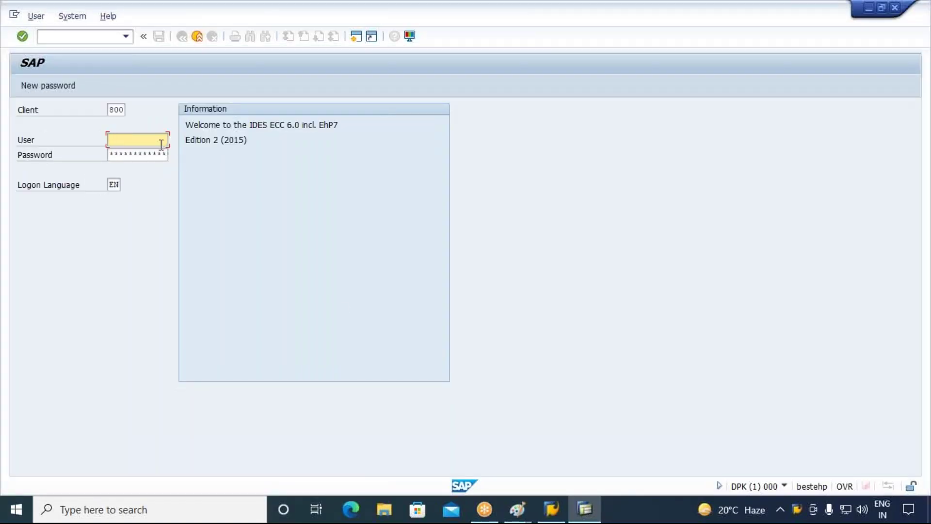
{"action": "type", "text": "surya"}
{"action": "key", "text": "Tab"}
{"action": "type", "text": "****"}
{"action": "key", "text": "Return"}
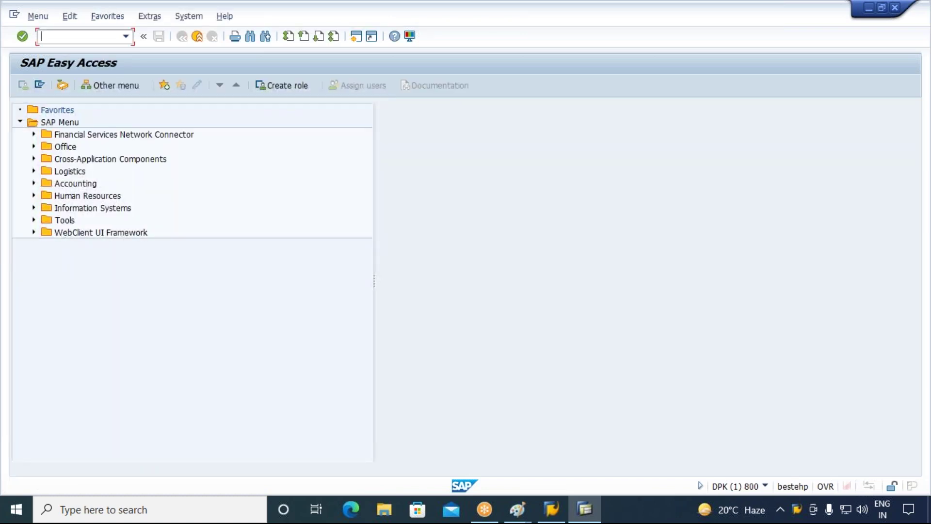
Run transaction SU01 from the command field to reach user maintenance
{"action": "type", "text": "SU01"}
{"action": "key", "text": "Return"}
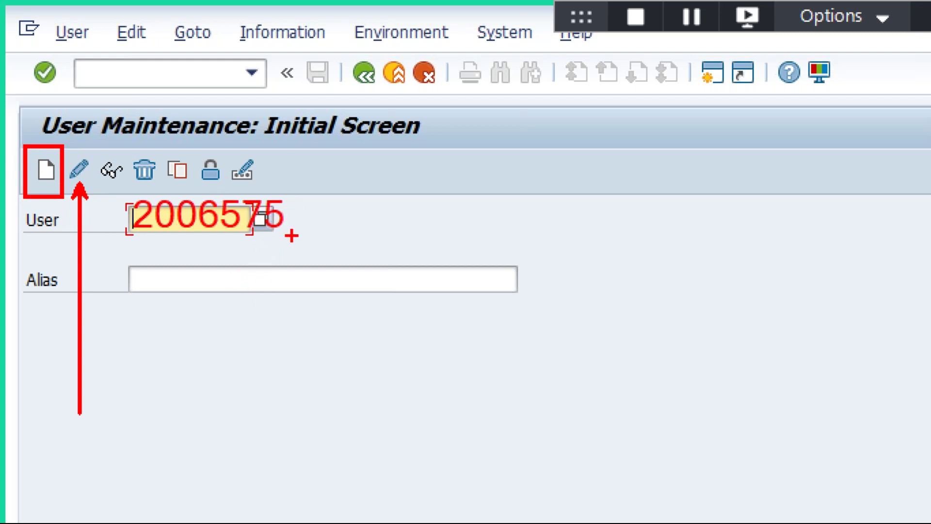
Draw red arrows pointing to the Display, Delete and Copy user icons
{"action": "mouse_move", "coordinate": [114, 191]}
{"action": "left_mouse_down"}
{"action": "mouse_move", "coordinate": [107, 392]}
{"action": "mouse_move", "coordinate": [115, 448]}
{"action": "left_mouse_up"}
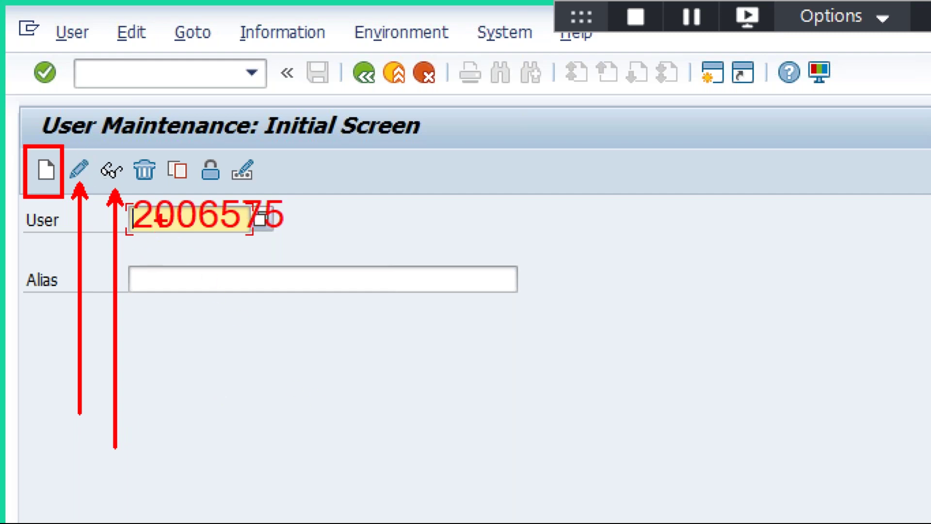
{"action": "mouse_move", "coordinate": [148, 188]}
{"action": "left_mouse_down"}
{"action": "mouse_move", "coordinate": [207, 451]}
{"action": "mouse_move", "coordinate": [269, 474]}
{"action": "mouse_move", "coordinate": [262, 473]}
{"action": "left_mouse_up"}
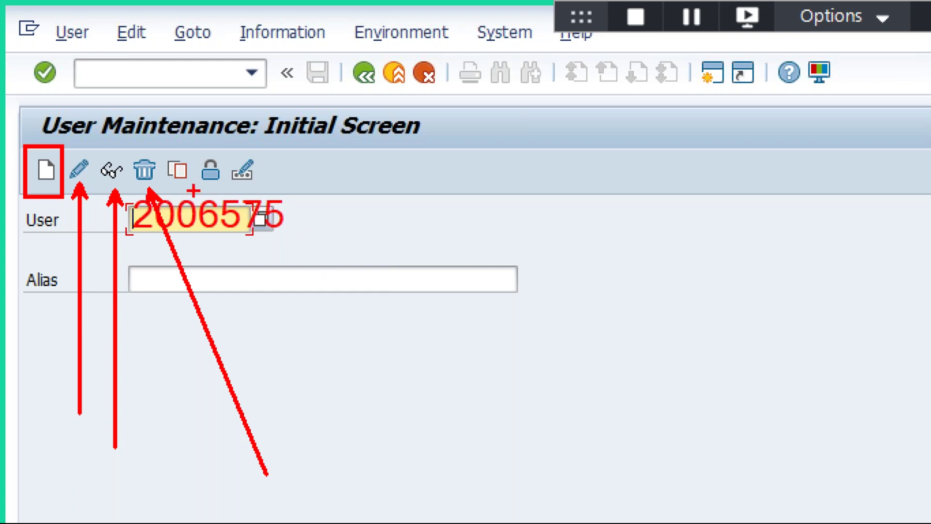
{"action": "mouse_move", "coordinate": [195, 192]}
{"action": "left_mouse_down"}
{"action": "mouse_move", "coordinate": [285, 312]}
{"action": "mouse_move", "coordinate": [458, 493]}
{"action": "mouse_move", "coordinate": [452, 464]}
{"action": "left_mouse_up"}
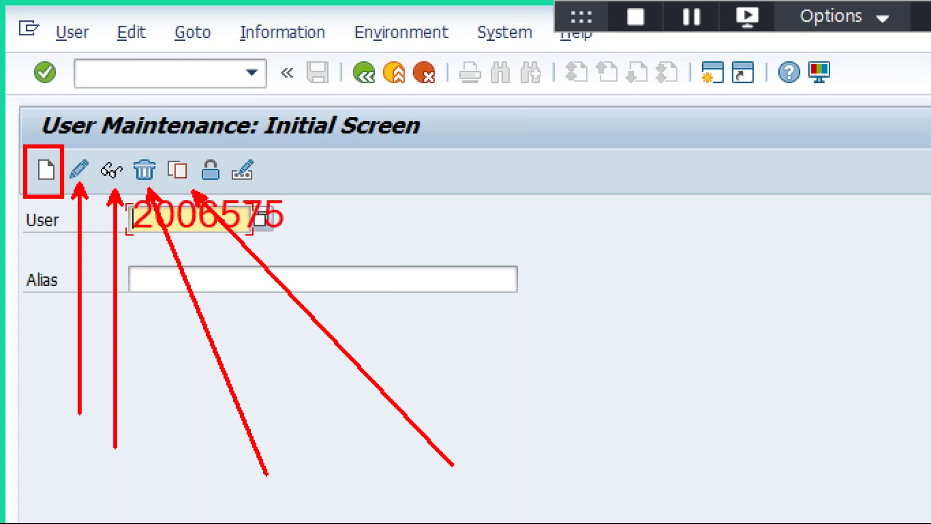
Add red arrows pointing to the Lock/Unlock and Change Password icons
{"action": "left_click_drag", "start_coordinate": [227, 188], "coordinate": [586, 433]}
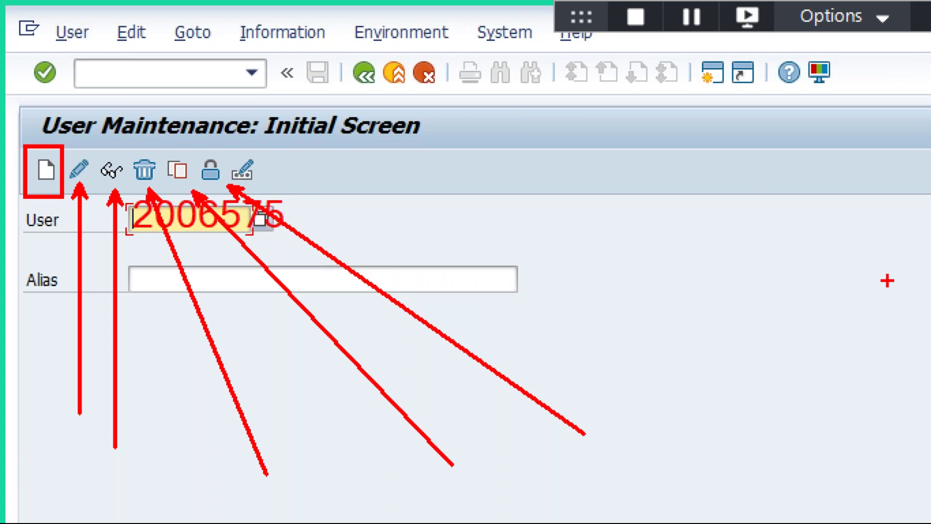
{"action": "left_click_drag", "start_coordinate": [266, 181], "coordinate": [790, 381]}
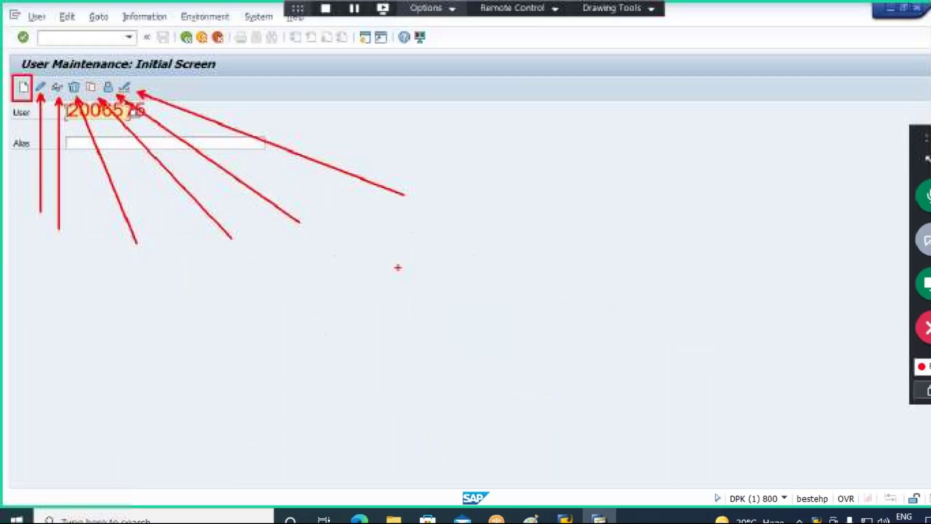
Exit SU01 to Easy Access and minimize both the SAP GUI and SAP Logon windows
{"action": "left_click", "coordinate": [197, 37]}
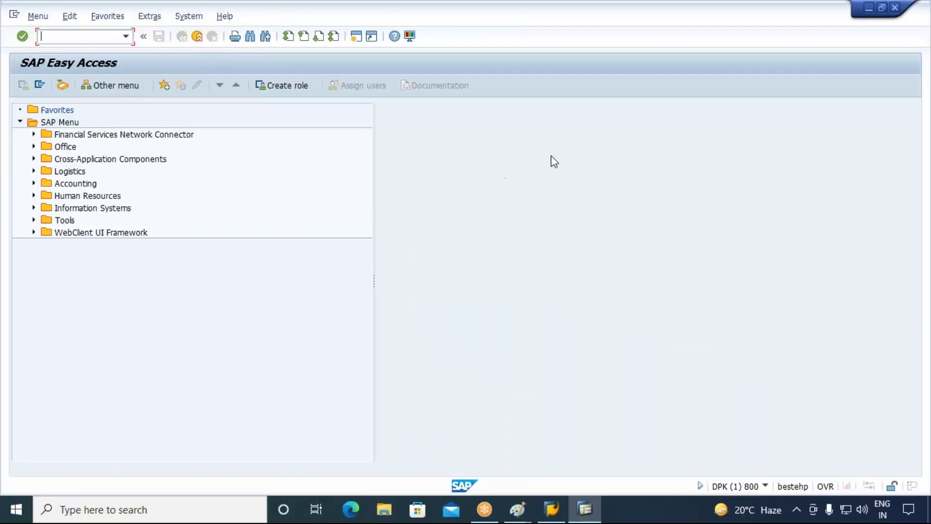
{"action": "left_click", "coordinate": [869, 8]}
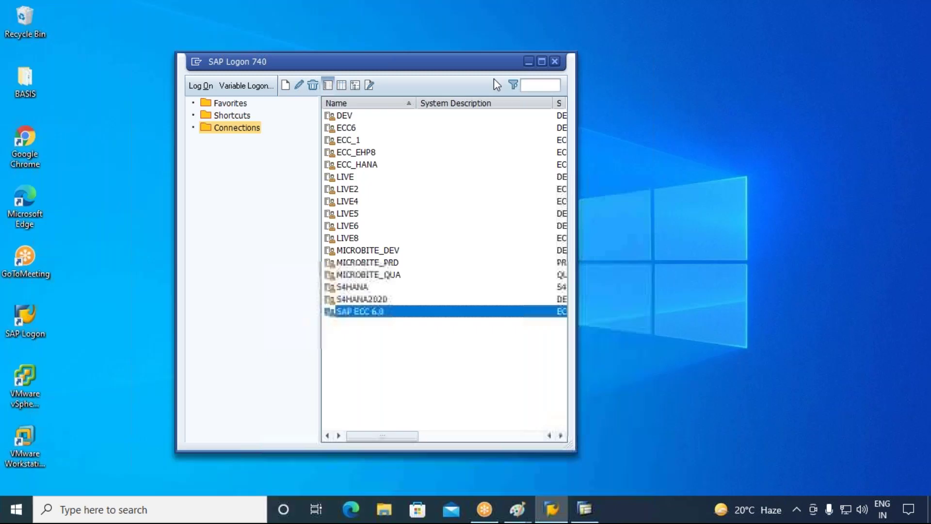
{"action": "left_click", "coordinate": [529, 61]}
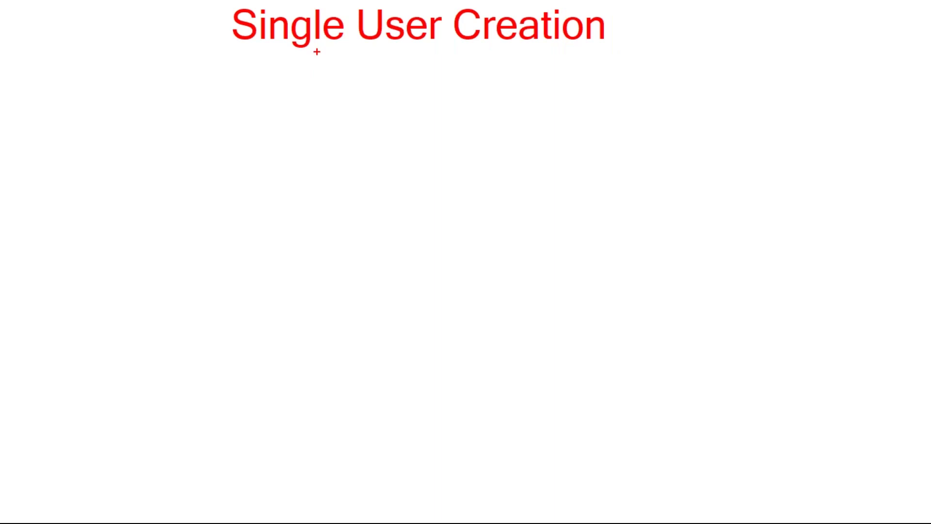
Underline the Single User Creation title, then bring the SAP window back
{"action": "left_click_drag", "start_coordinate": [230, 47], "coordinate": [431, 60]}
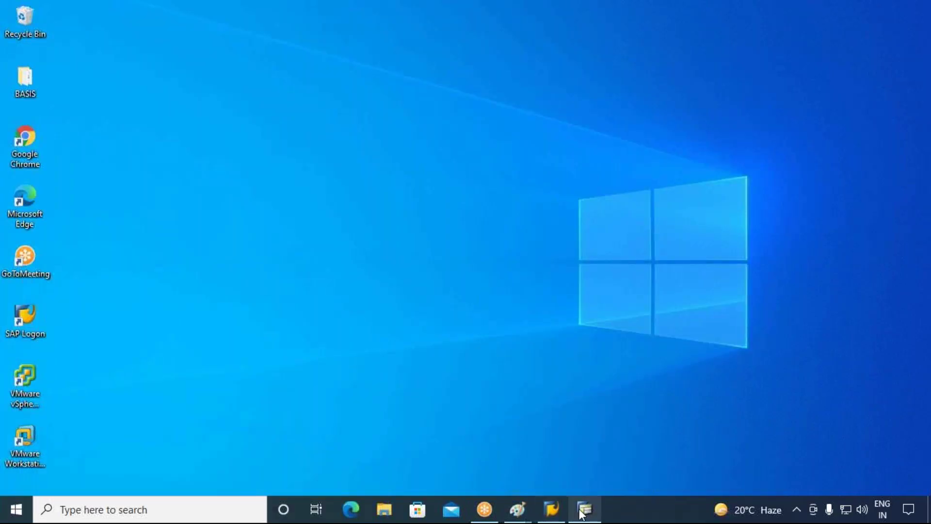
{"action": "left_click", "coordinate": [585, 510]}
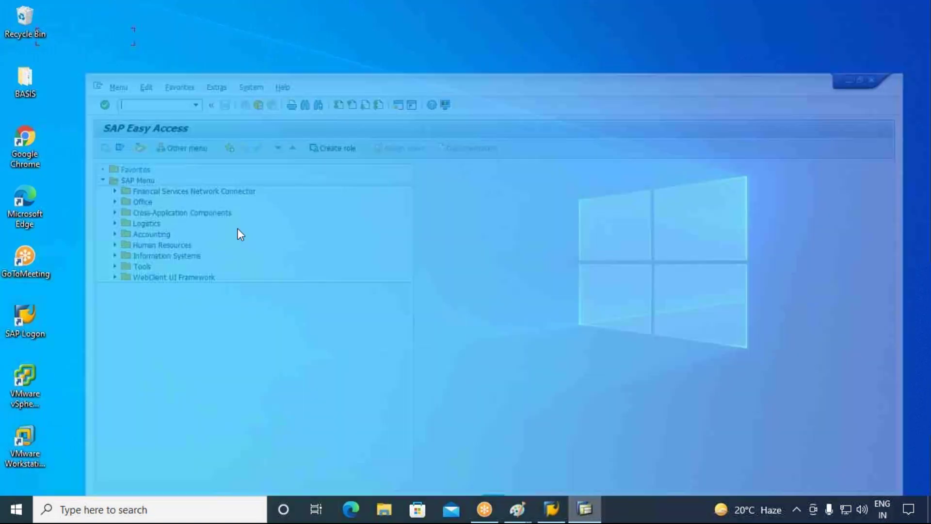
Run SU01, enter the user ID, and try to create a user with it
{"action": "type", "text": "SI"}
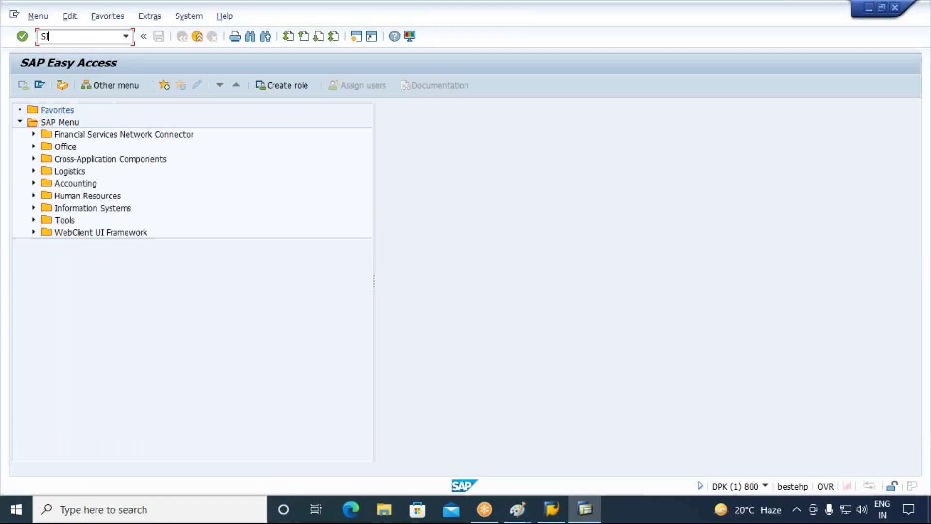
{"action": "key", "text": "BackSpace"}
{"action": "type", "text": "U01"}
{"action": "key", "text": "Return"}
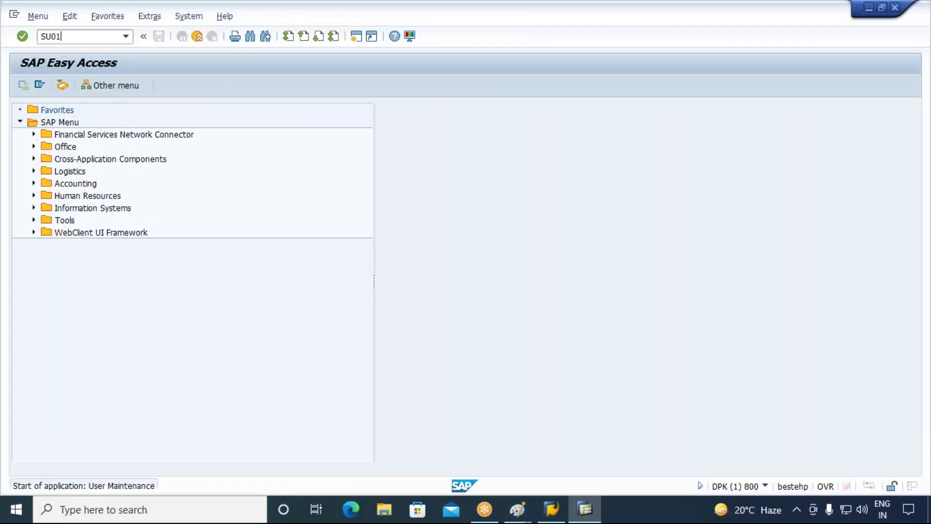
{"action": "type", "text": "2006575"}
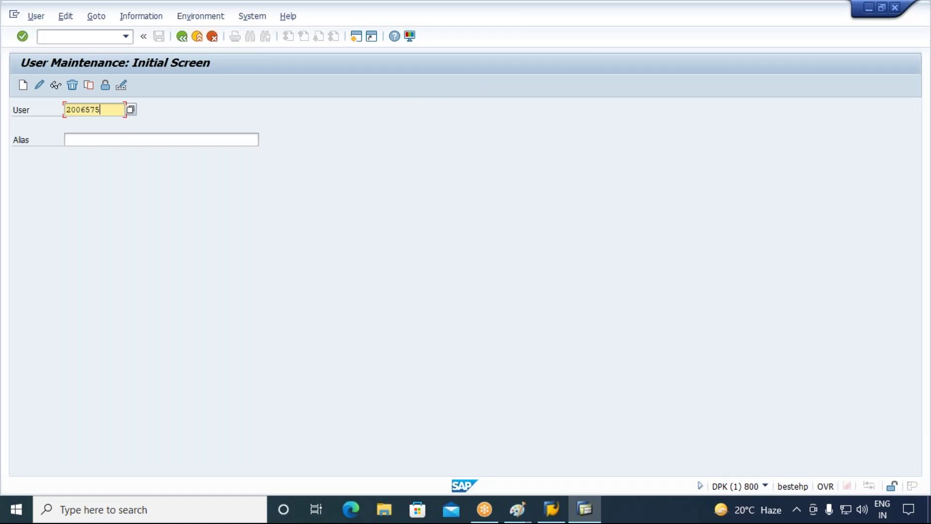
{"action": "left_click_drag", "start_coordinate": [107, 109], "coordinate": [58, 106]}
{"action": "left_click", "coordinate": [66, 109]}
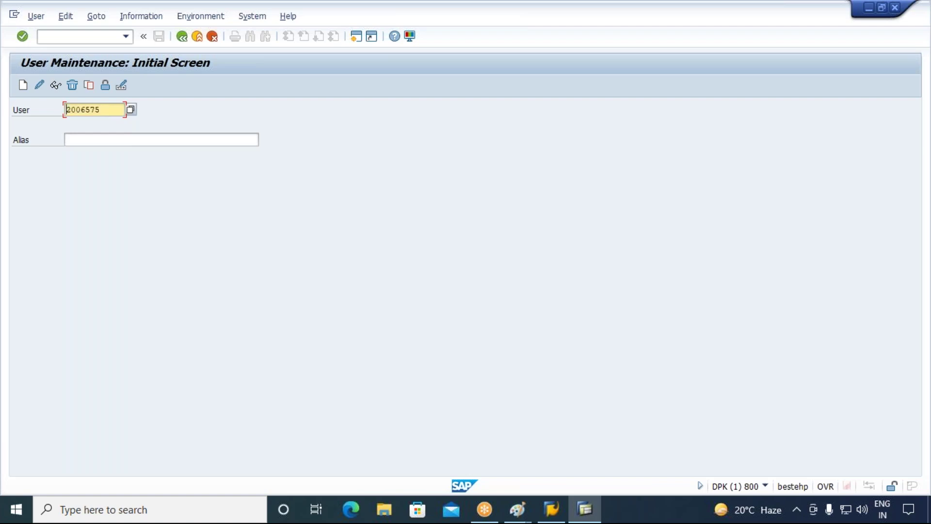
{"action": "left_click", "coordinate": [23, 86]}
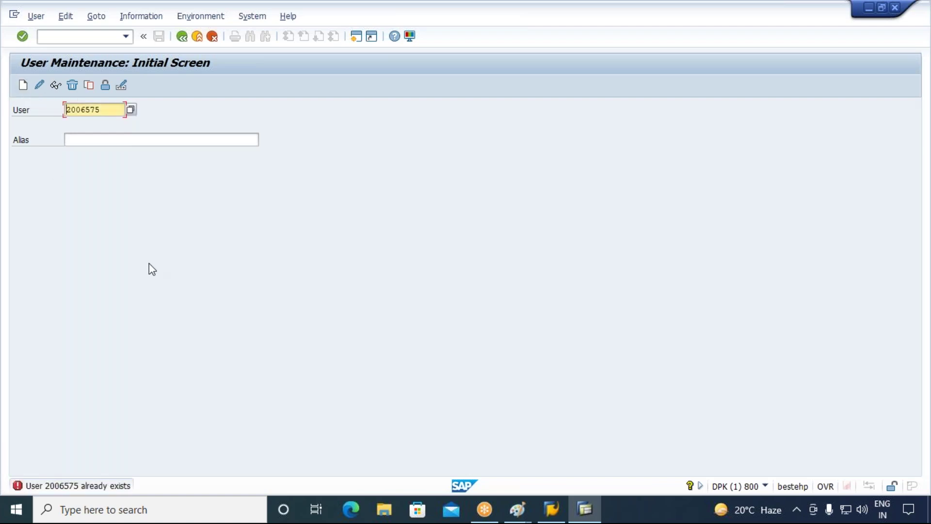
Change the user ID's last digit to 6, create that user, and open a second session
{"action": "left_click", "coordinate": [99, 110]}
{"action": "key", "text": "BackSpace"}
{"action": "type", "text": "6"}
{"action": "left_click_drag", "start_coordinate": [115, 109], "coordinate": [7, 112]}
{"action": "key", "text": "ctrl+c"}
{"action": "left_click", "coordinate": [22, 86]}
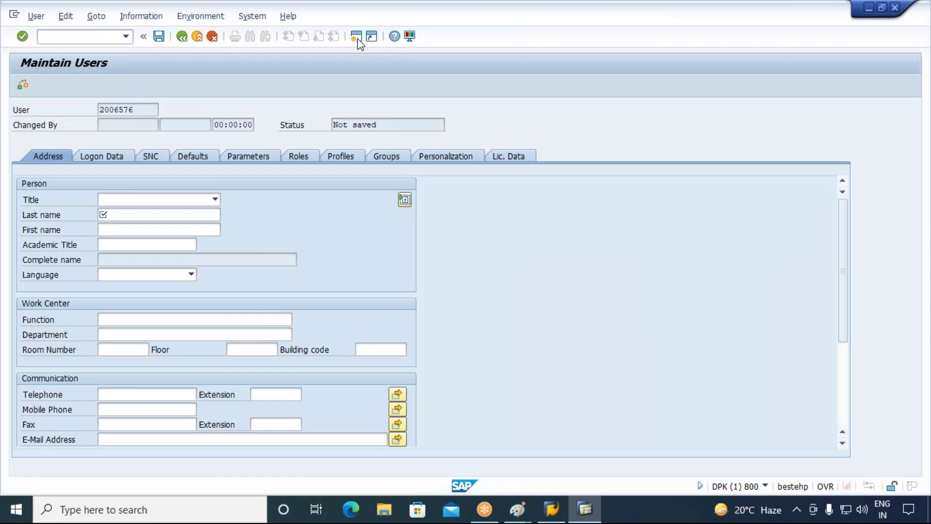
{"action": "left_click", "coordinate": [357, 39]}
Open SCC4, accept the cross-client warning, start a new client entry, and mark the Client field
{"action": "type", "text": "SCC4"}
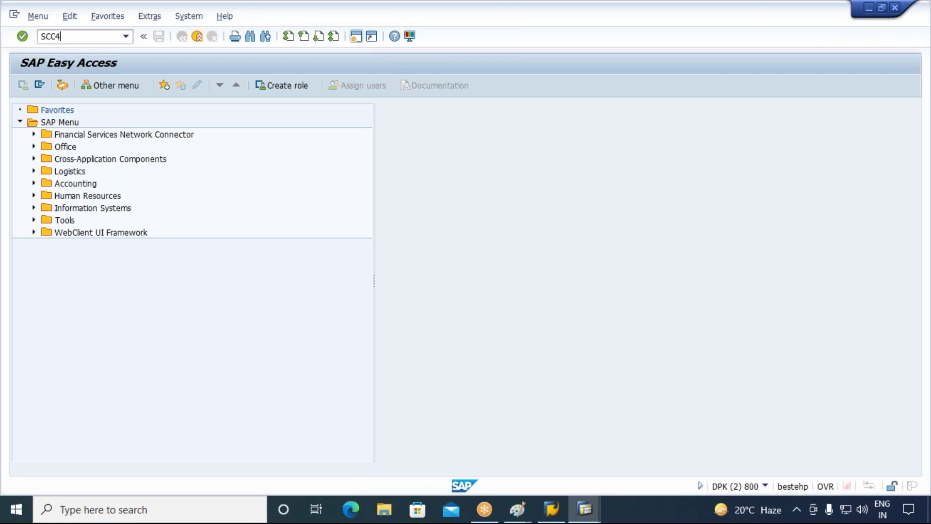
{"action": "key", "text": "Return"}
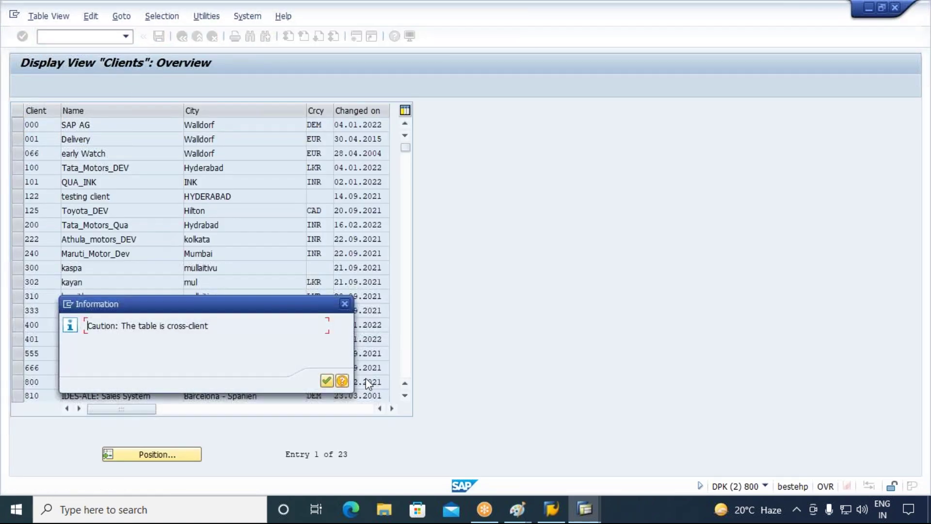
{"action": "left_click", "coordinate": [330, 382]}
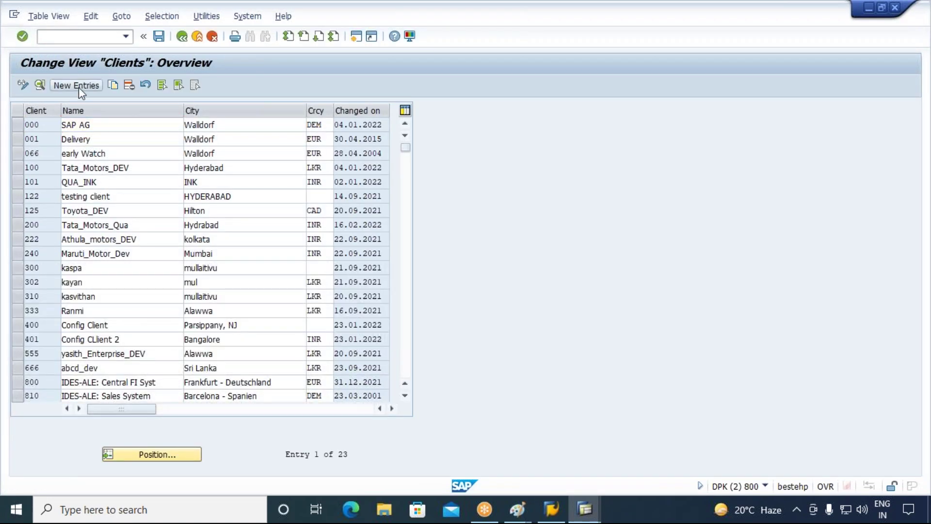
{"action": "left_click", "coordinate": [79, 88]}
{"action": "left_click", "coordinate": [370, 155]}
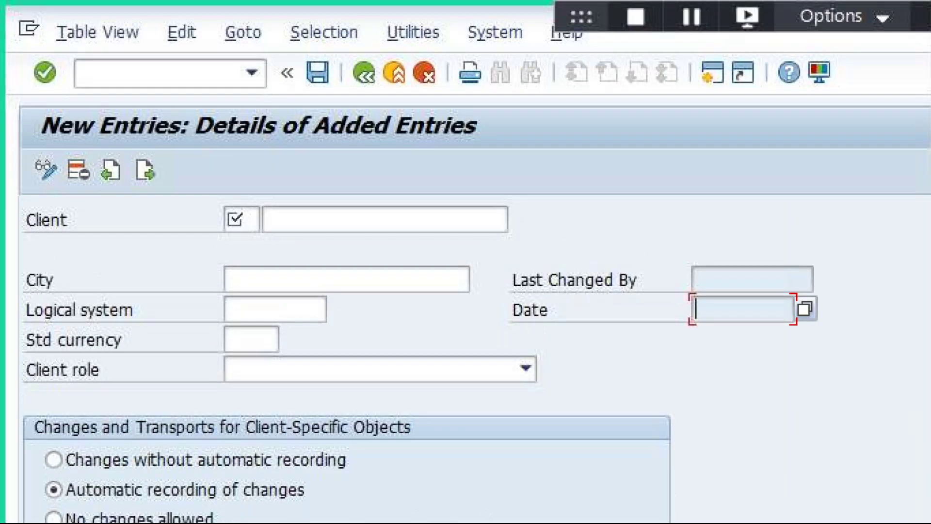
{"action": "left_click_drag", "start_coordinate": [217, 200], "coordinate": [263, 237]}
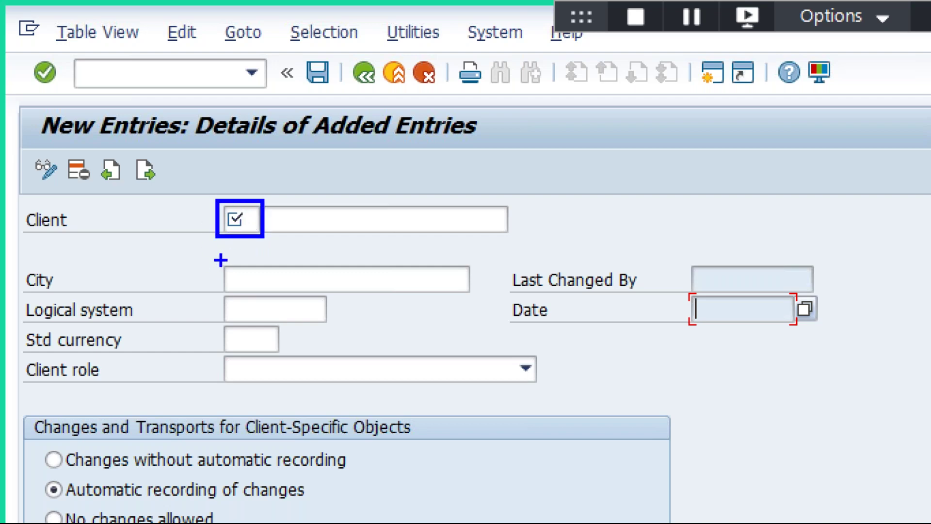
{"action": "left_click_drag", "start_coordinate": [205, 222], "coordinate": [90, 221]}
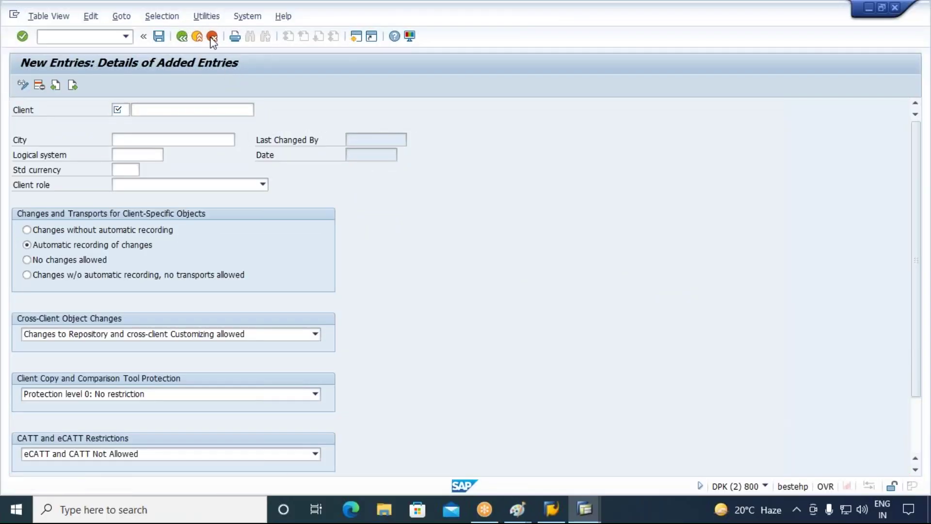
Discard the unsaved new client entry and exit the SCC4 Clients view
{"action": "left_click", "coordinate": [211, 37]}
{"action": "left_click", "coordinate": [191, 251]}
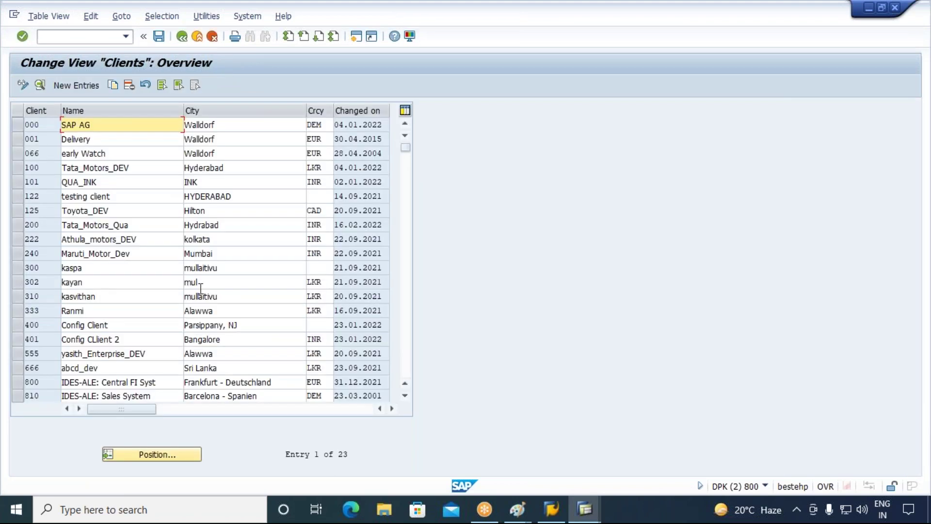
{"action": "left_click", "coordinate": [197, 37]}
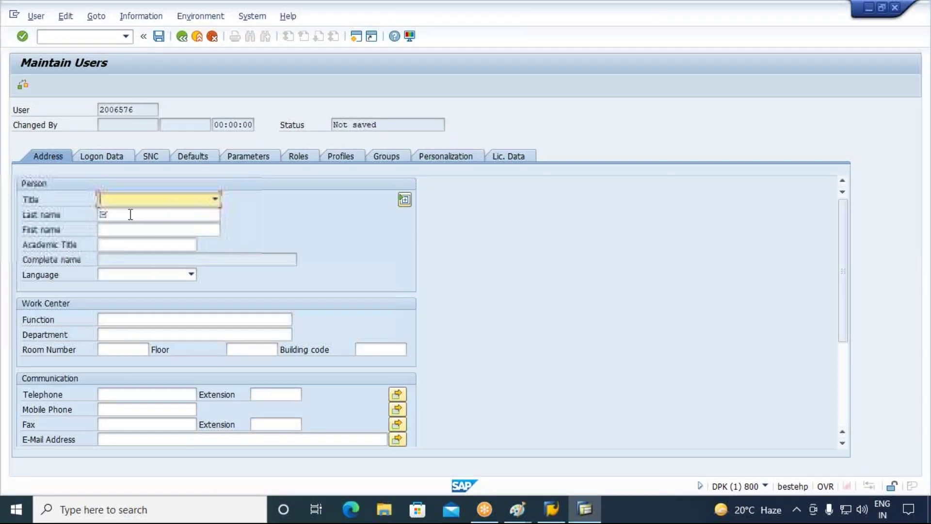
Paste the user ID as the last name and display the Logon Data, with user type Dialog
{"action": "left_click", "coordinate": [131, 214]}
{"action": "key", "text": "ctrl+v"}
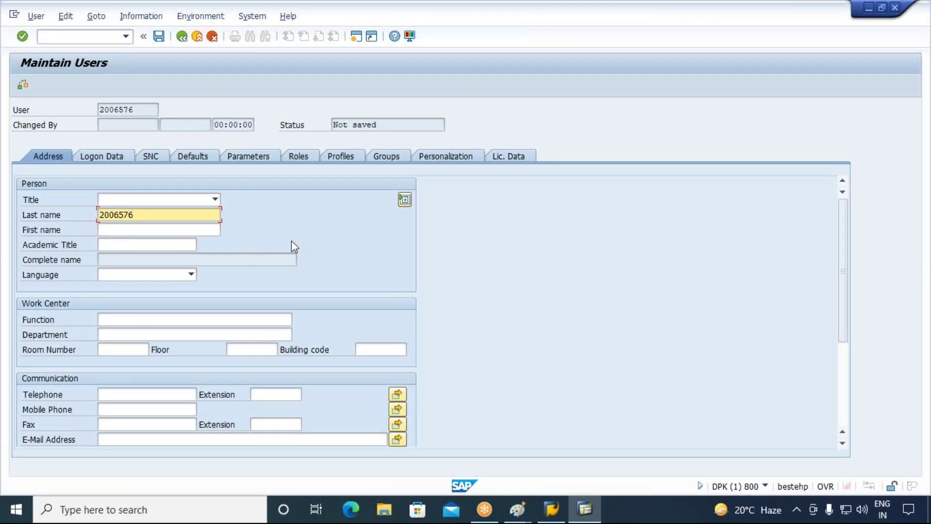
{"action": "scroll", "coordinate": [279, 272], "scroll_direction": "down", "scroll_amount": 5}
{"action": "scroll", "coordinate": [218, 339], "scroll_direction": "up", "scroll_amount": 5}
{"action": "left_click", "coordinate": [113, 155]}
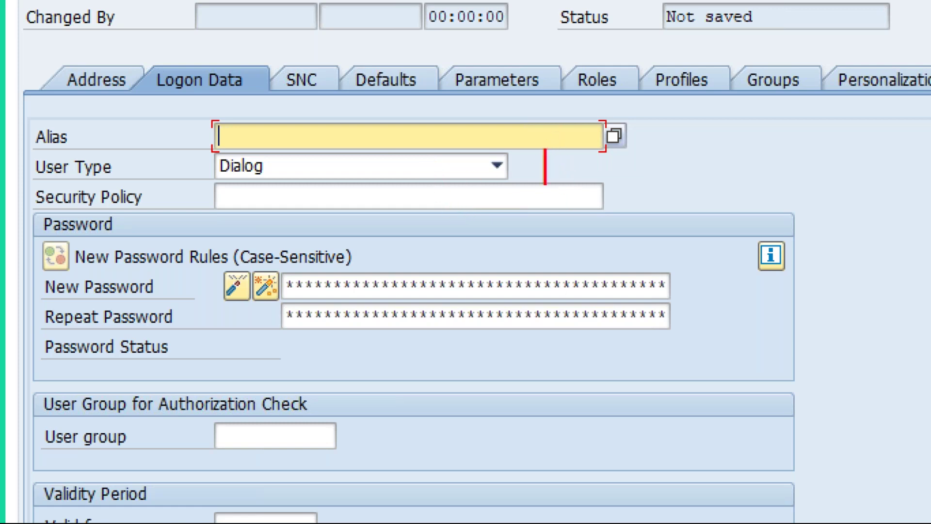
{"action": "type", "text": "Dialog"}
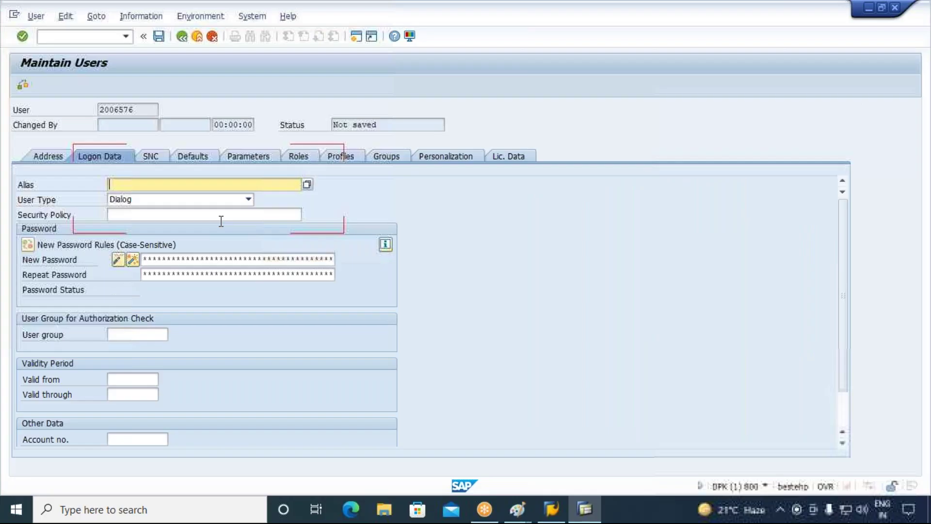
{"action": "left_click", "coordinate": [248, 200]}
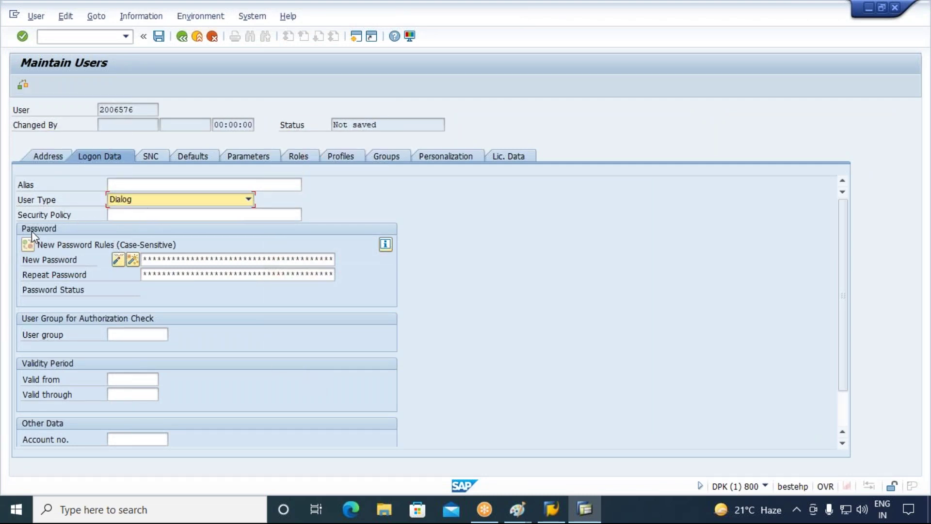
{"action": "left_click", "coordinate": [141, 214]}
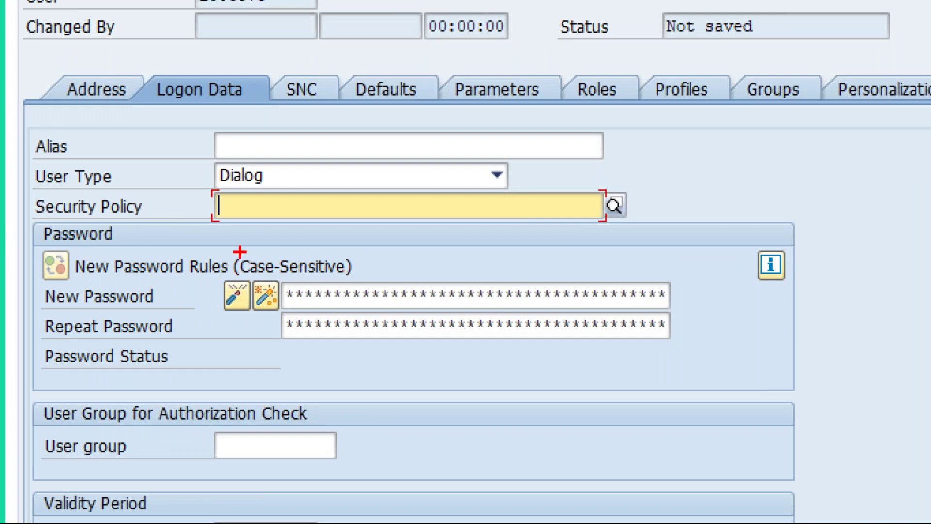
{"action": "mouse_move", "coordinate": [70, 252]}
{"action": "left_mouse_down"}
{"action": "mouse_move", "coordinate": [229, 281]}
{"action": "mouse_move", "coordinate": [350, 279]}
{"action": "left_mouse_up"}
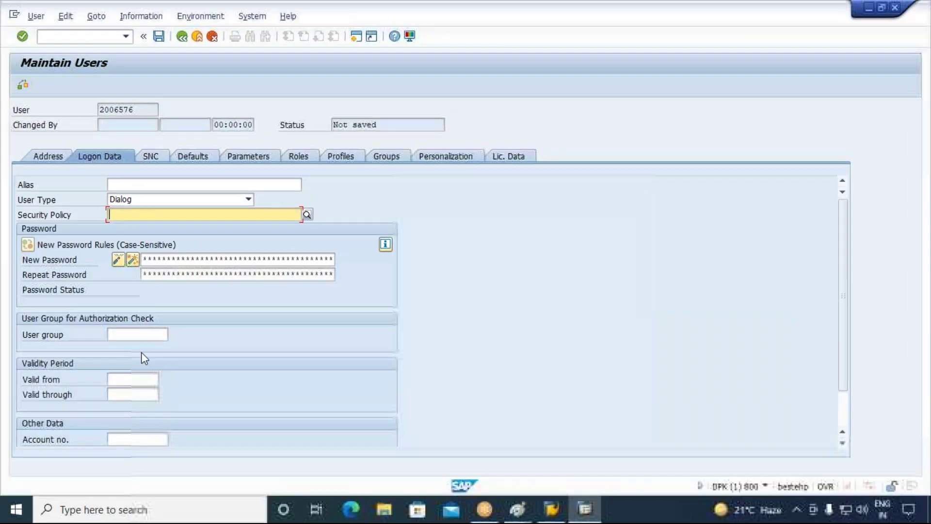
{"action": "left_click", "coordinate": [171, 258]}
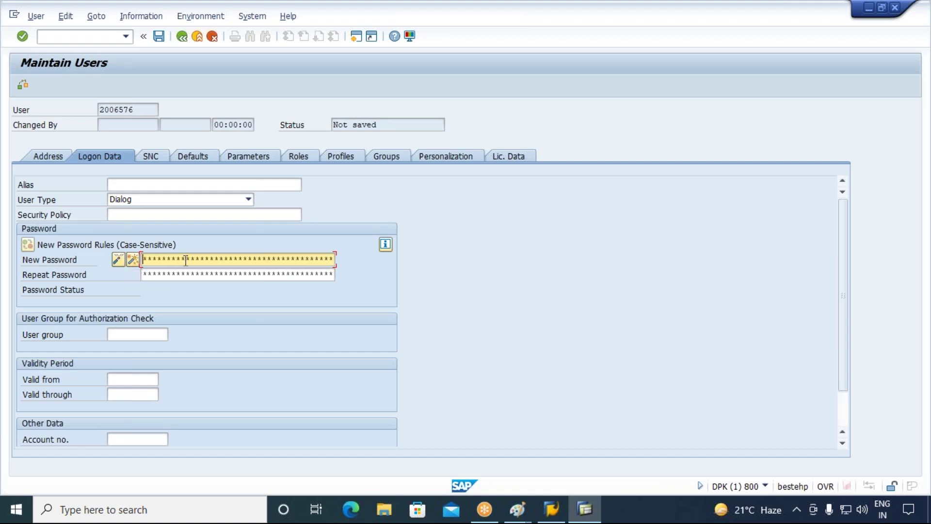
Go to Repeat Password and outline the SNC, Defaults, Parameters, Roles and Profiles sections in red
{"action": "key", "text": "Right"}
{"action": "key", "text": "Right"}
{"action": "key", "text": "Right"}
{"action": "key", "text": "Right"}
{"action": "key", "text": "Down"}
{"action": "key", "text": "Right"}
{"action": "key", "text": "Right"}
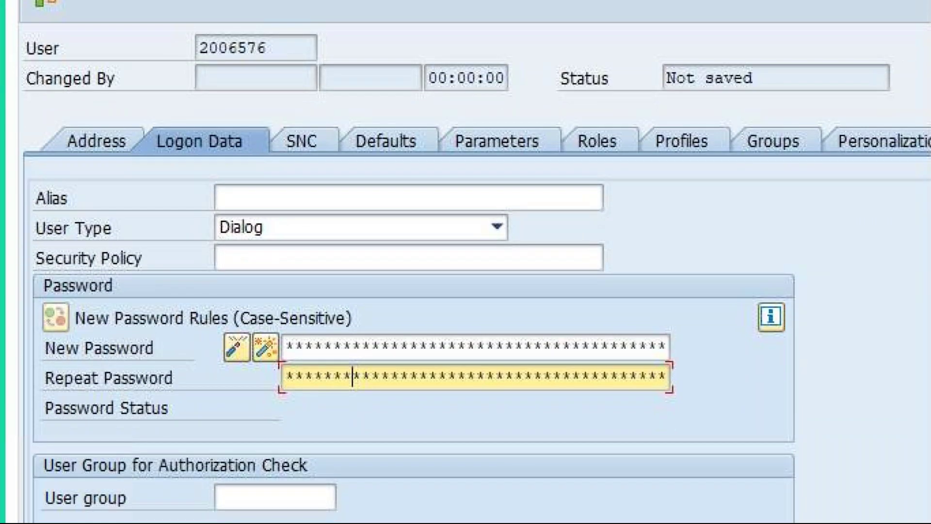
{"action": "left_click_drag", "start_coordinate": [273, 122], "coordinate": [328, 156]}
{"action": "mouse_move", "coordinate": [350, 125]}
{"action": "left_mouse_down"}
{"action": "mouse_move", "coordinate": [383, 154]}
{"action": "mouse_move", "coordinate": [432, 159]}
{"action": "left_mouse_up"}
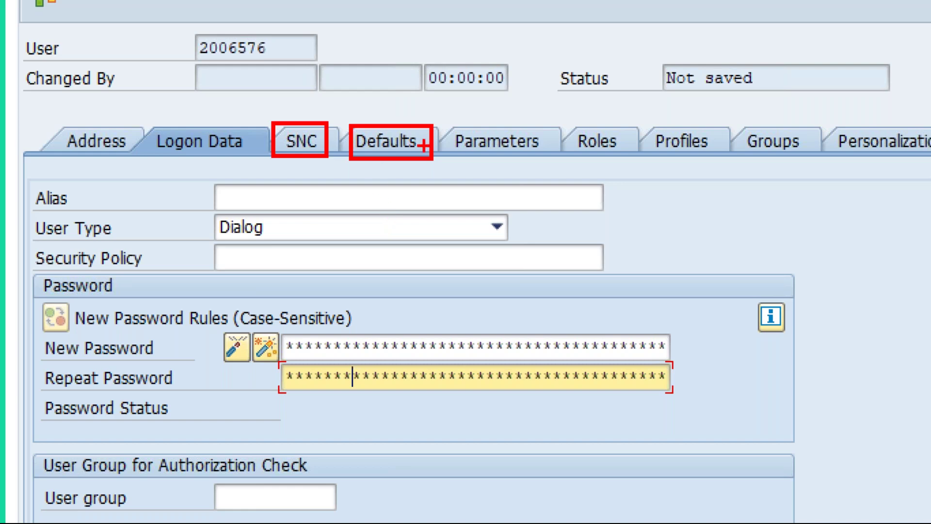
{"action": "left_click_drag", "start_coordinate": [454, 124], "coordinate": [549, 168]}
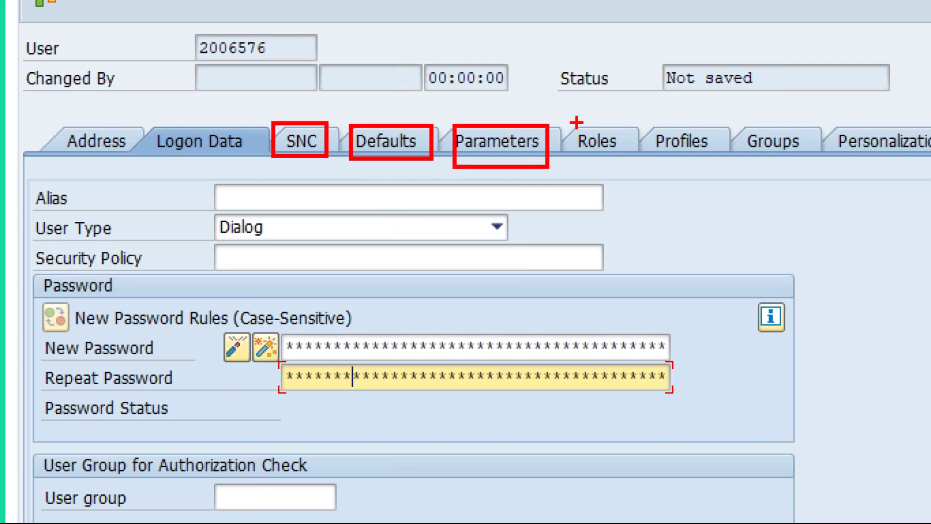
{"action": "left_click_drag", "start_coordinate": [576, 122], "coordinate": [634, 168]}
{"action": "left_click_drag", "start_coordinate": [649, 112], "coordinate": [714, 166]}
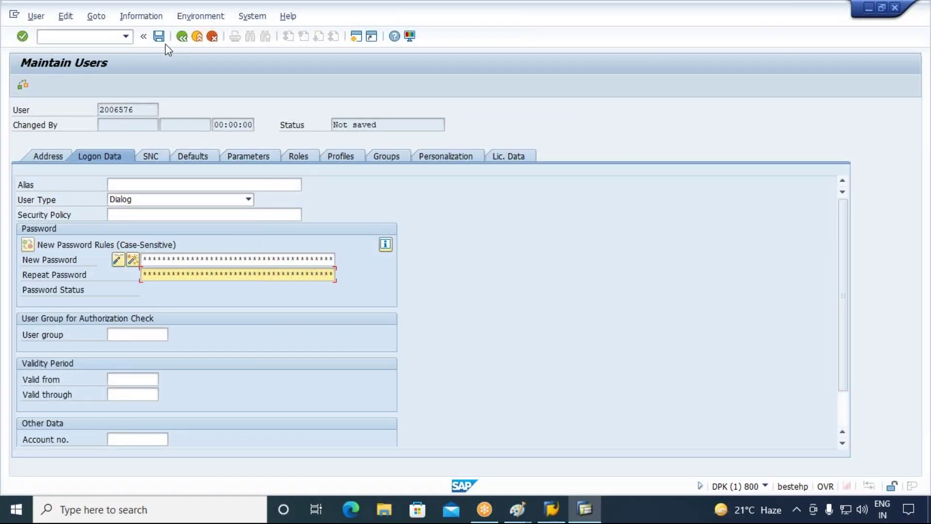
Save the new user, circle the user-created message, then minimize SAP GUI
{"action": "left_click", "coordinate": [159, 37]}
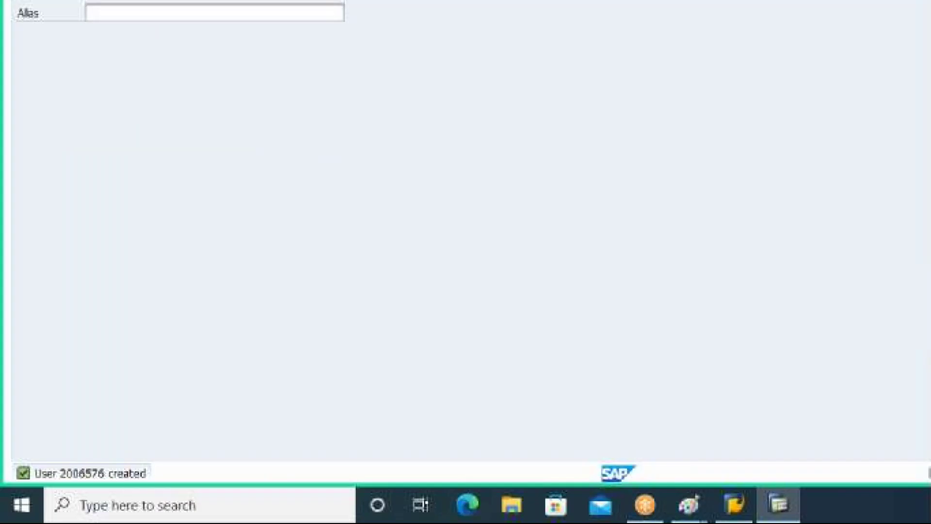
{"action": "mouse_move", "coordinate": [84, 449]}
{"action": "left_mouse_down"}
{"action": "mouse_move", "coordinate": [18, 470]}
{"action": "mouse_move", "coordinate": [161, 474]}
{"action": "left_mouse_up"}
{"action": "mouse_move", "coordinate": [241, 447]}
{"action": "left_mouse_down"}
{"action": "mouse_move", "coordinate": [146, 410]}
{"action": "mouse_move", "coordinate": [117, 410]}
{"action": "left_mouse_up"}
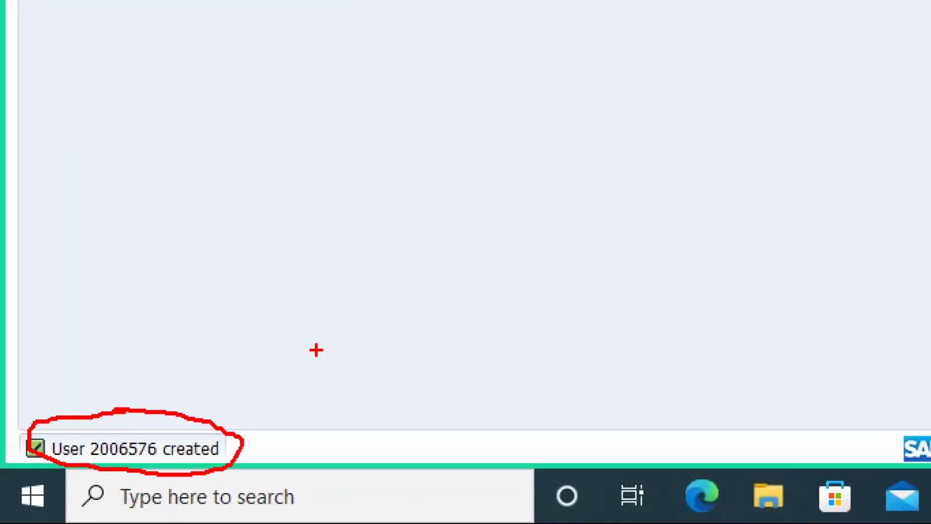
{"action": "key", "text": "Escape"}
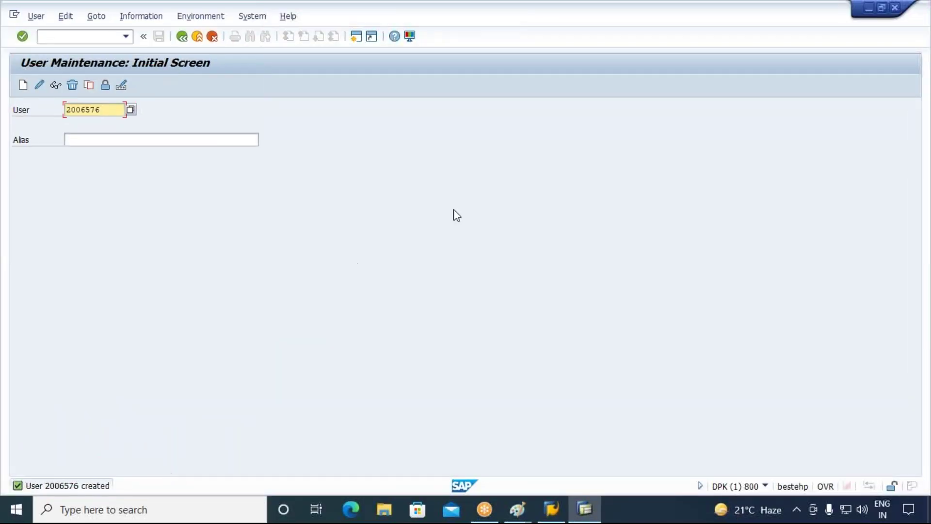
{"action": "left_click", "coordinate": [869, 9]}
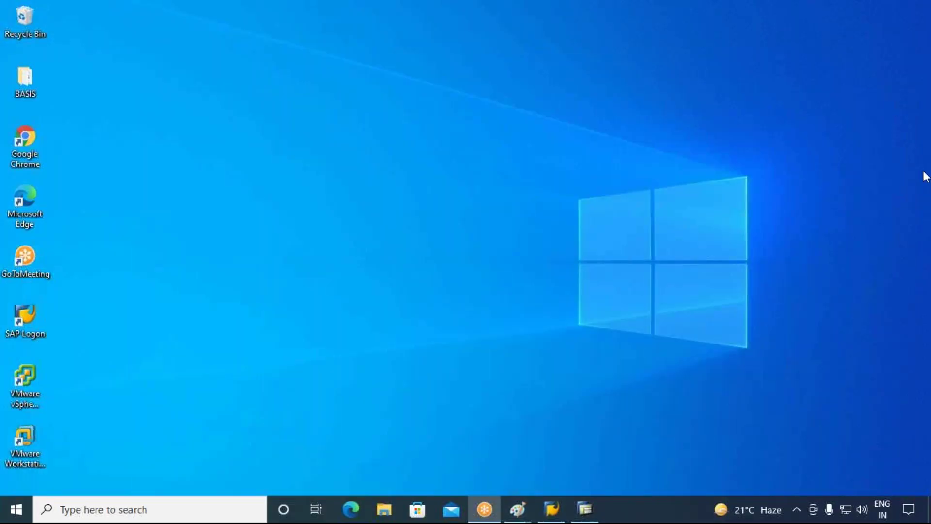
Log on to the SAP ECC 6.0 connection, client 800, as the new user with its initial password
{"action": "left_click", "coordinate": [555, 508]}
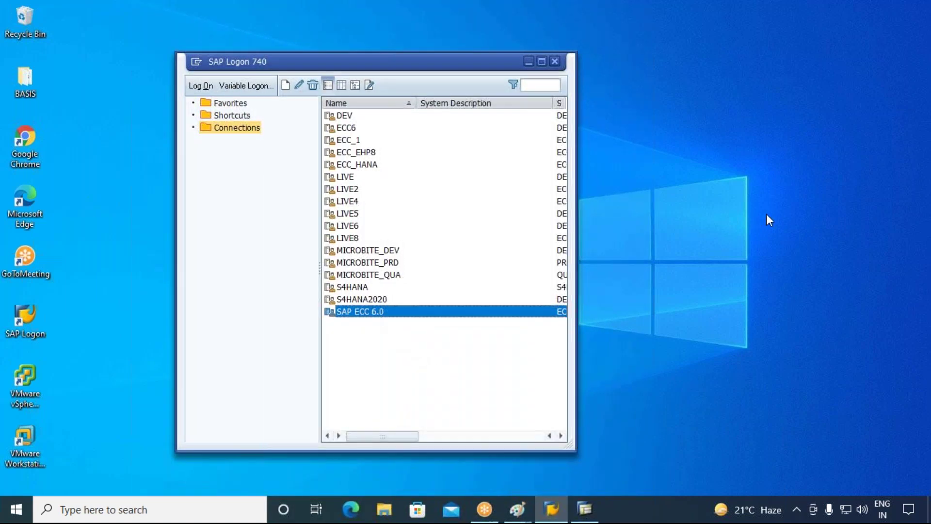
{"action": "key", "text": "Return"}
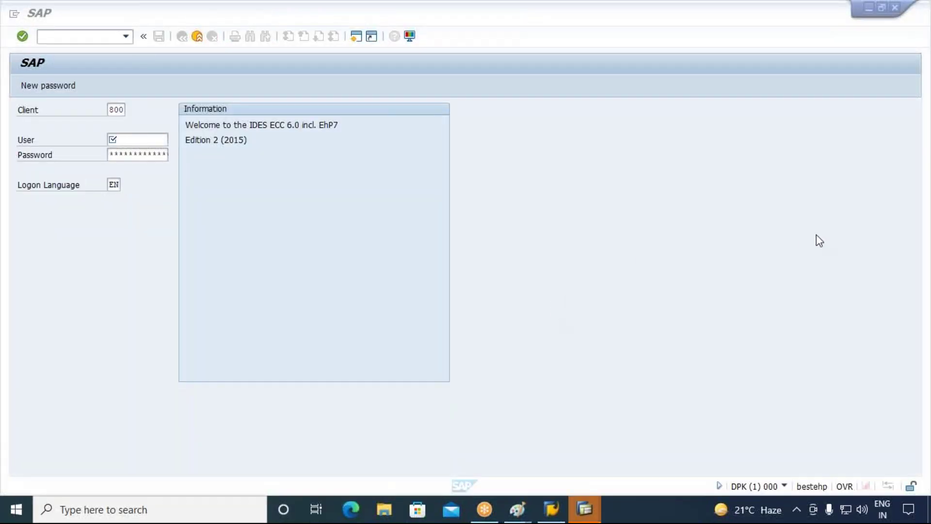
{"action": "left_click", "coordinate": [143, 135]}
{"action": "type", "text": "2006576"}
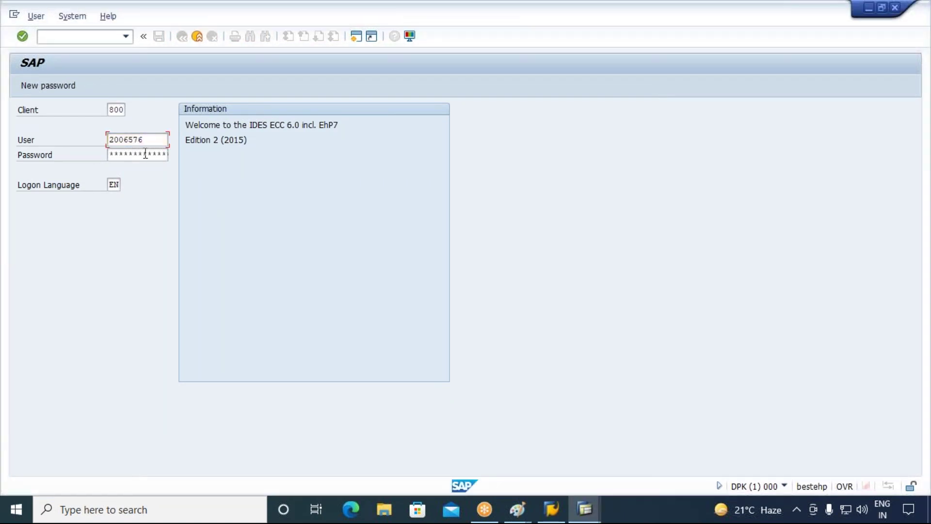
{"action": "left_click", "coordinate": [150, 154]}
{"action": "type", "text": "******"}
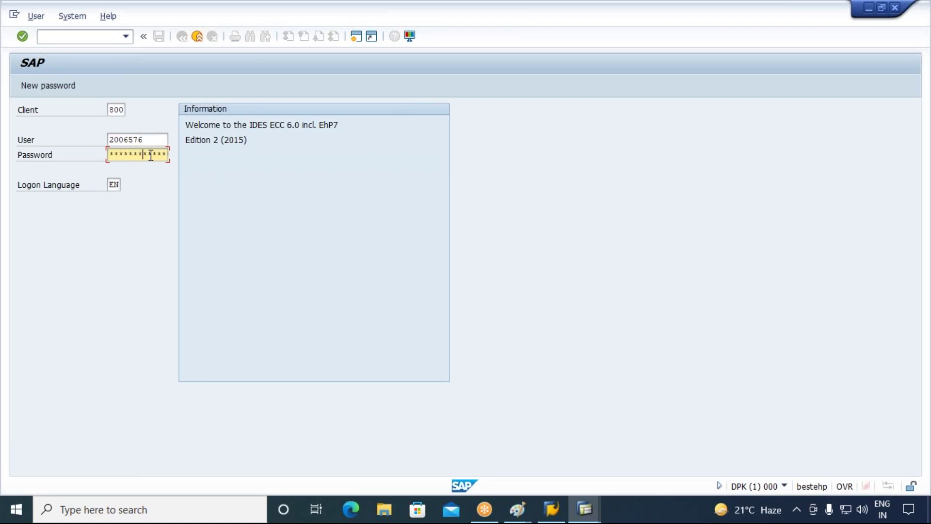
{"action": "key", "text": "Return"}
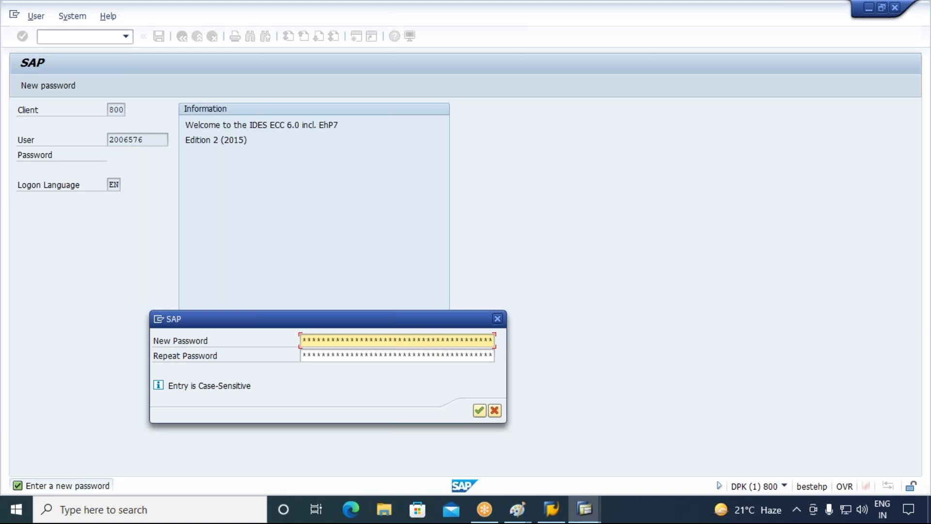
{"action": "type", "text": "*********"}
Enter and repeat a new password, confirm it, and dismiss the copyright notice to reach SAP Easy Access
{"action": "key", "text": "Tab"}
{"action": "type", "text": "********"}
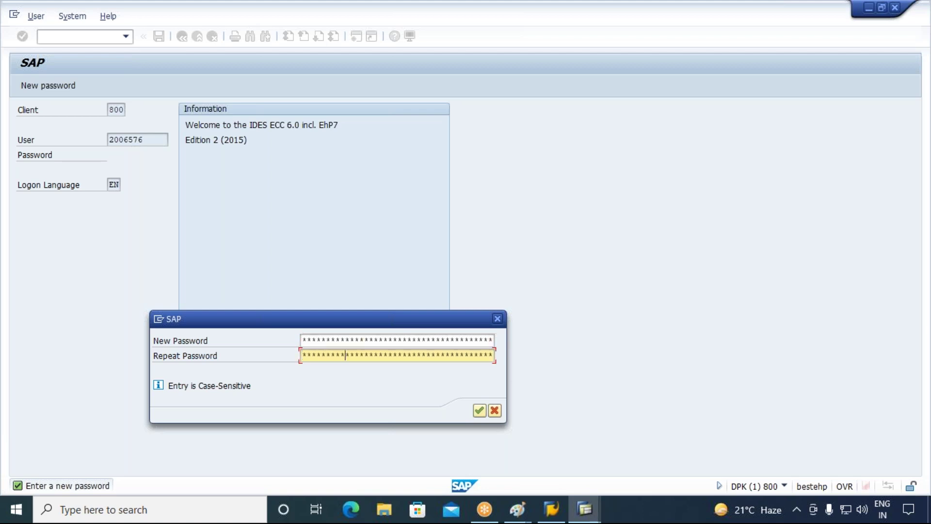
{"action": "key", "text": "Return"}
{"action": "left_click_drag", "start_coordinate": [418, 290], "coordinate": [403, 236]}
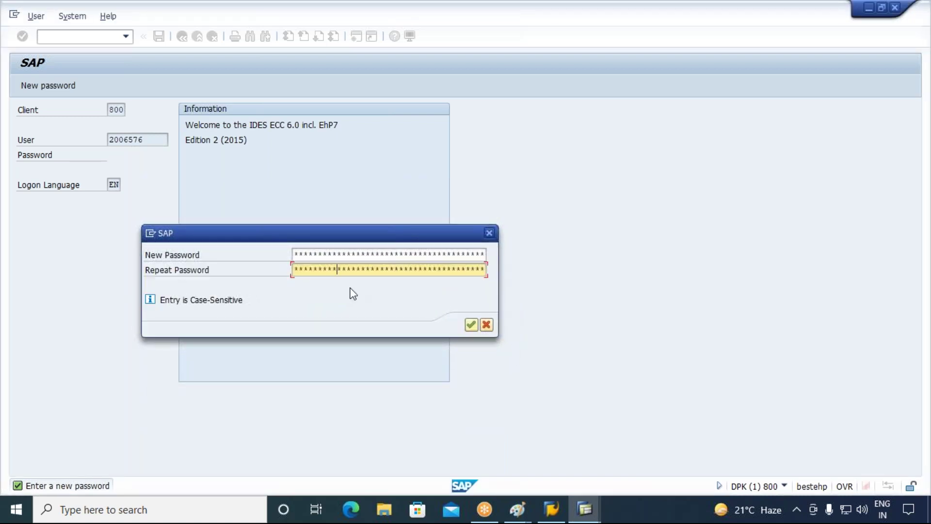
{"action": "left_click", "coordinate": [340, 269]}
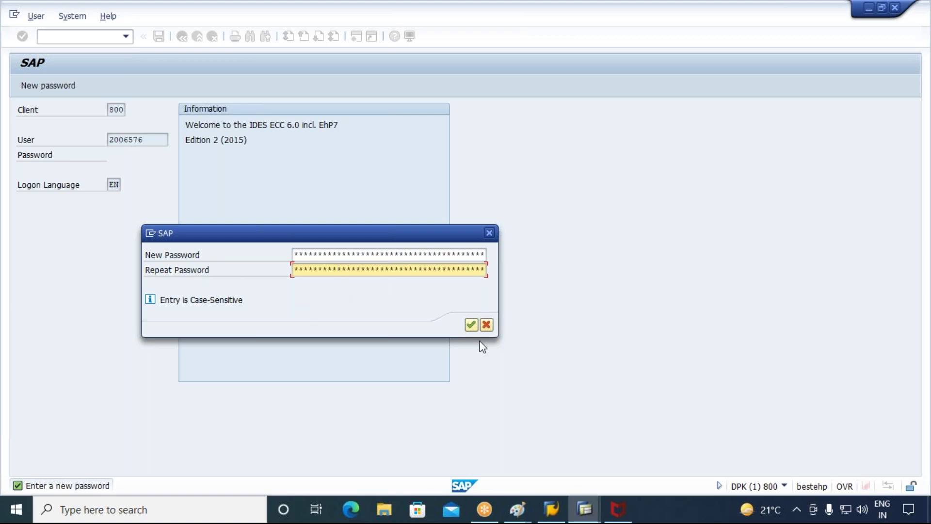
{"action": "left_click", "coordinate": [472, 326]}
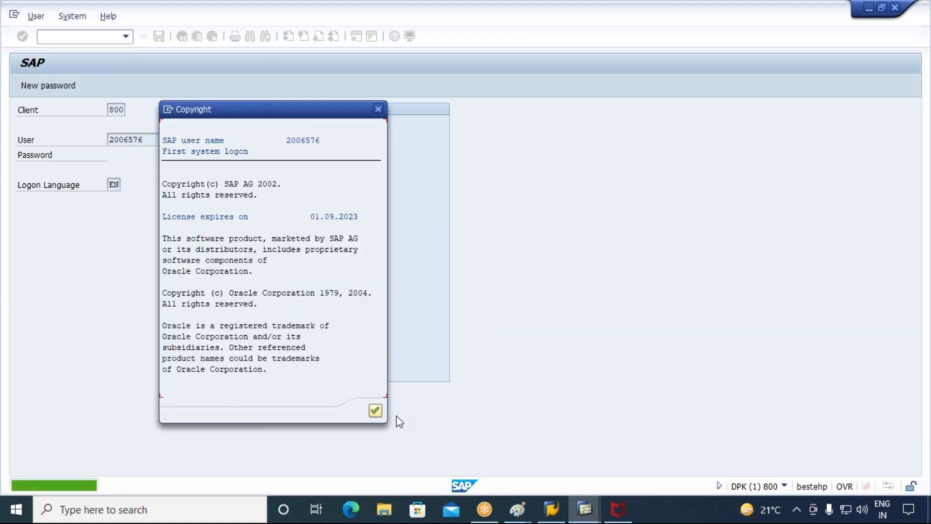
{"action": "left_click", "coordinate": [375, 412]}
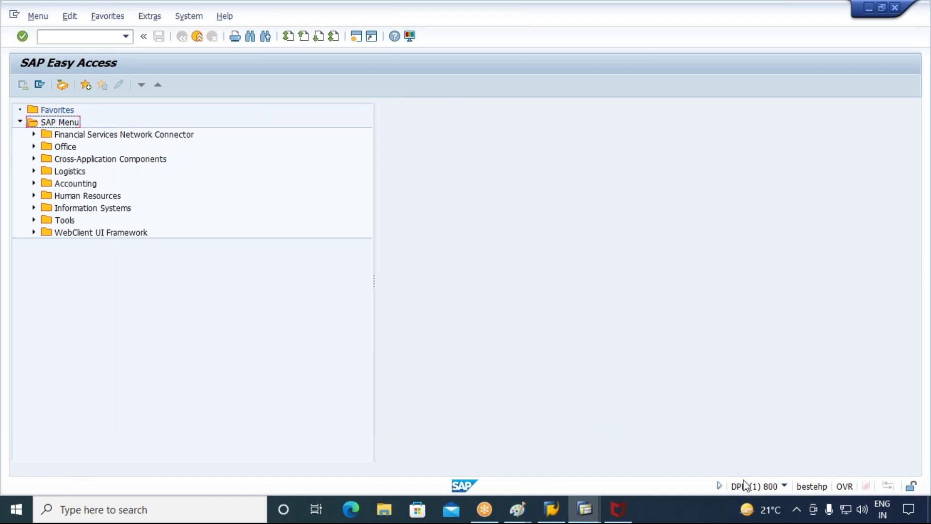
{"action": "left_click", "coordinate": [784, 485]}
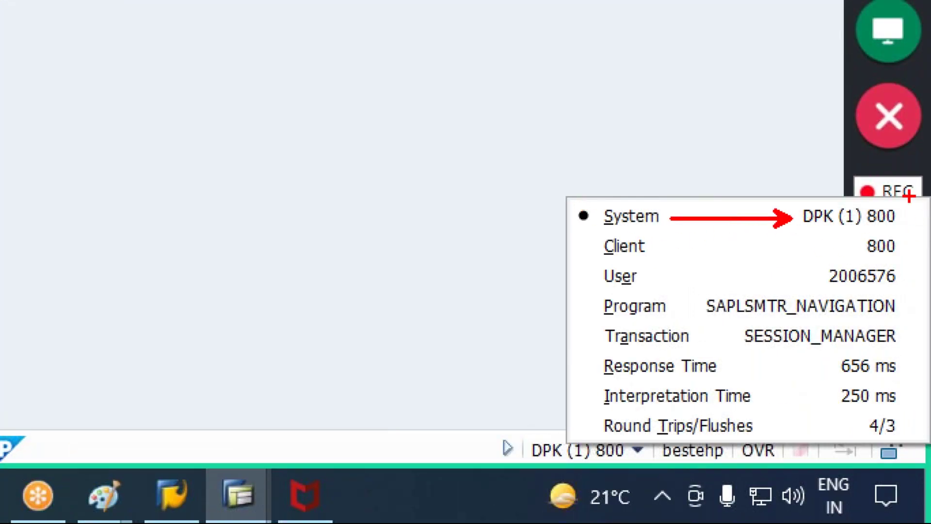
{"action": "mouse_move", "coordinate": [596, 233]}
{"action": "left_mouse_down"}
{"action": "mouse_move", "coordinate": [896, 241]}
{"action": "mouse_move", "coordinate": [900, 254]}
{"action": "left_mouse_up"}
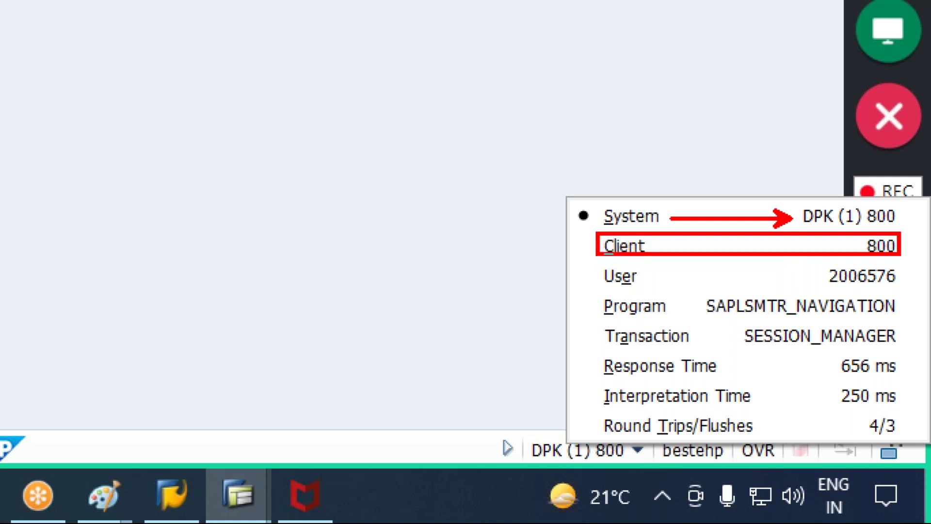
{"action": "mouse_move", "coordinate": [597, 260]}
{"action": "left_mouse_down"}
{"action": "mouse_move", "coordinate": [737, 291]}
{"action": "mouse_move", "coordinate": [900, 286]}
{"action": "left_mouse_up"}
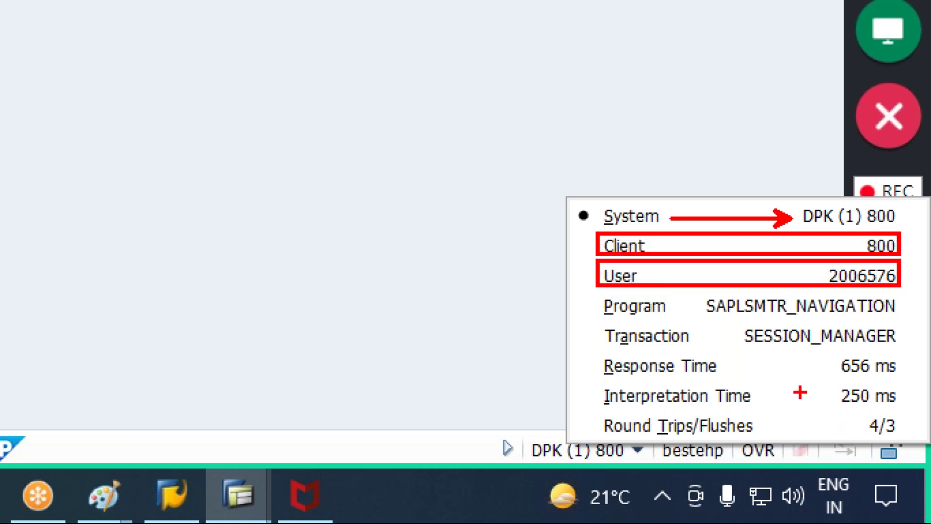
{"action": "mouse_move", "coordinate": [593, 324]}
{"action": "left_mouse_down"}
{"action": "mouse_move", "coordinate": [773, 364]}
{"action": "mouse_move", "coordinate": [910, 359]}
{"action": "mouse_move", "coordinate": [909, 349]}
{"action": "left_mouse_up"}
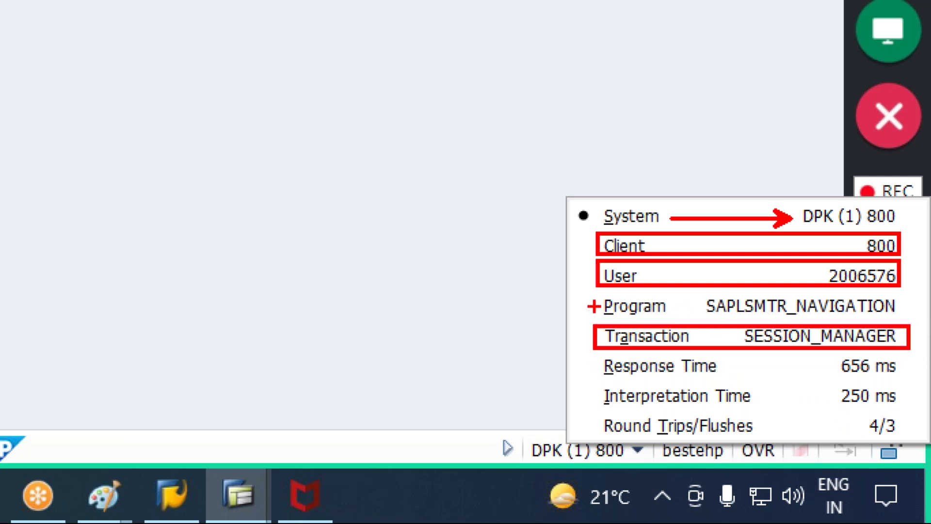
{"action": "left_click_drag", "start_coordinate": [594, 297], "coordinate": [908, 320]}
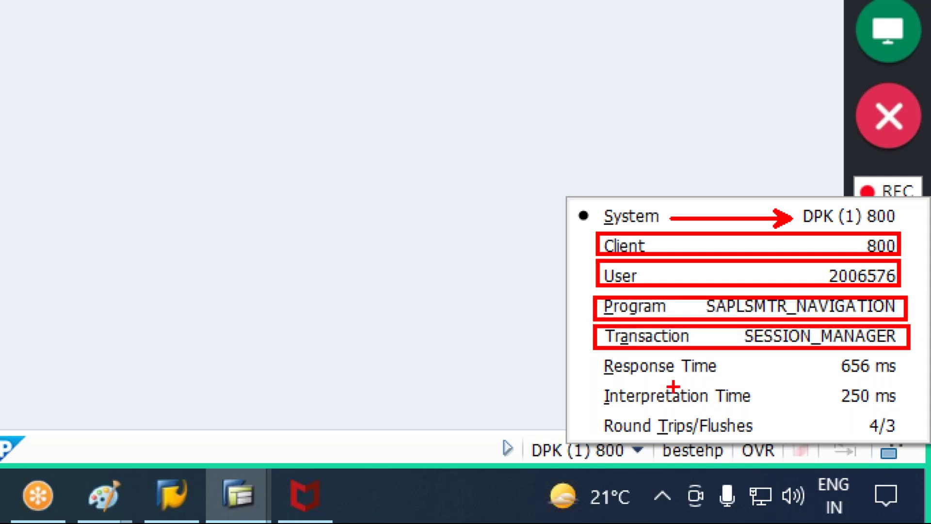
{"action": "left_click_drag", "start_coordinate": [594, 355], "coordinate": [911, 384]}
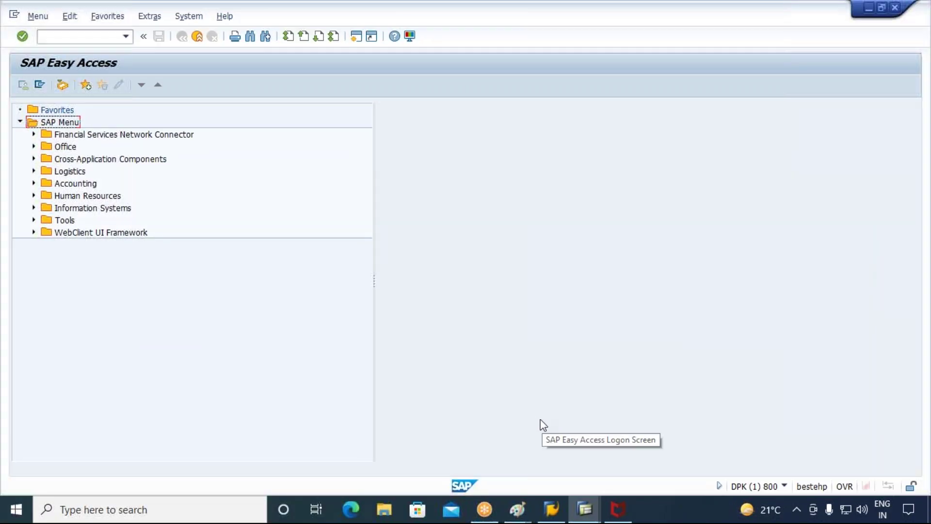
{"action": "left_click", "coordinate": [73, 37]}
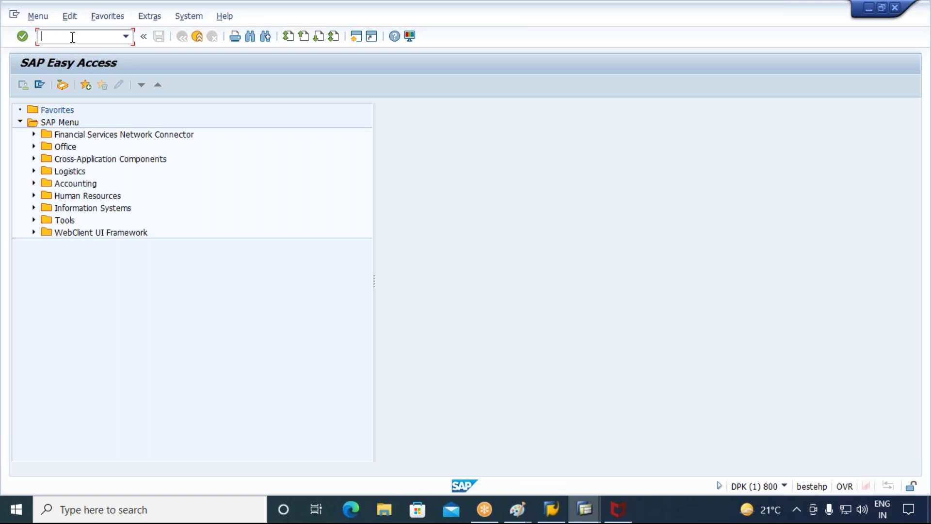
{"action": "left_click", "coordinate": [618, 510]}
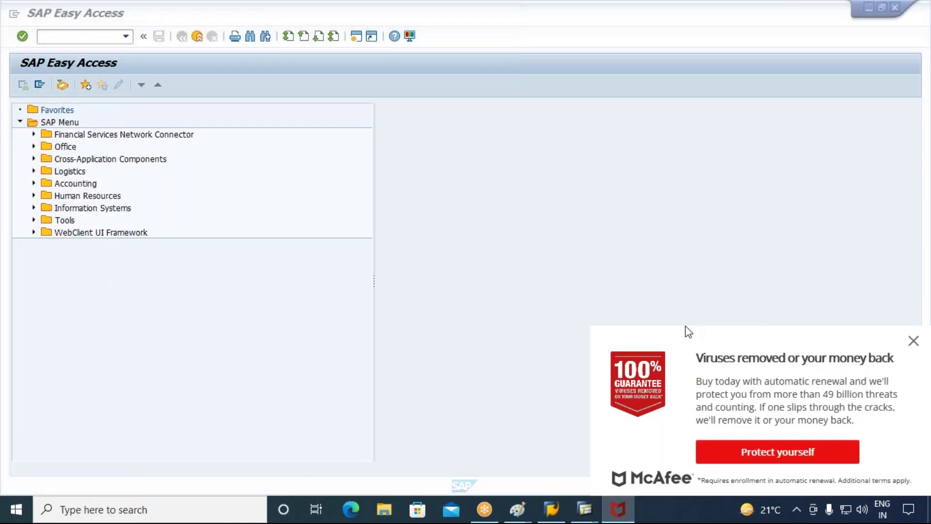
{"action": "left_click_drag", "start_coordinate": [776, 347], "coordinate": [791, 361]}
{"action": "left_click", "coordinate": [822, 343]}
{"action": "left_click", "coordinate": [920, 139]}
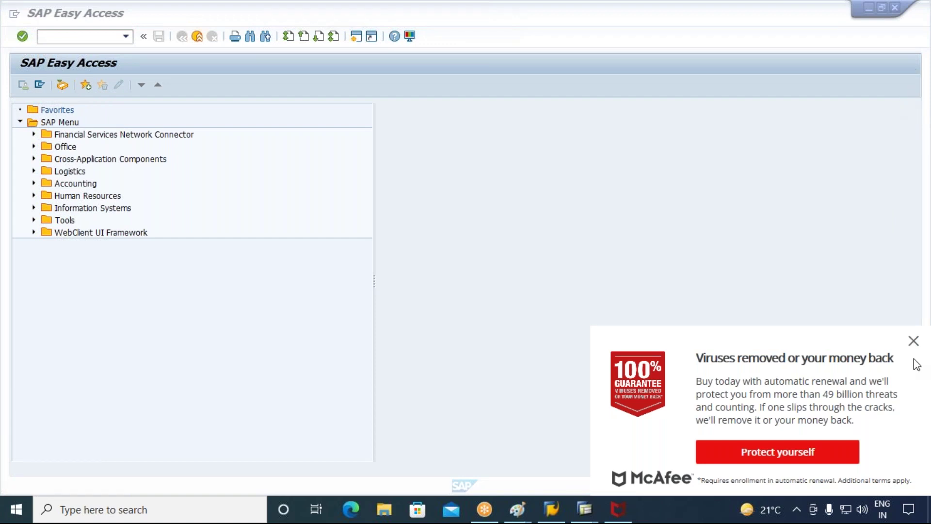
{"action": "left_click", "coordinate": [914, 341]}
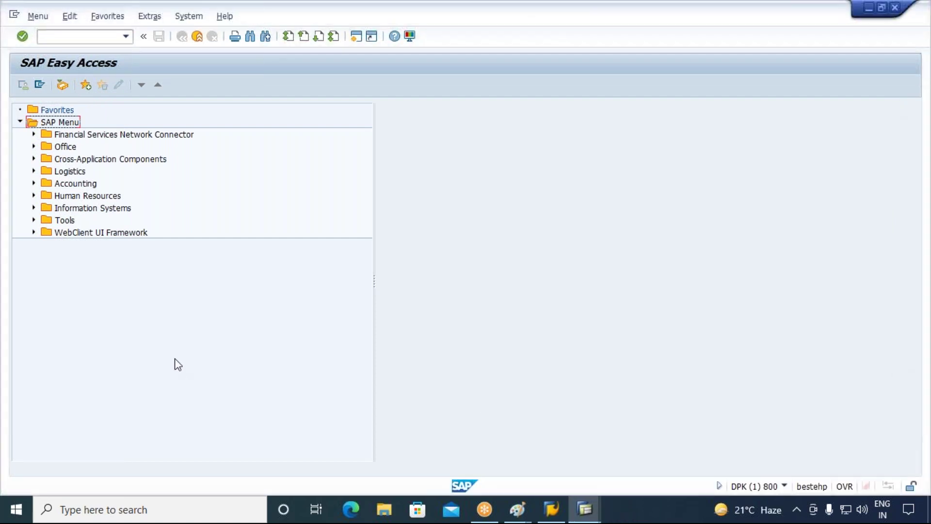
{"action": "left_click", "coordinate": [50, 36]}
Try running SCC4 as the test user and circle the not-authorized status message
{"action": "type", "text": "S"}
{"action": "type", "text": "cd"}
{"action": "key", "text": "Return"}
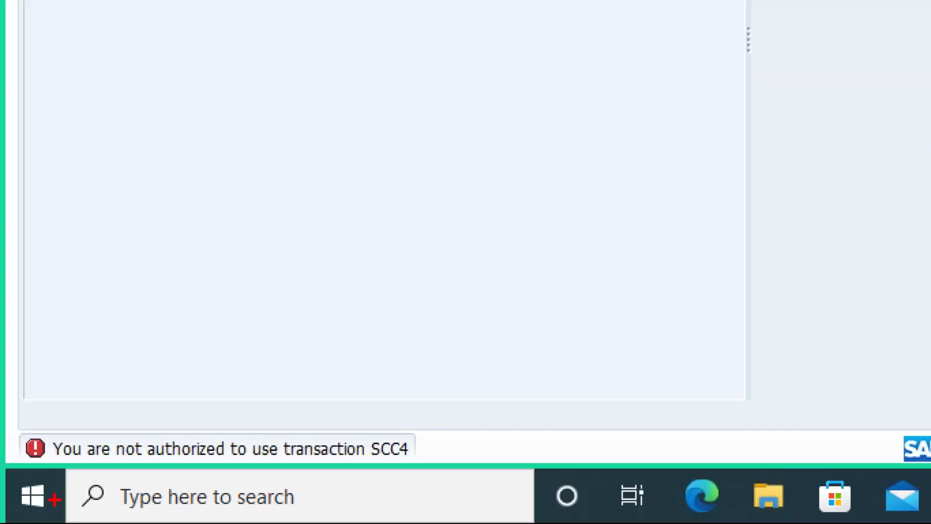
{"action": "mouse_move", "coordinate": [138, 465]}
{"action": "left_mouse_down"}
{"action": "mouse_move", "coordinate": [112, 465]}
{"action": "mouse_move", "coordinate": [102, 517]}
{"action": "left_mouse_up"}
{"action": "mouse_move", "coordinate": [203, 513]}
{"action": "left_mouse_down"}
{"action": "mouse_move", "coordinate": [312, 384]}
{"action": "mouse_move", "coordinate": [214, 403]}
{"action": "left_mouse_up"}
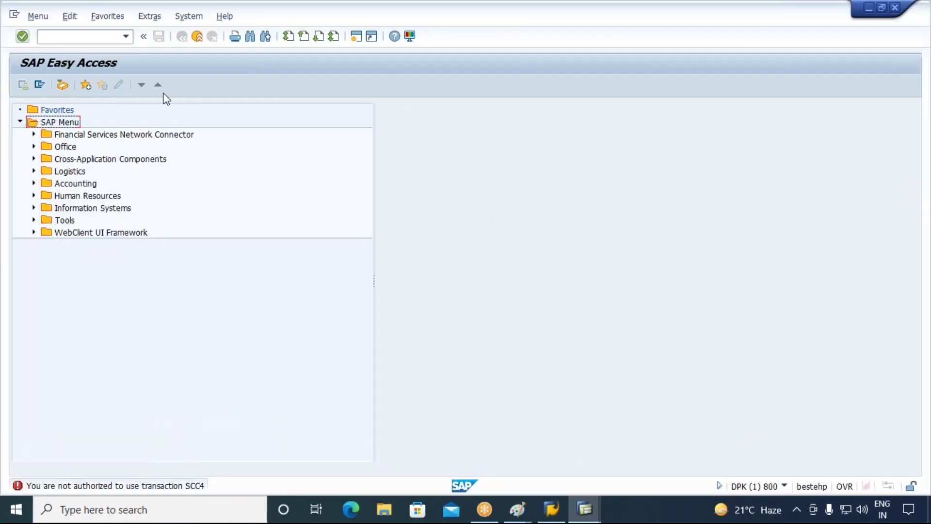
Log off the test user's session and return the administrator's session to the main menu
{"action": "left_click", "coordinate": [196, 36]}
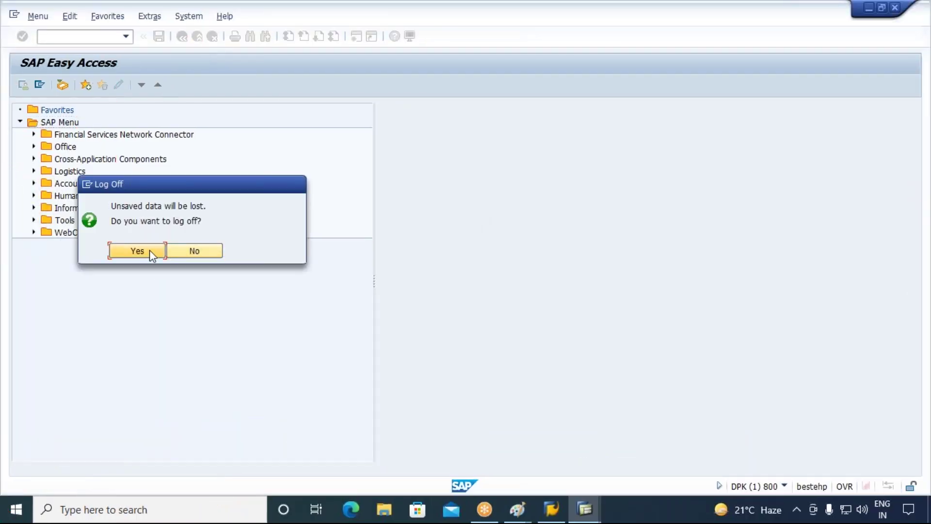
{"action": "left_click", "coordinate": [149, 249]}
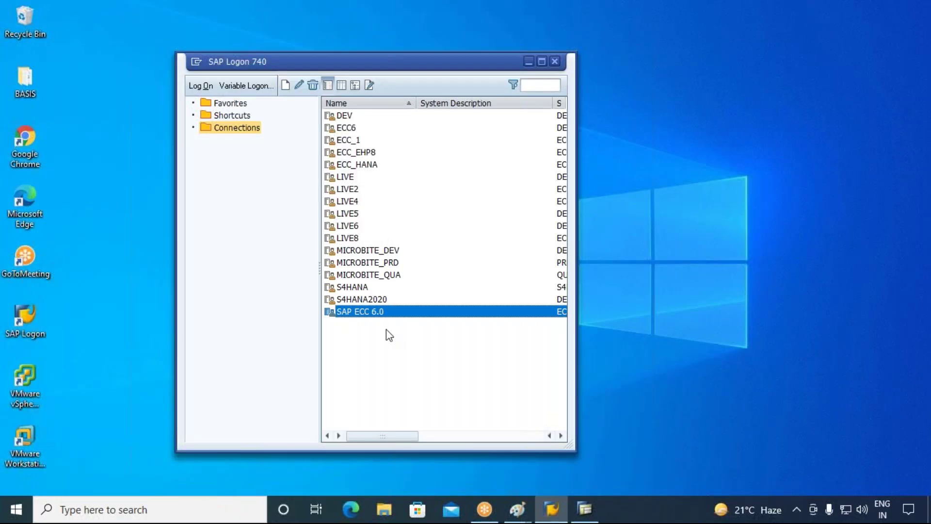
{"action": "left_click", "coordinate": [585, 507]}
{"action": "left_click", "coordinate": [197, 36]}
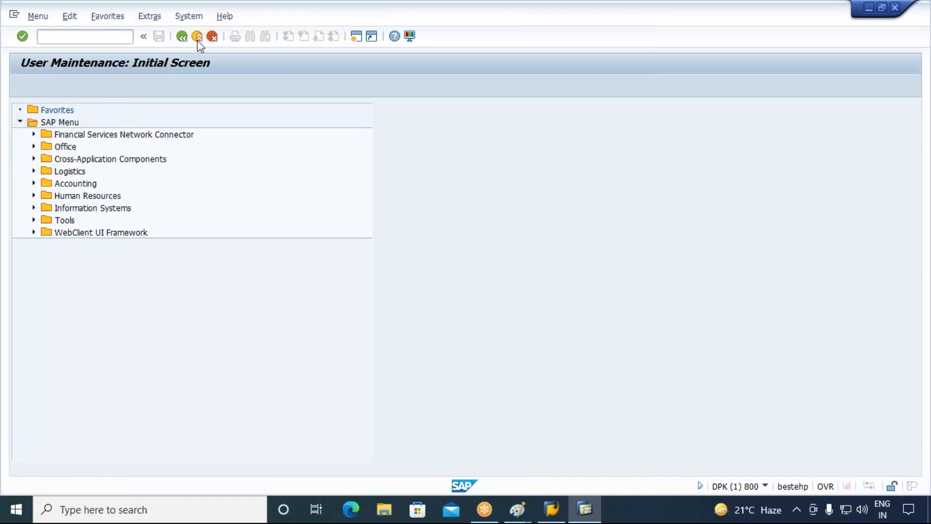
Open the SCC4 Clients overview from recent transactions, then go back and select SU01
{"action": "left_click", "coordinate": [127, 37]}
{"action": "left_click", "coordinate": [99, 49]}
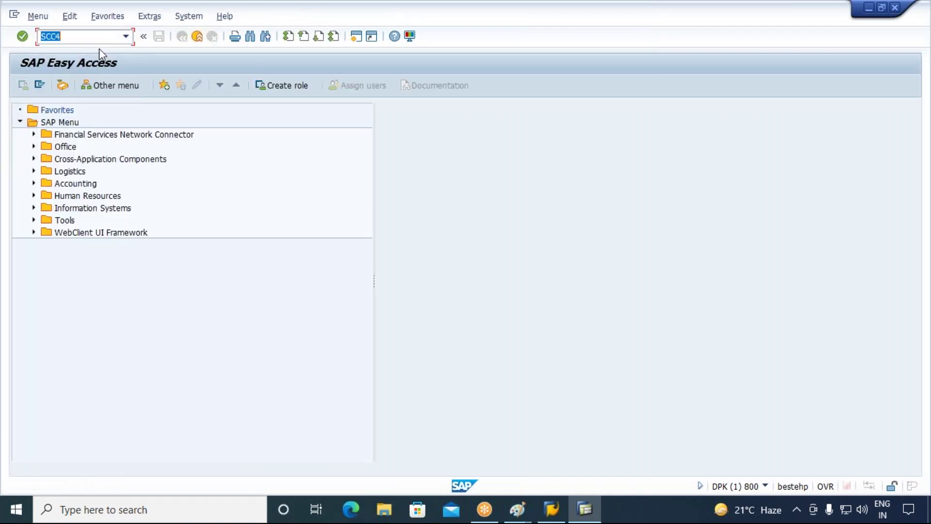
{"action": "key", "text": "Return"}
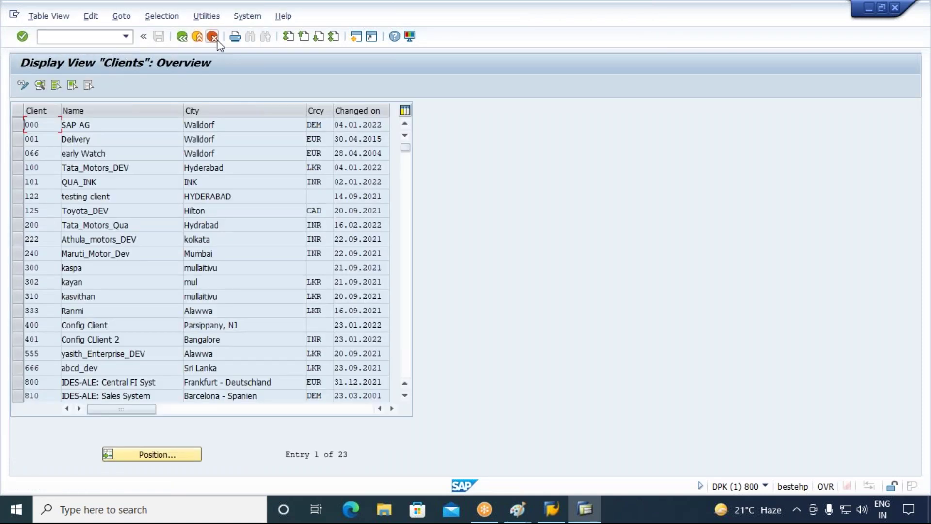
{"action": "left_click", "coordinate": [182, 36]}
{"action": "left_click", "coordinate": [127, 37]}
{"action": "left_click", "coordinate": [70, 57]}
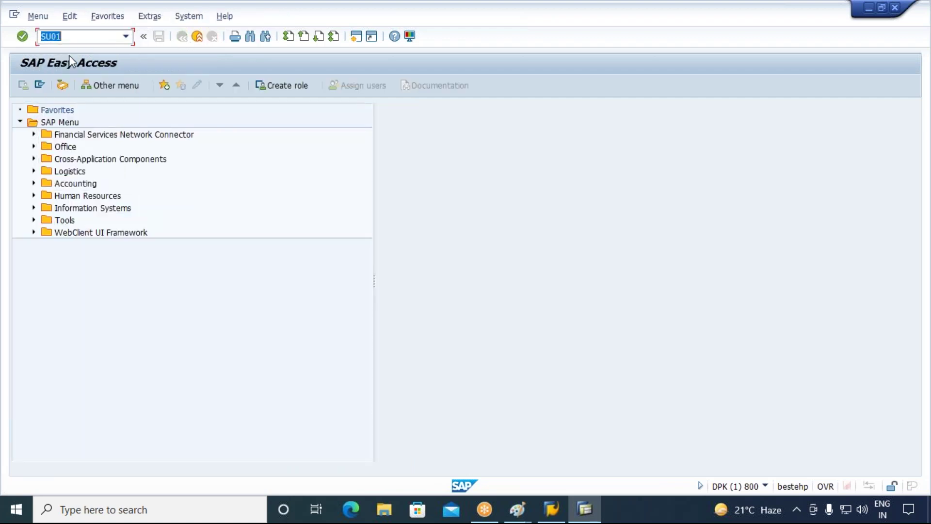
Open the user in change mode in SU01, then cancel the edit and leave user maintenance
{"action": "key", "text": "Return"}
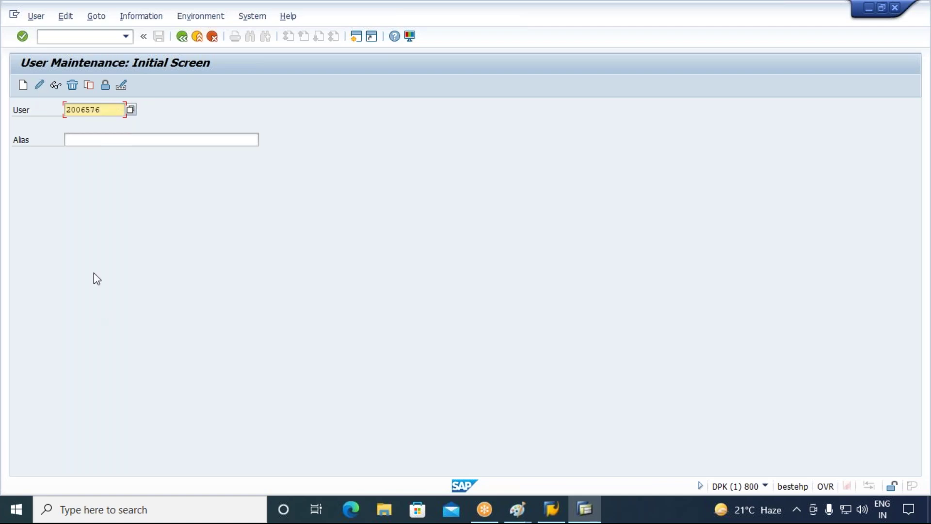
{"action": "left_click", "coordinate": [37, 86]}
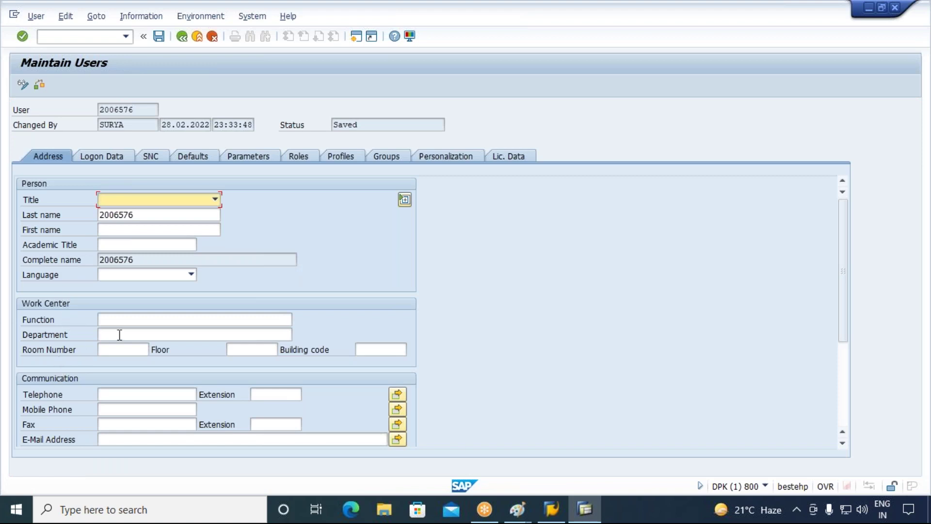
{"action": "left_click", "coordinate": [103, 336]}
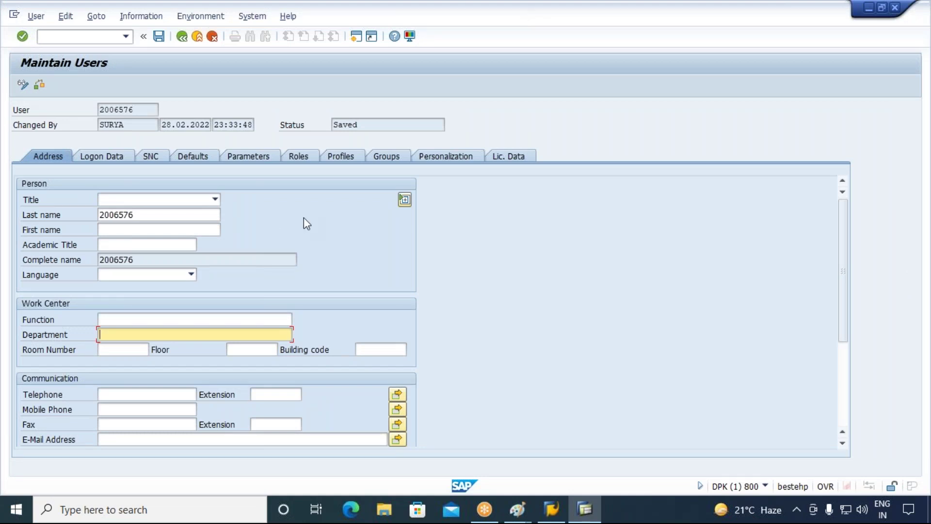
{"action": "left_click", "coordinate": [212, 36]}
{"action": "left_click", "coordinate": [197, 36]}
Reselect SCC4 and then SU01 from the recent transactions and rerun user maintenance
{"action": "left_click", "coordinate": [126, 37]}
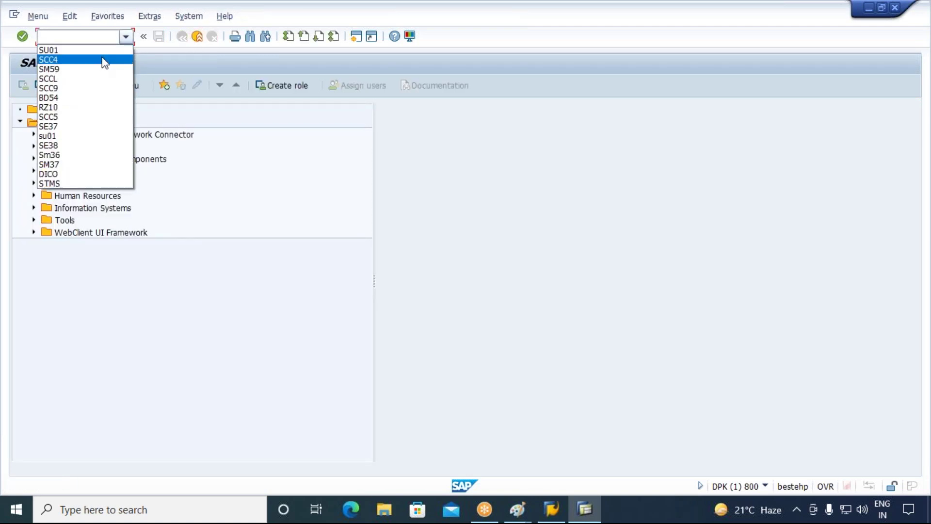
{"action": "left_click", "coordinate": [104, 60]}
{"action": "left_click", "coordinate": [126, 36]}
{"action": "left_click", "coordinate": [109, 50]}
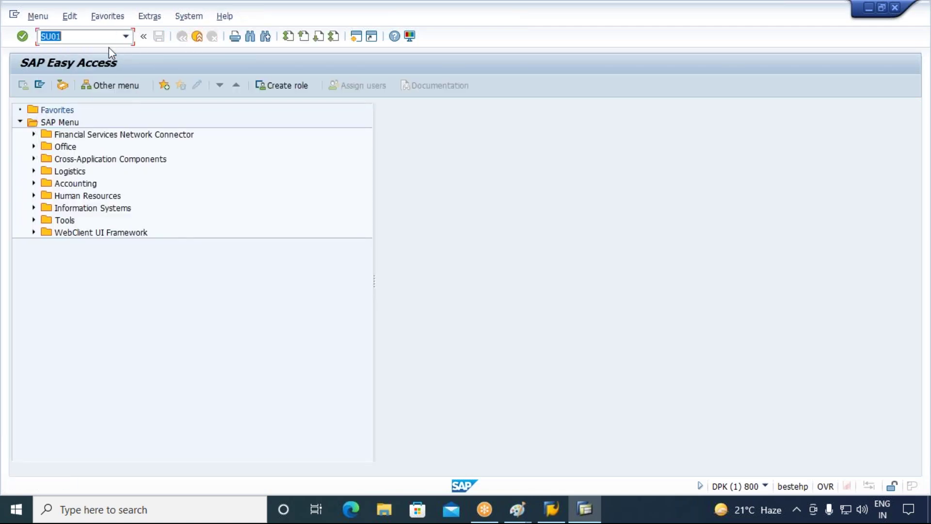
{"action": "key", "text": "Return"}
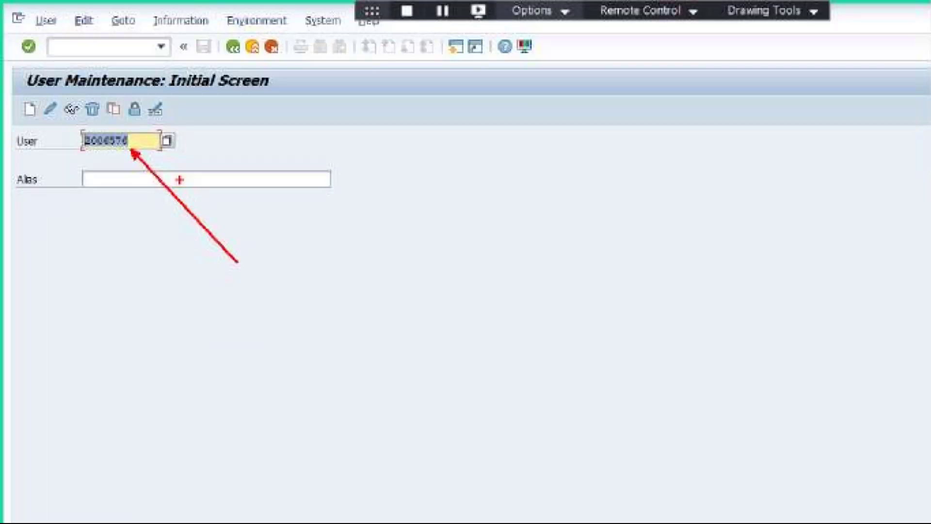
Set the user's Department to SAP BASIS and save the change
{"action": "left_click", "coordinate": [50, 109]}
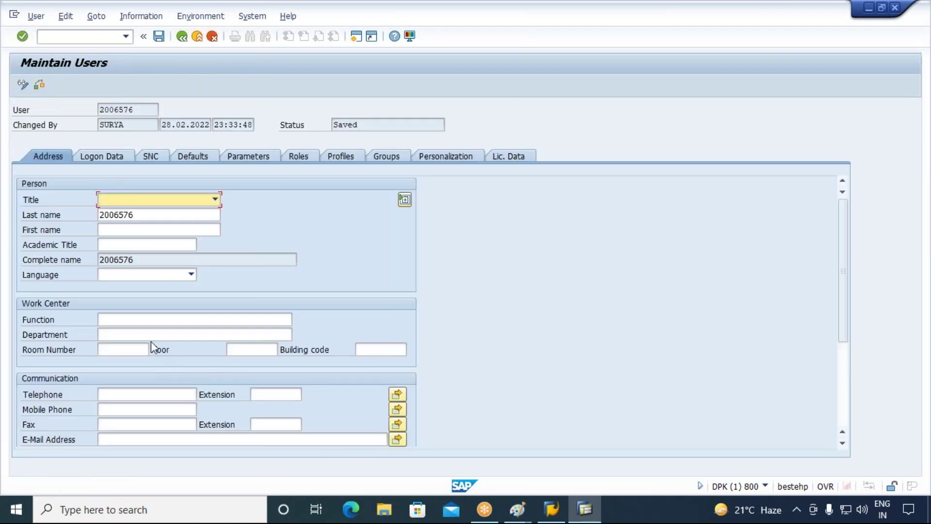
{"action": "left_click", "coordinate": [148, 334]}
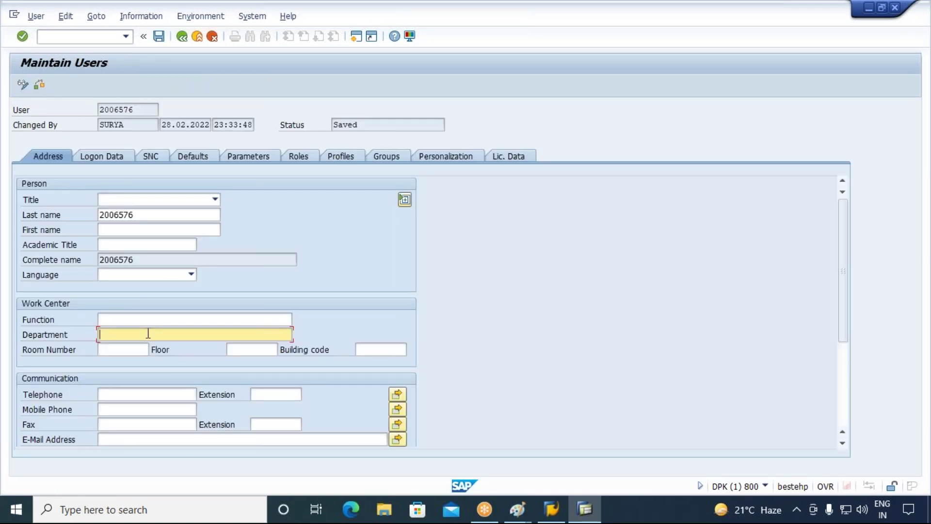
{"action": "type", "text": "SAP BASIS"}
{"action": "left_click", "coordinate": [159, 36]}
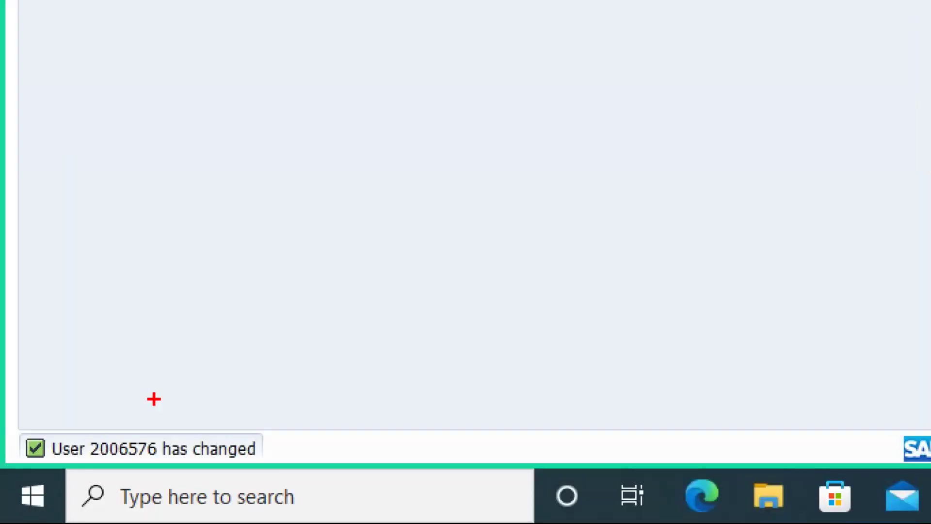
{"action": "mouse_move", "coordinate": [77, 461]}
{"action": "left_mouse_down"}
{"action": "mouse_move", "coordinate": [37, 482]}
{"action": "mouse_move", "coordinate": [132, 497]}
{"action": "left_mouse_up"}
{"action": "mouse_move", "coordinate": [262, 471]}
{"action": "left_mouse_down"}
{"action": "mouse_move", "coordinate": [148, 428]}
{"action": "mouse_move", "coordinate": [89, 425]}
{"action": "left_mouse_up"}
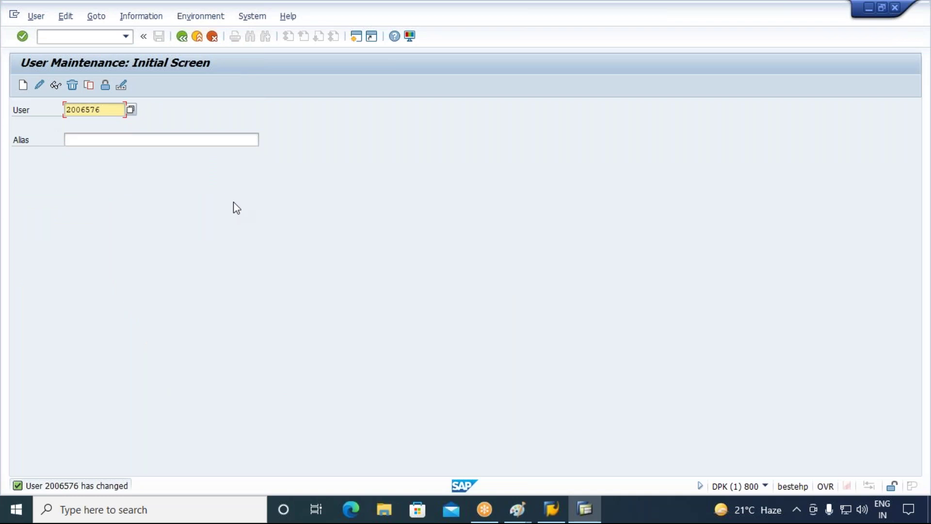
{"action": "left_click_drag", "start_coordinate": [111, 112], "coordinate": [60, 107]}
{"action": "left_click", "coordinate": [56, 87]}
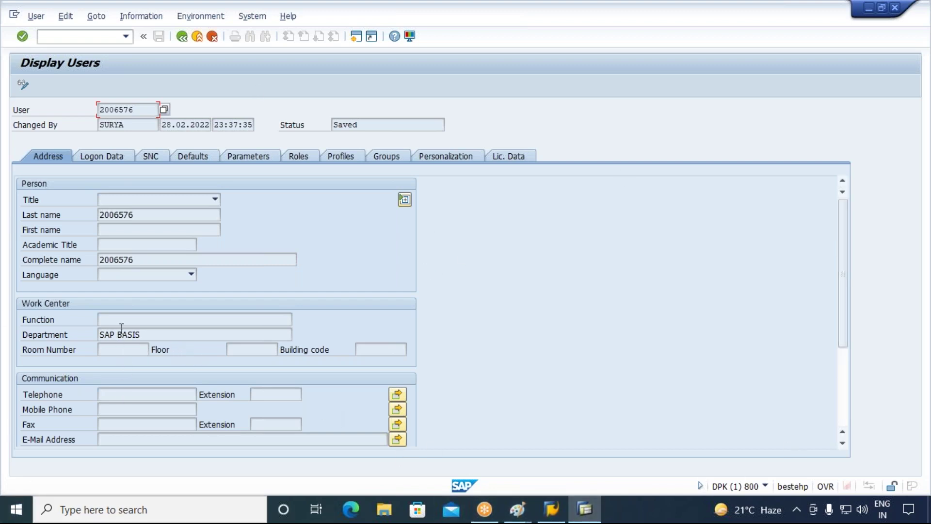
{"action": "left_click", "coordinate": [125, 351]}
{"action": "left_click", "coordinate": [202, 37]}
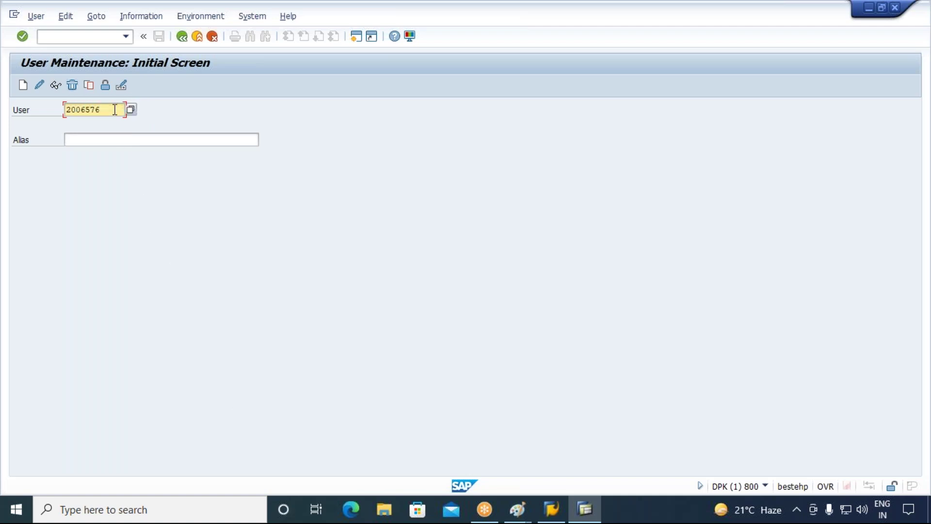
{"action": "left_click_drag", "start_coordinate": [112, 114], "coordinate": [56, 108]}
{"action": "left_click", "coordinate": [63, 120]}
{"action": "left_click", "coordinate": [102, 107]}
{"action": "left_click", "coordinate": [109, 109]}
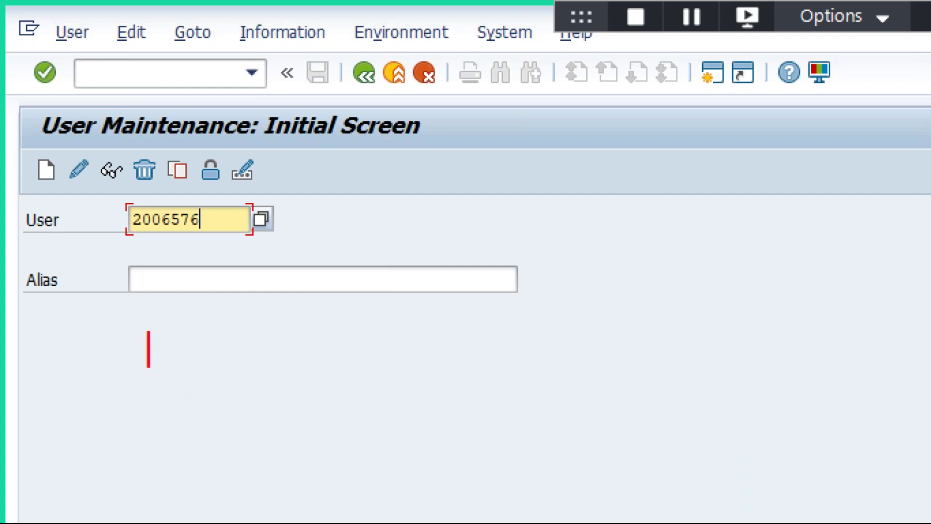
{"action": "type", "text": "100"}
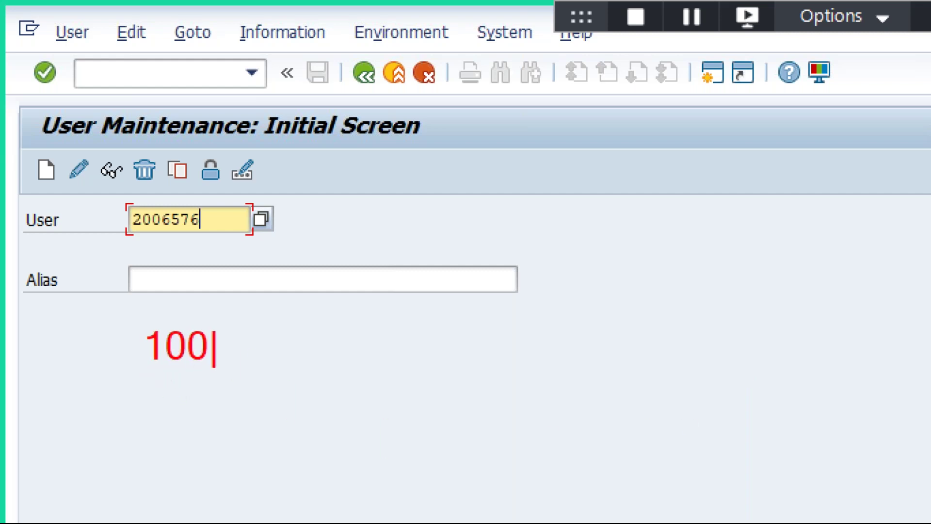
{"action": "mouse_move", "coordinate": [126, 312]}
{"action": "left_mouse_down"}
{"action": "mouse_move", "coordinate": [281, 414]}
{"action": "mouse_move", "coordinate": [223, 394]}
{"action": "left_mouse_up"}
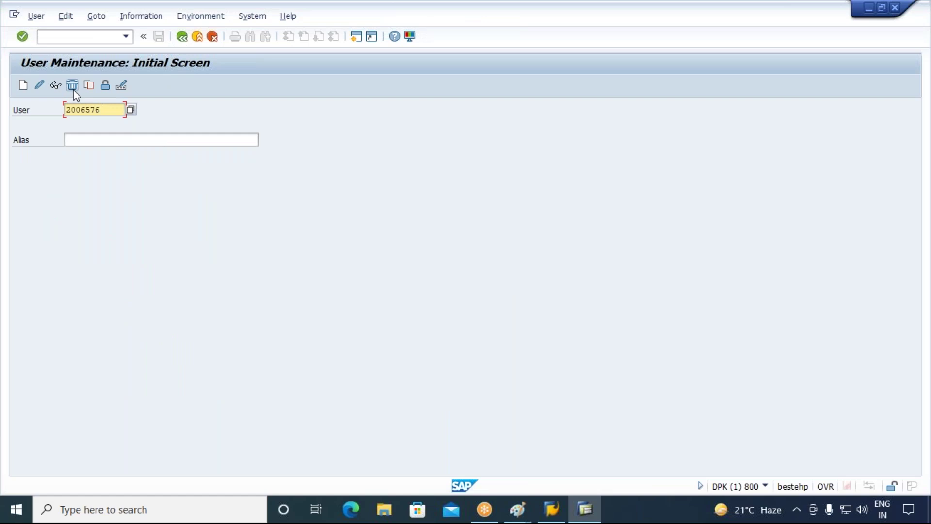
{"action": "left_click", "coordinate": [111, 106]}
{"action": "left_click_drag", "start_coordinate": [102, 112], "coordinate": [49, 110]}
{"action": "left_click", "coordinate": [107, 111]}
{"action": "left_click_drag", "start_coordinate": [112, 110], "coordinate": [1, 223]}
{"action": "left_click", "coordinate": [110, 110]}
{"action": "left_click_drag", "start_coordinate": [98, 111], "coordinate": [32, 111]}
{"action": "left_click", "coordinate": [72, 87]}
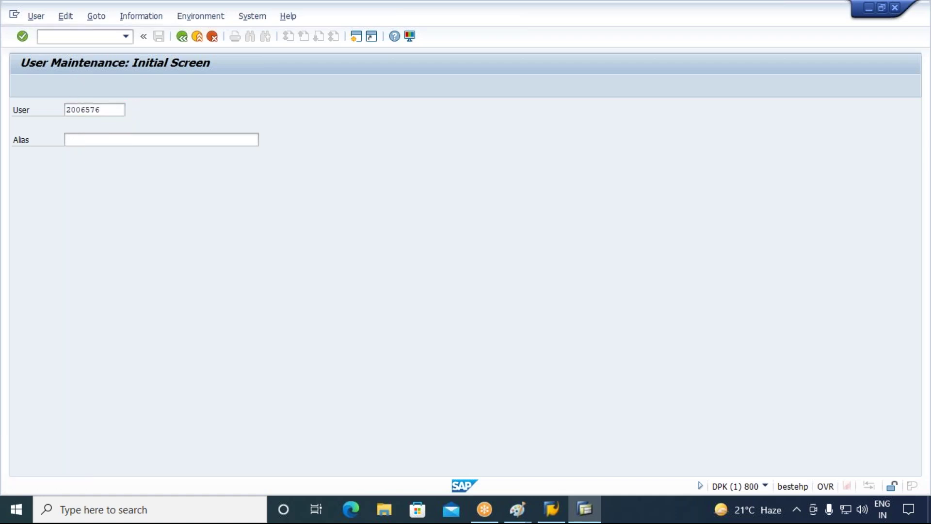
{"action": "left_click_drag", "start_coordinate": [294, 197], "coordinate": [458, 246]}
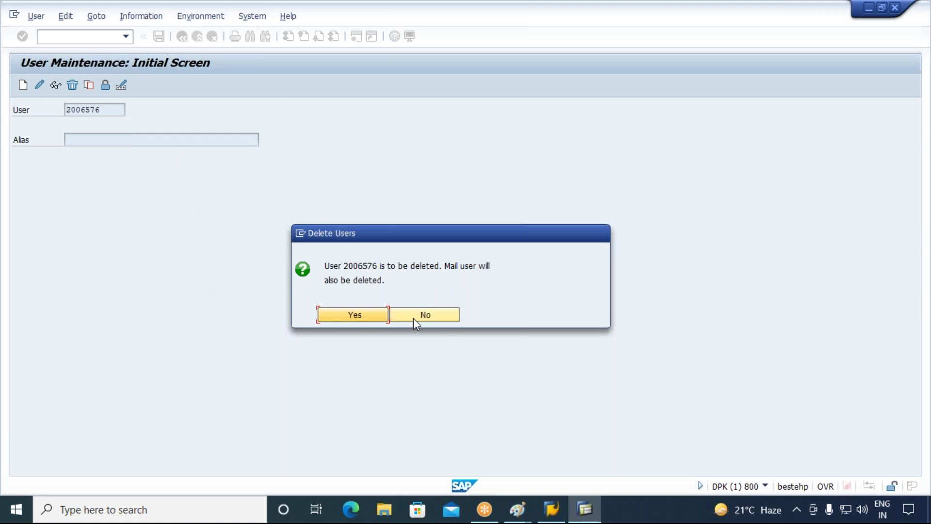
{"action": "left_click", "coordinate": [445, 316]}
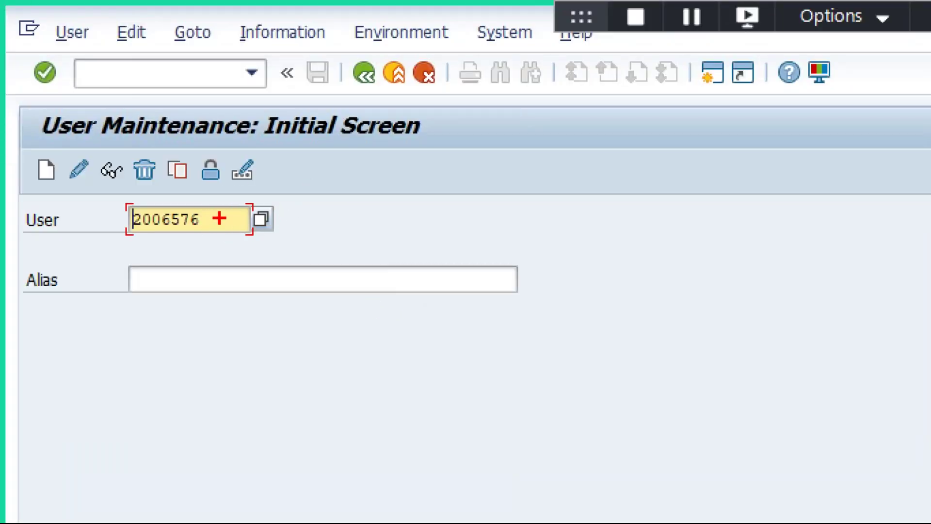
{"action": "mouse_move", "coordinate": [216, 218]}
{"action": "left_mouse_down"}
{"action": "mouse_move", "coordinate": [320, 355]}
{"action": "mouse_move", "coordinate": [296, 383]}
{"action": "mouse_move", "coordinate": [273, 389]}
{"action": "mouse_move", "coordinate": [314, 416]}
{"action": "left_mouse_up"}
{"action": "left_click_drag", "start_coordinate": [297, 385], "coordinate": [273, 395]}
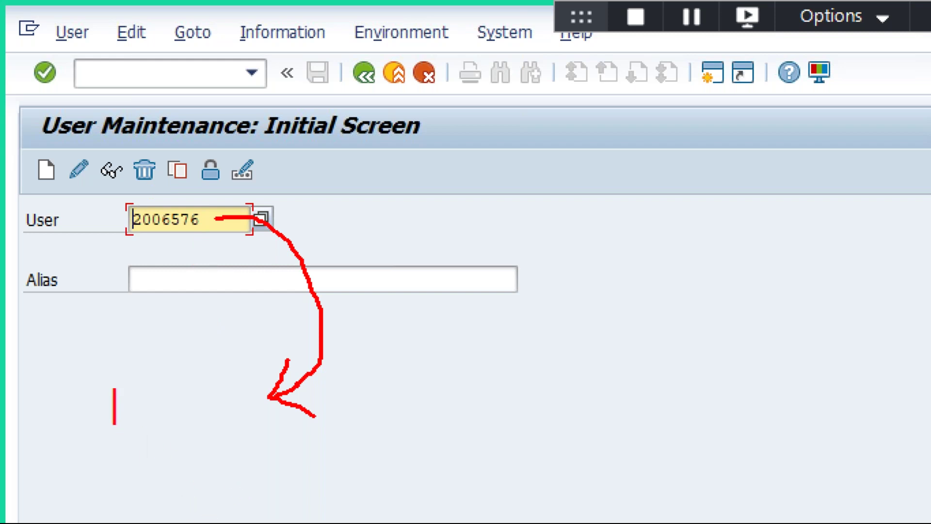
{"action": "type", "text": "200"}
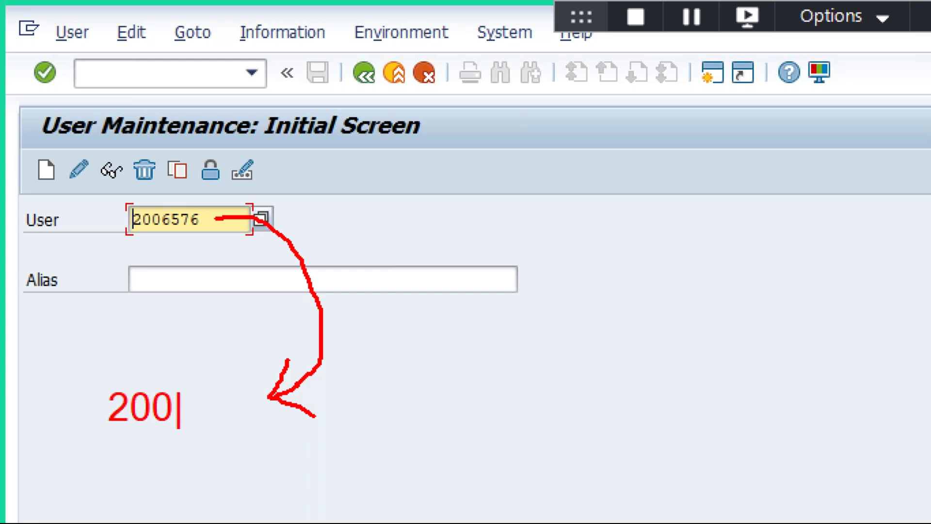
{"action": "type", "text": "6579"}
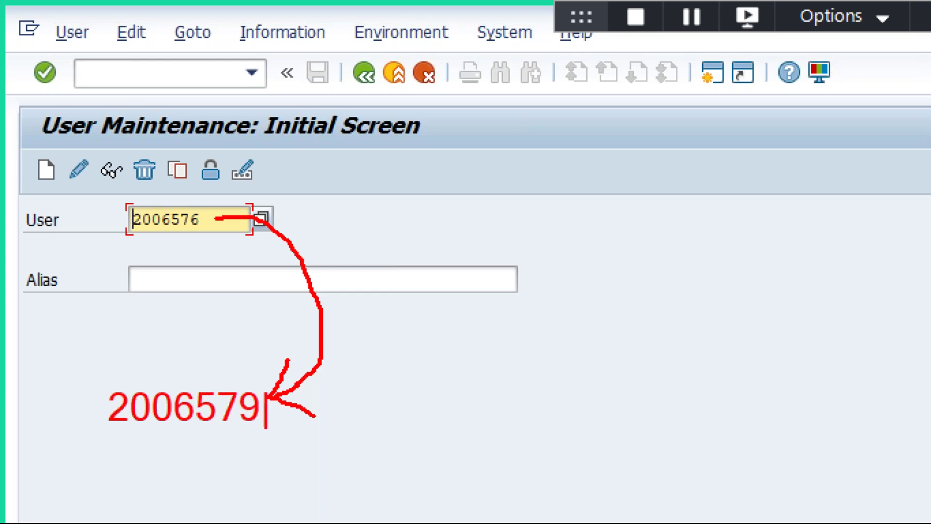
{"action": "mouse_move", "coordinate": [89, 386]}
{"action": "left_mouse_down"}
{"action": "mouse_move", "coordinate": [274, 460]}
{"action": "mouse_move", "coordinate": [270, 436]}
{"action": "left_mouse_up"}
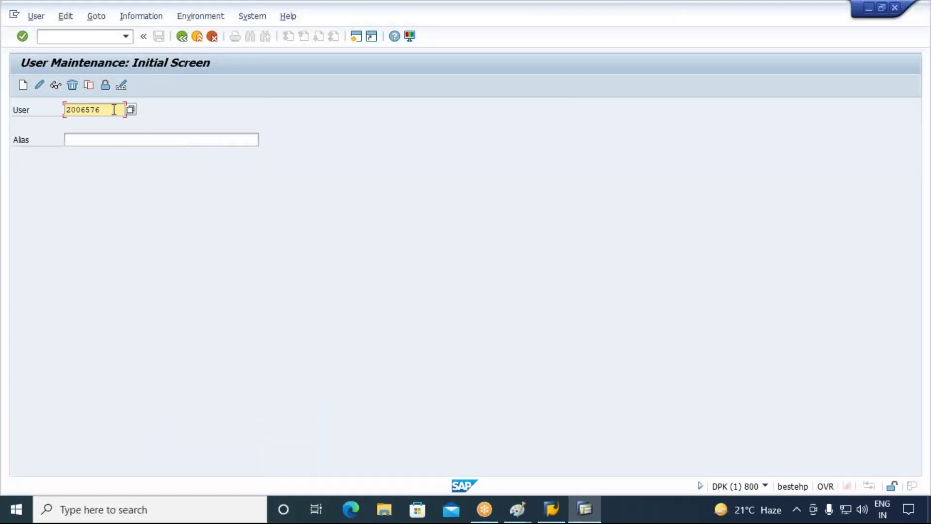
{"action": "left_click_drag", "start_coordinate": [229, 217], "coordinate": [48, 222]}
Start Copy Users for the selected user, move the dialog aside, and draw a source-to-target arrow
{"action": "left_click", "coordinate": [105, 111]}
{"action": "double_click", "coordinate": [97, 110]}
{"action": "left_click", "coordinate": [88, 85]}
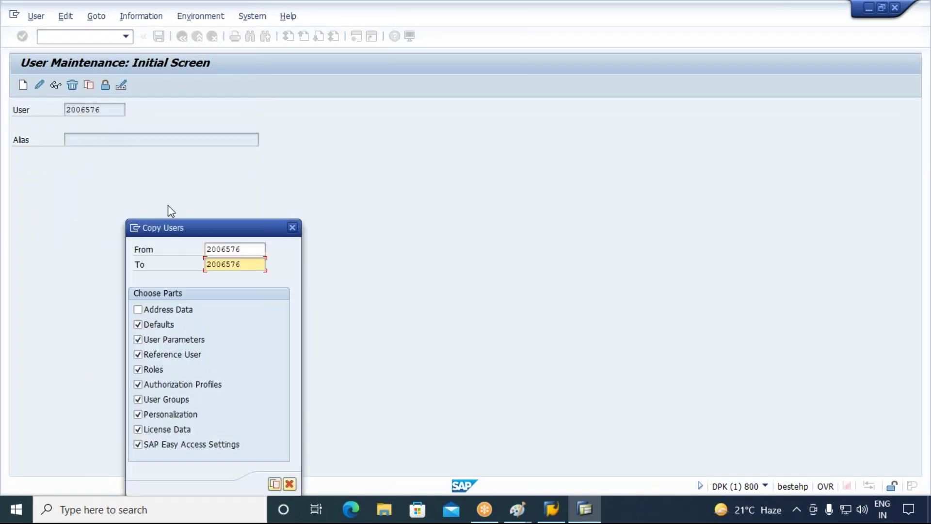
{"action": "left_click_drag", "start_coordinate": [214, 232], "coordinate": [325, 116]}
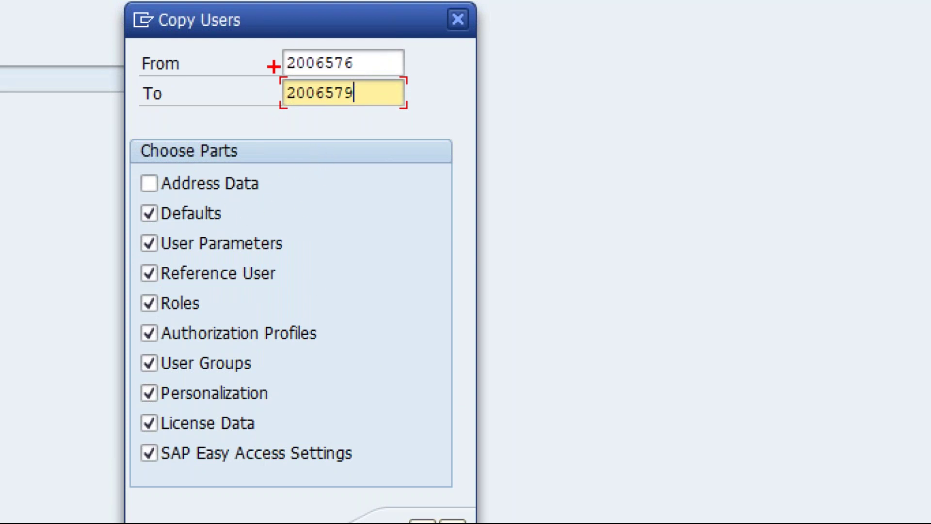
{"action": "mouse_move", "coordinate": [261, 59]}
{"action": "left_mouse_down"}
{"action": "mouse_move", "coordinate": [242, 101]}
{"action": "mouse_move", "coordinate": [256, 87]}
{"action": "mouse_move", "coordinate": [276, 97]}
{"action": "mouse_move", "coordinate": [261, 118]}
{"action": "left_mouse_up"}
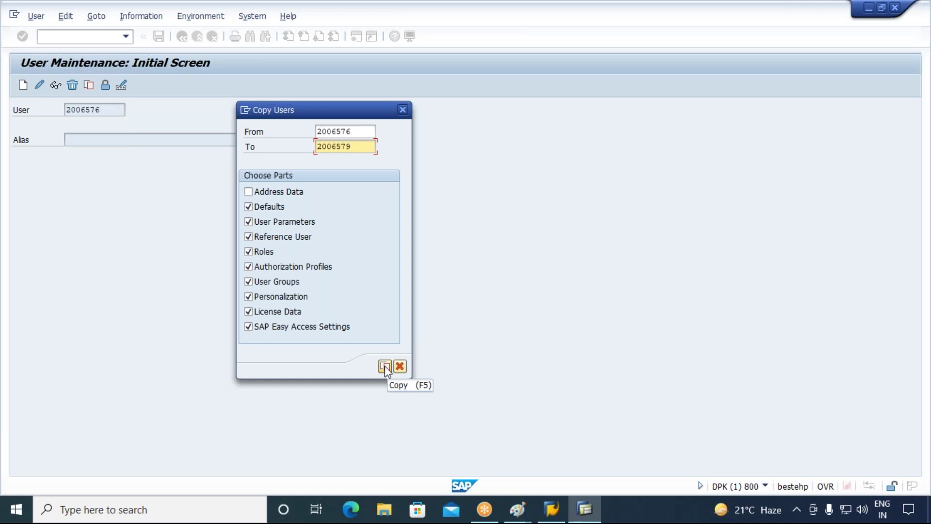
Create the copy, enter its new password in both password fields, and save the user
{"action": "left_click", "coordinate": [385, 366]}
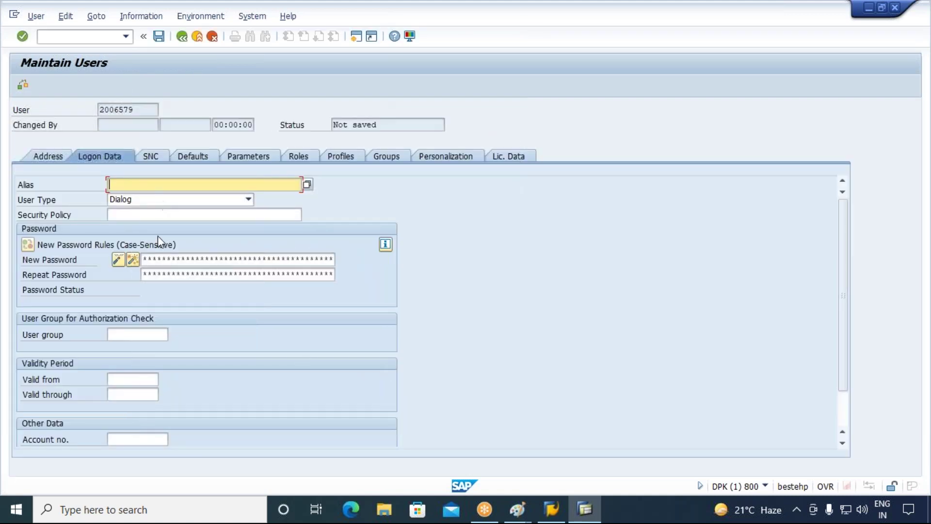
{"action": "left_click", "coordinate": [201, 260]}
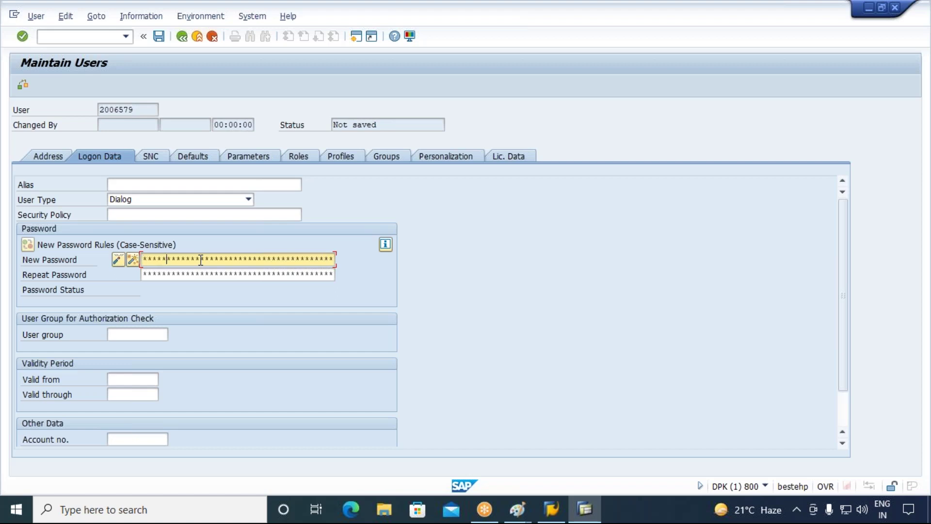
{"action": "key", "text": "Tab"}
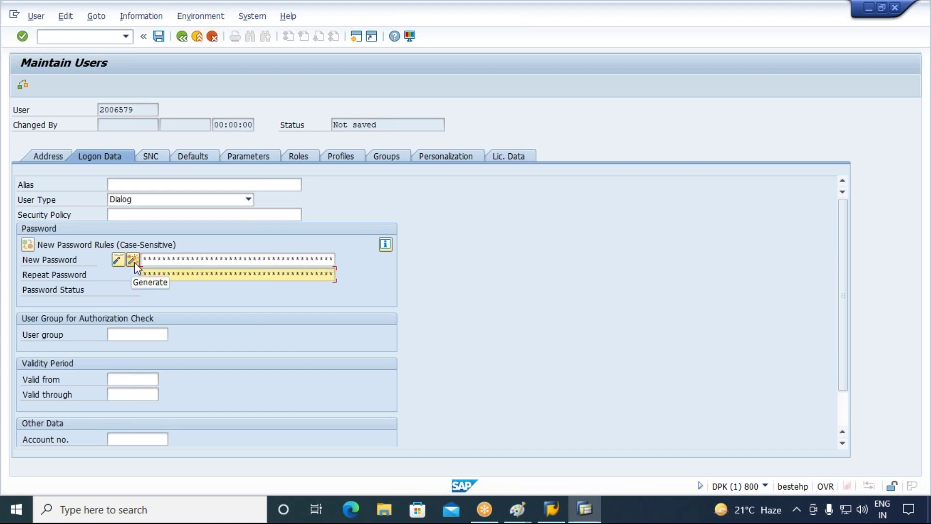
{"action": "left_click", "coordinate": [158, 37]}
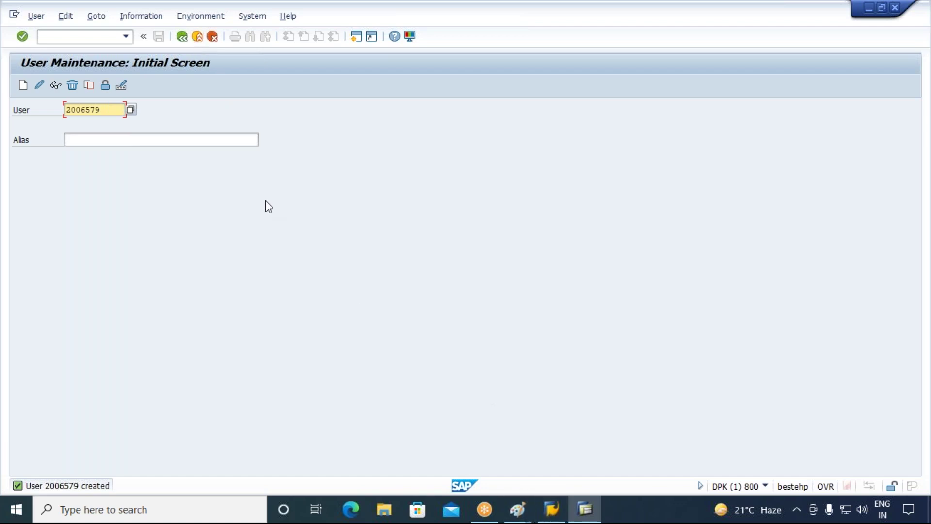
Leave user maintenance and log off from the SAP system
{"action": "left_click", "coordinate": [197, 37]}
{"action": "left_click", "coordinate": [197, 36]}
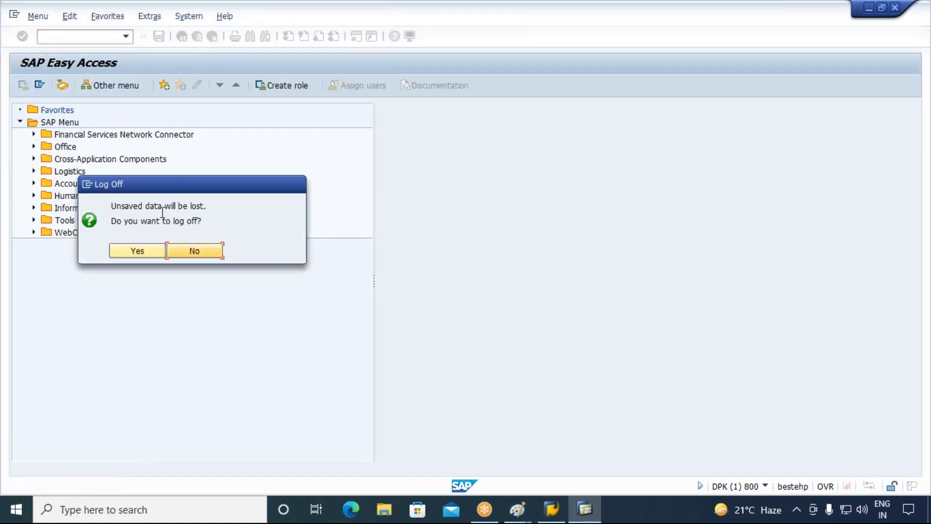
{"action": "left_click", "coordinate": [144, 255]}
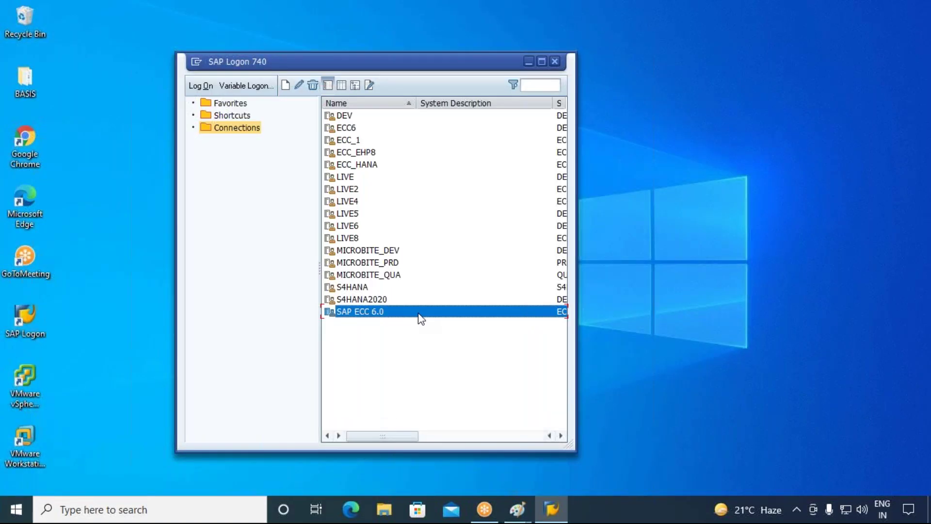
Log on to SAP ECC 6.0 client 800 as the original user, then request log off
{"action": "double_click", "coordinate": [418, 314]}
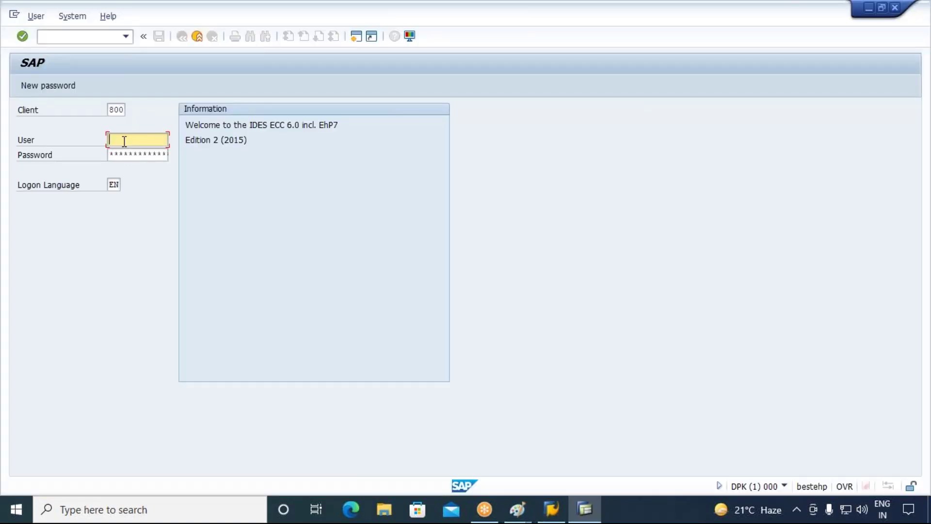
{"action": "type", "text": "2006576"}
{"action": "left_click", "coordinate": [132, 151]}
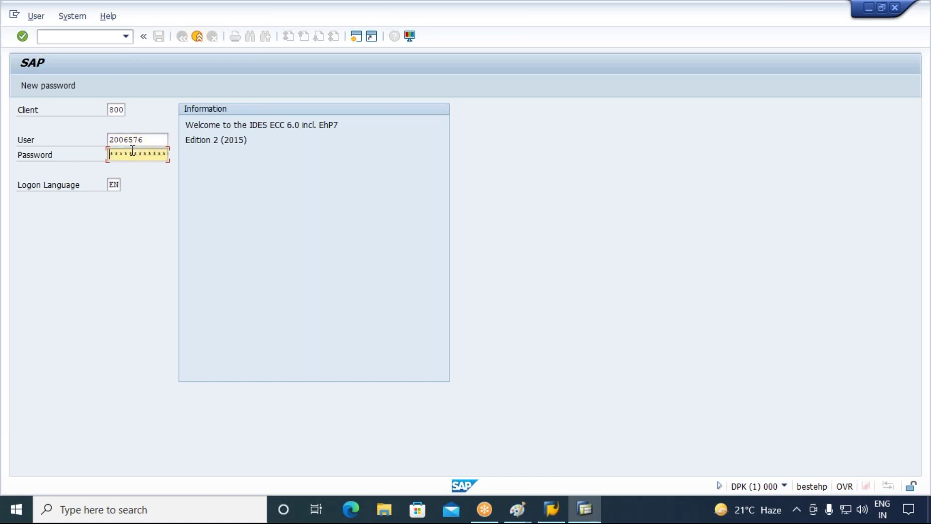
{"action": "type", "text": "****"}
{"action": "key", "text": "Return"}
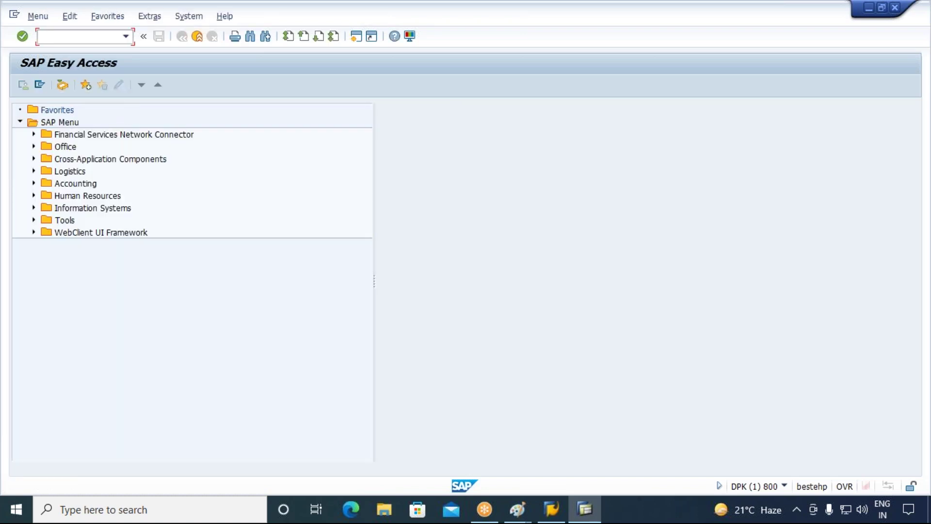
{"action": "key", "text": "shift+F3"}
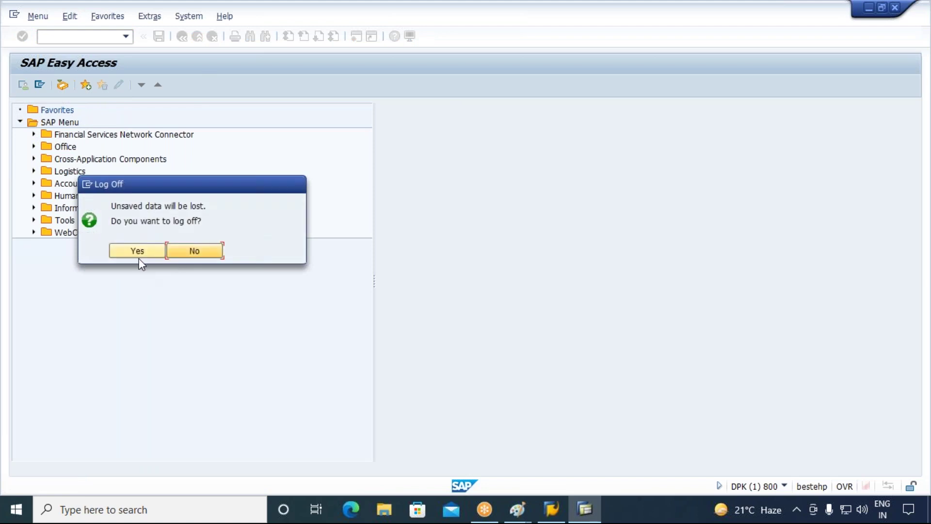
Confirm log off, reopen SAP ECC 6.0 and attempt logon as the original user
{"action": "left_click", "coordinate": [139, 257]}
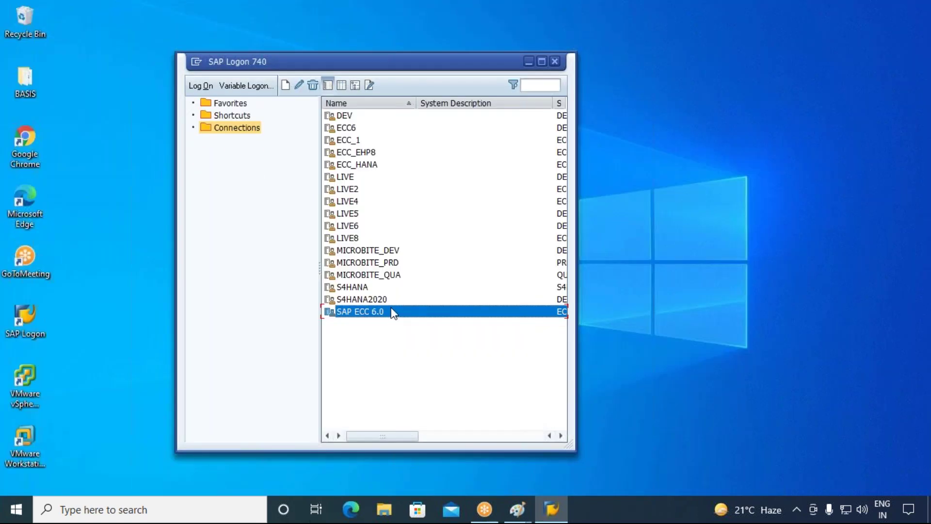
{"action": "double_click", "coordinate": [393, 312]}
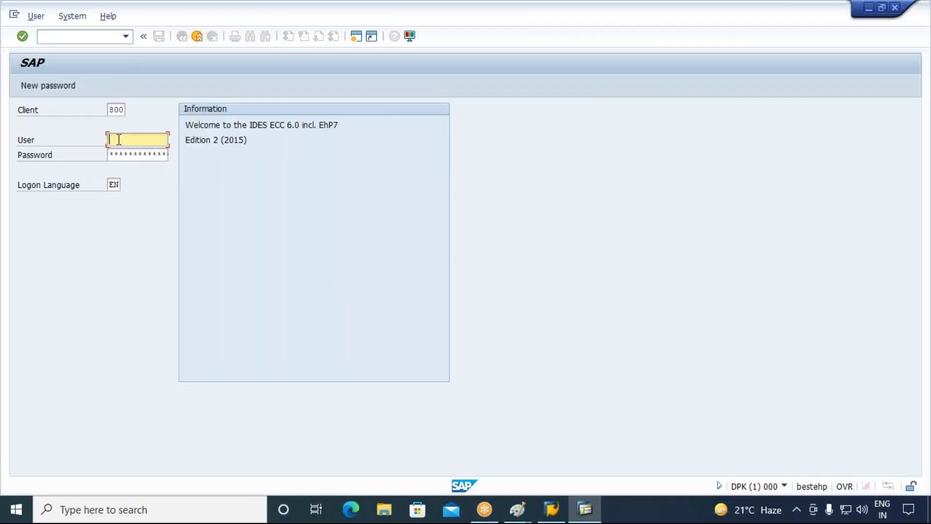
{"action": "type", "text": "2"}
{"action": "left_click", "coordinate": [139, 142]}
{"action": "type", "text": "006576"}
{"action": "left_click", "coordinate": [138, 153]}
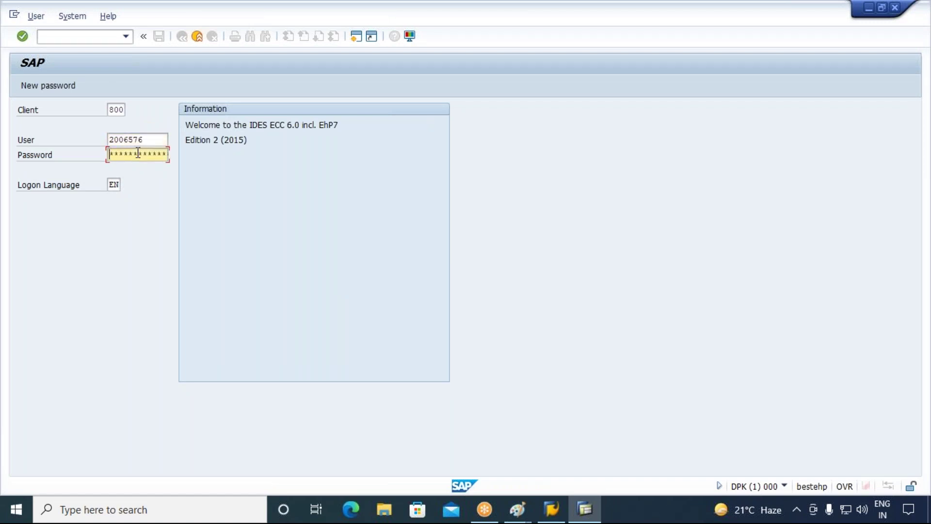
{"action": "type", "text": "*****"}
{"action": "key", "text": "Return"}
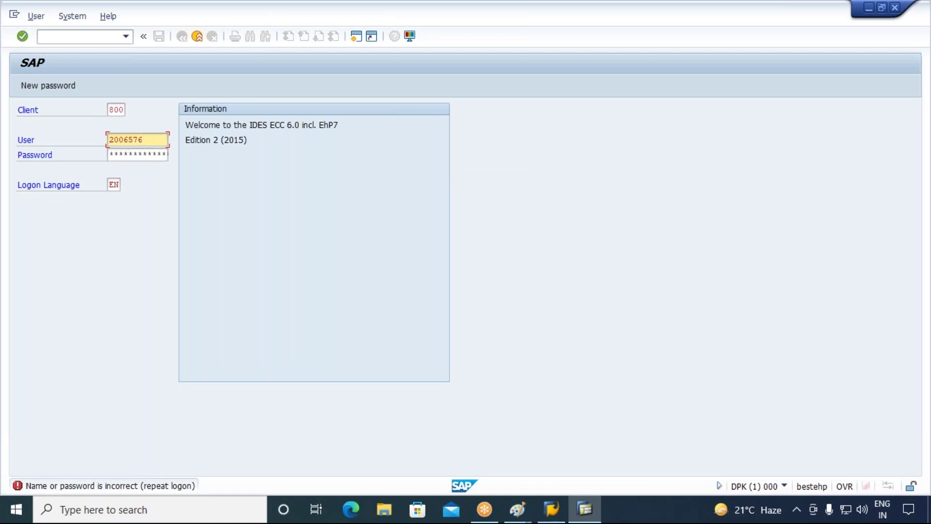
Retry the rejected logon with a re-entered password, then close the logon screen
{"action": "left_click", "coordinate": [110, 154]}
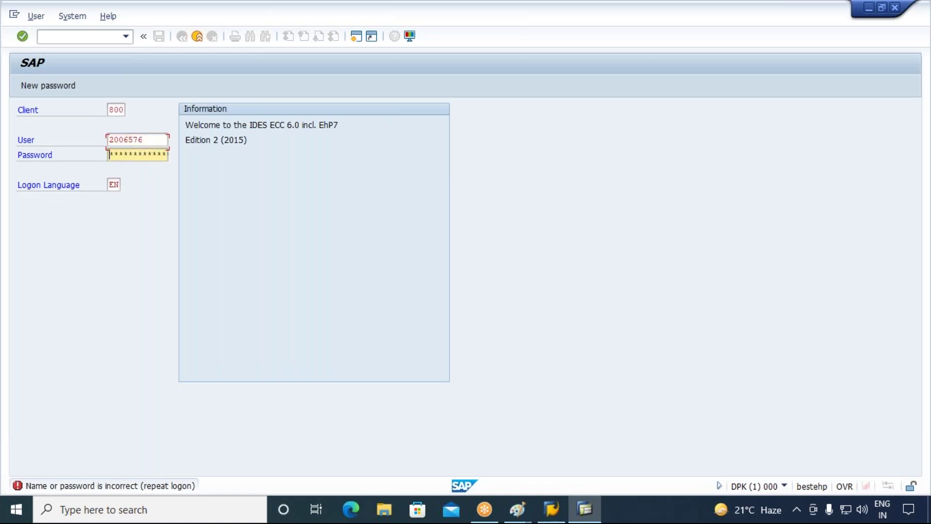
{"action": "type", "text": "******"}
{"action": "key", "text": "Return"}
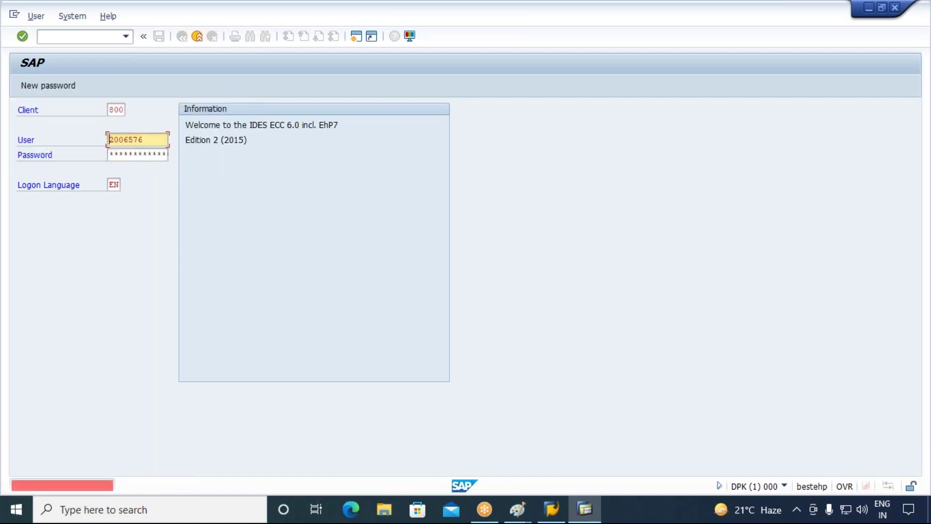
{"action": "left_click", "coordinate": [157, 157]}
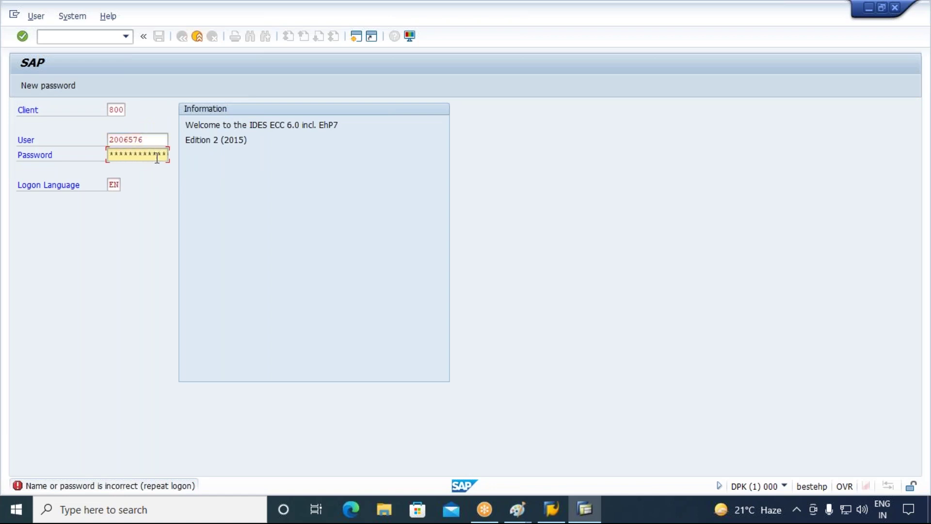
{"action": "key", "text": "Return"}
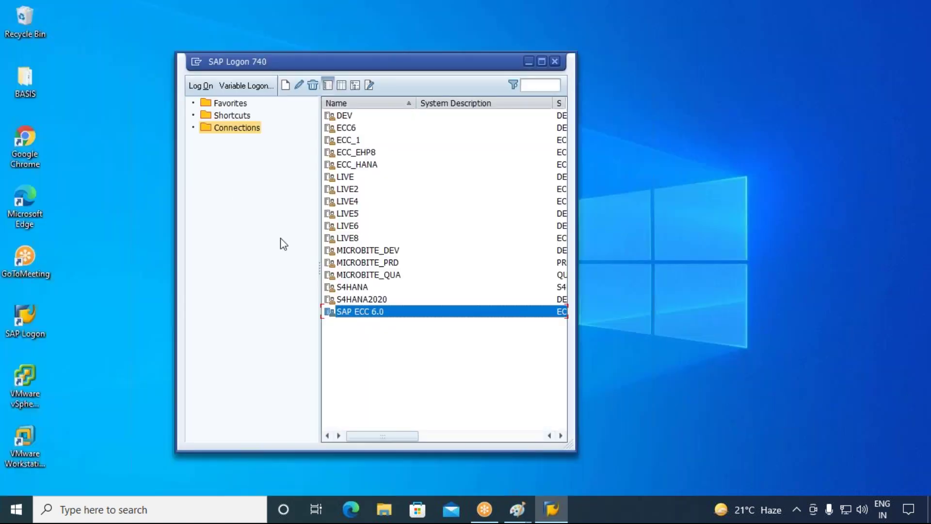
{"action": "double_click", "coordinate": [365, 312]}
{"action": "type", "text": "2"}
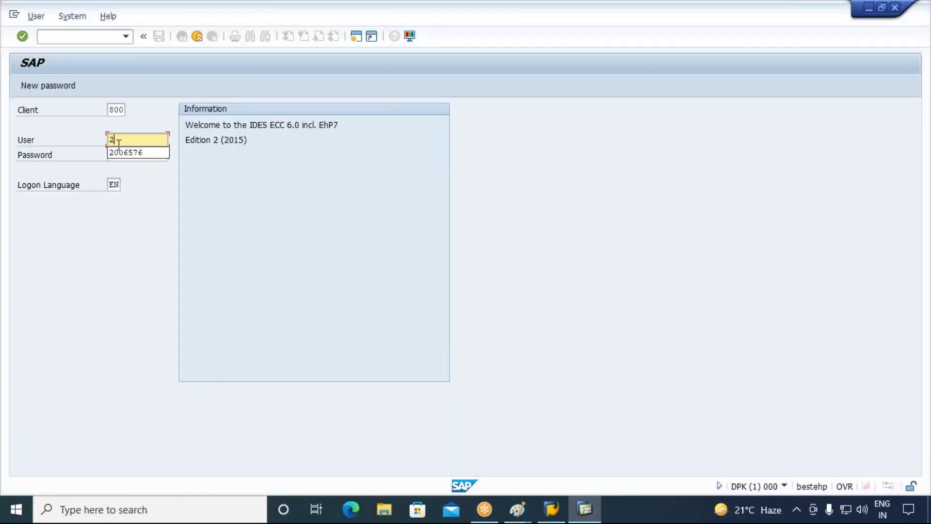
{"action": "left_click", "coordinate": [124, 153]}
{"action": "key", "text": "Tab"}
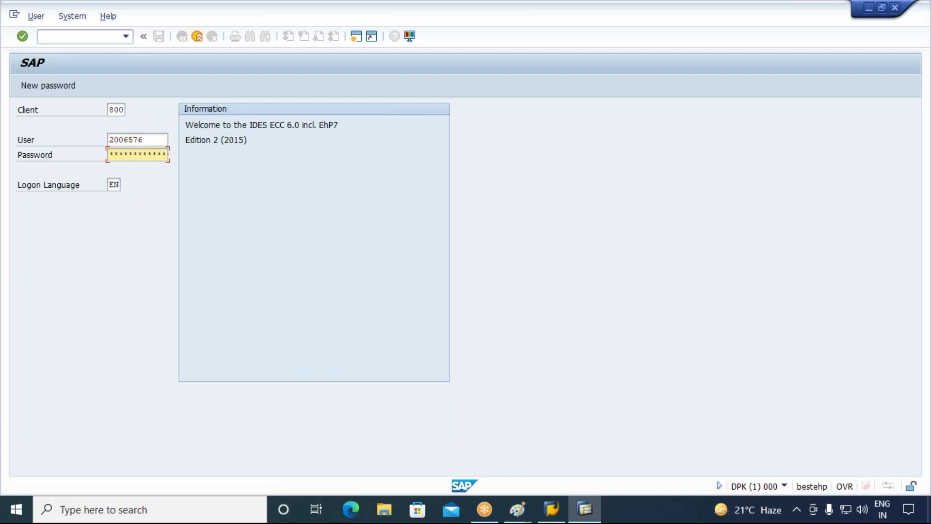
{"action": "key", "text": "Return"}
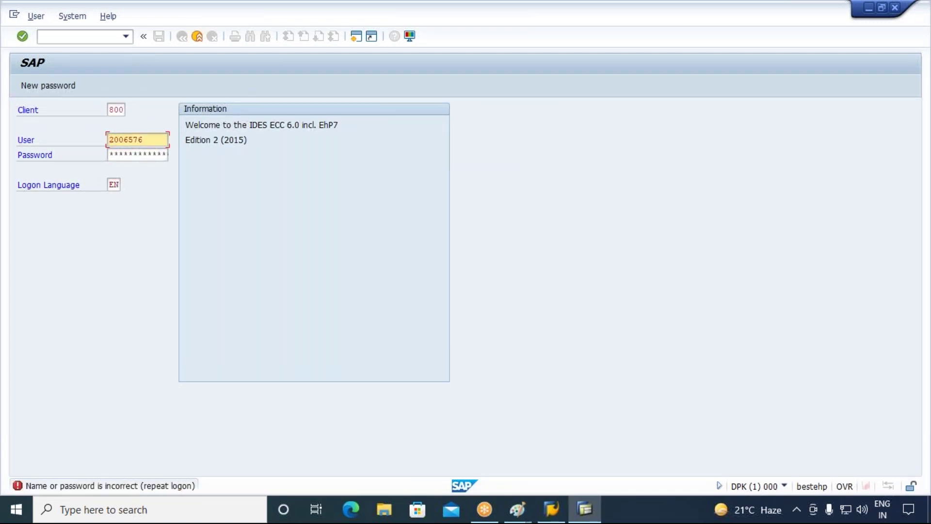
{"action": "key", "text": "Tab"}
{"action": "type", "text": "************"}
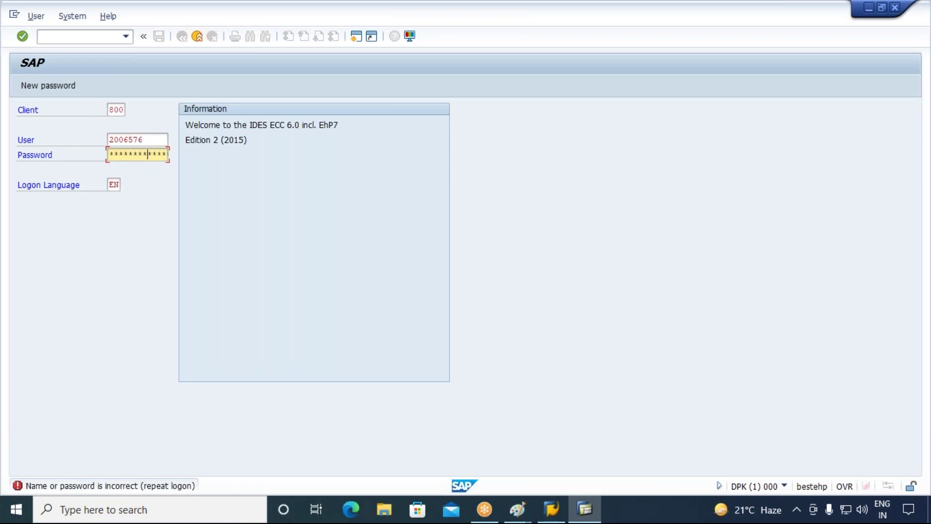
{"action": "key", "text": "Return"}
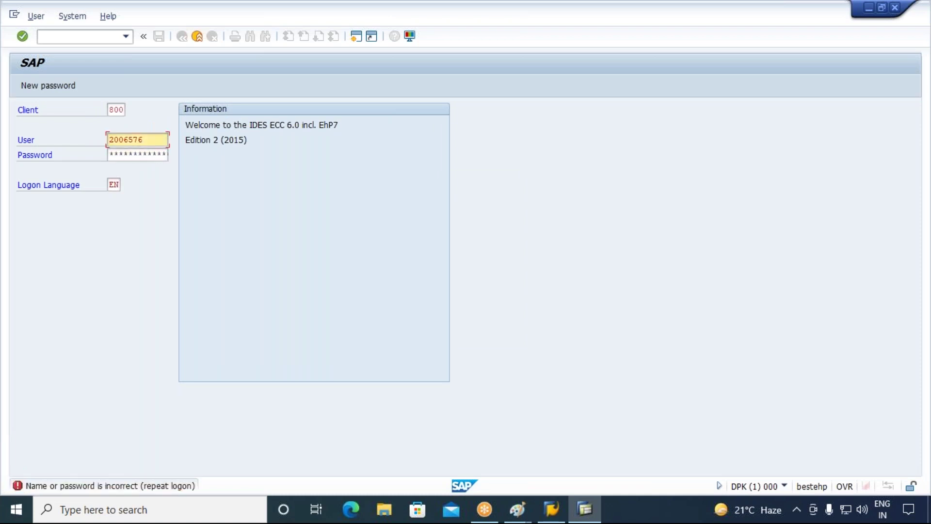
{"action": "key", "text": "Tab"}
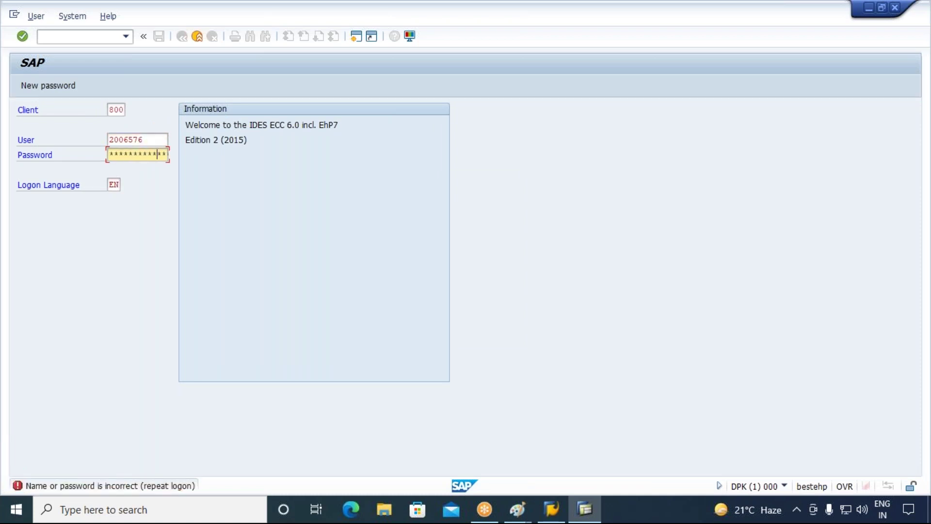
{"action": "key", "text": "Return"}
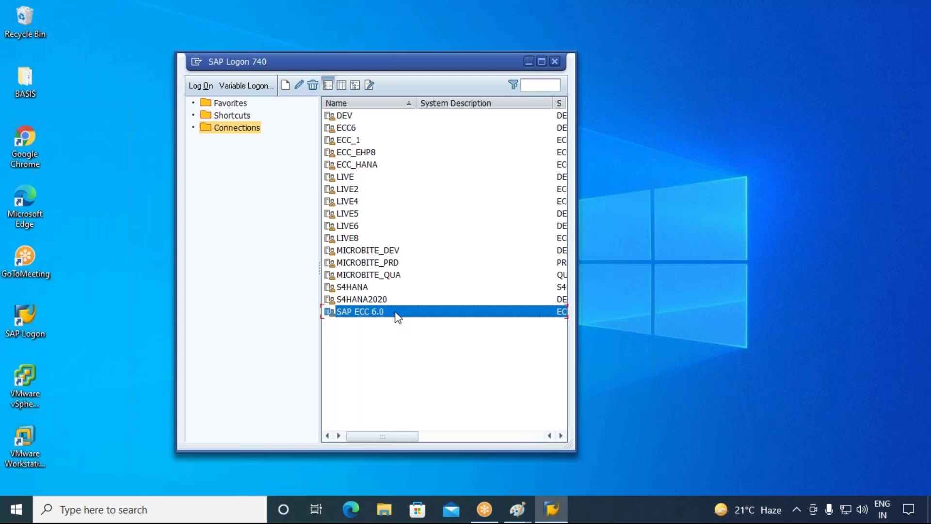
{"action": "double_click", "coordinate": [398, 316]}
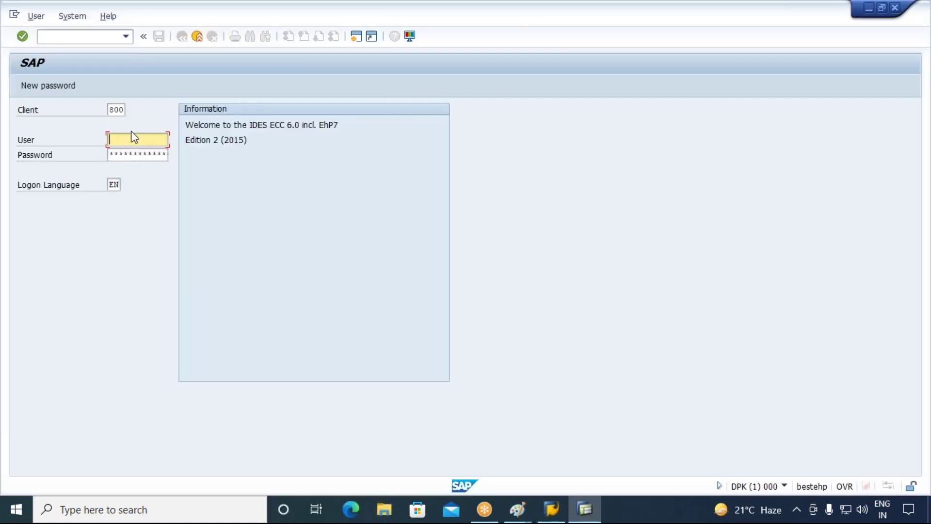
{"action": "type", "text": "2"}
{"action": "key", "text": "Down"}
{"action": "key", "text": "Tab"}
{"action": "type", "text": "******"}
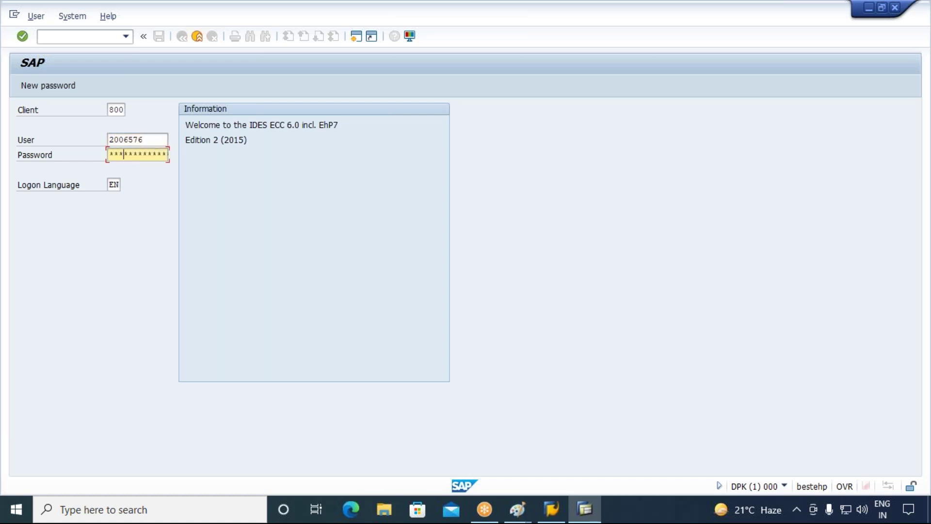
{"action": "key", "text": "Return"}
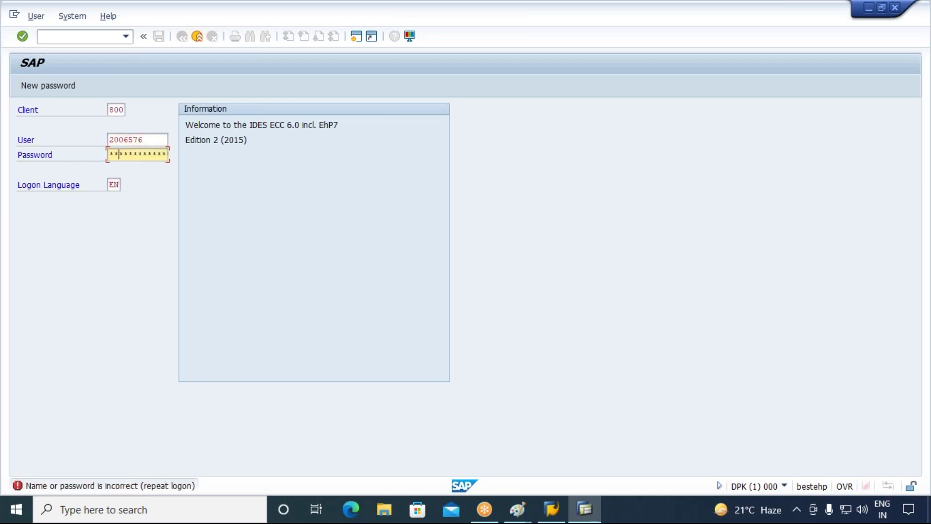
{"action": "key", "text": "Return"}
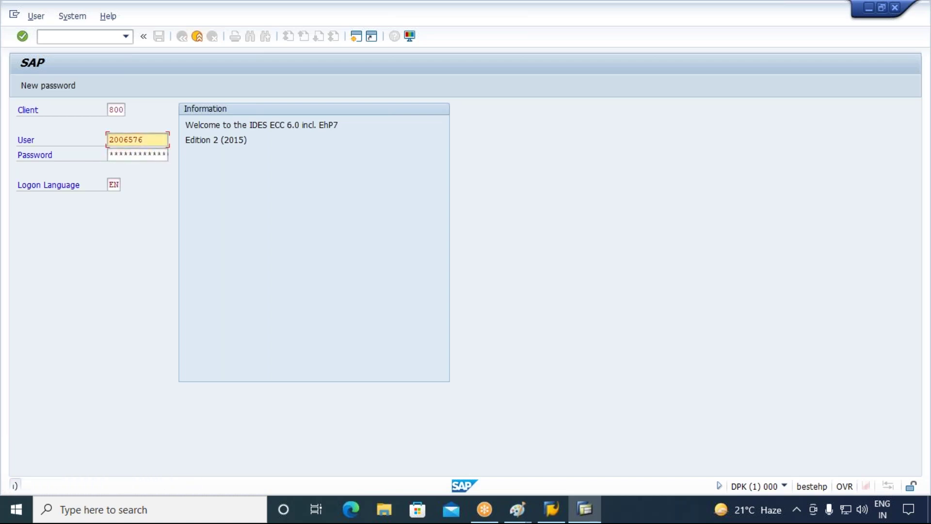
{"action": "type", "text": "******"}
{"action": "key", "text": "Return"}
{"action": "left_click", "coordinate": [380, 302]}
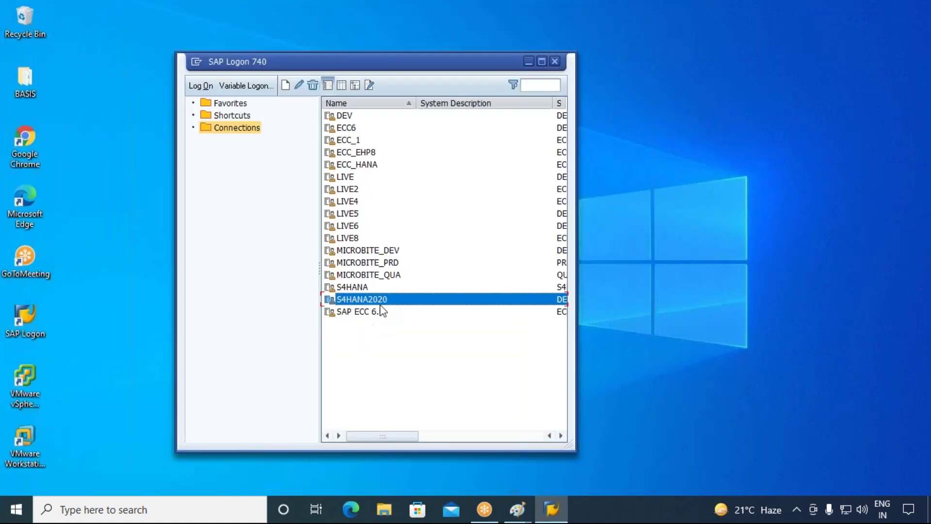
Attempt logon to client 800 with the remembered user ID; after rejection, close the session
{"action": "left_click", "coordinate": [383, 312]}
{"action": "double_click", "coordinate": [383, 313]}
{"action": "type", "text": "2"}
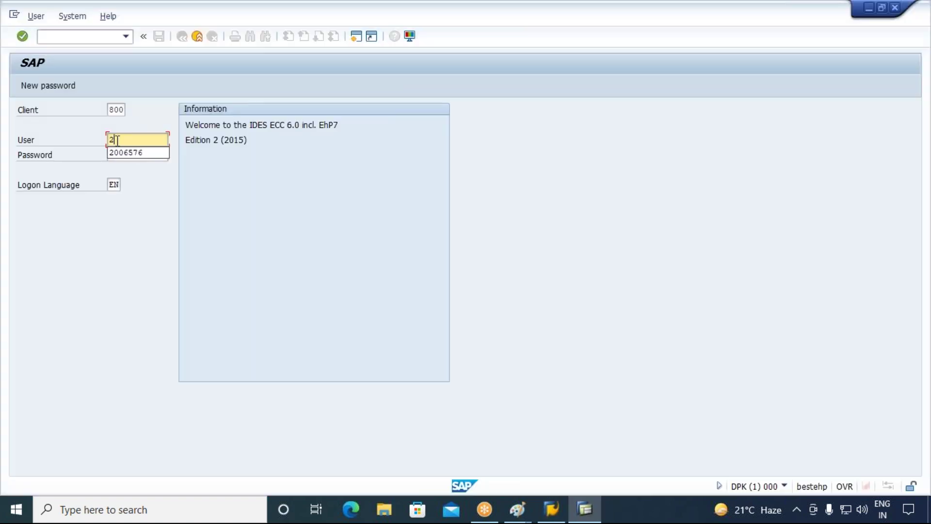
{"action": "key", "text": "Tab"}
{"action": "left_click", "coordinate": [133, 140]}
{"action": "type", "text": "0"}
{"action": "key", "text": "Down"}
{"action": "key", "text": "Return"}
{"action": "key", "text": "Tab"}
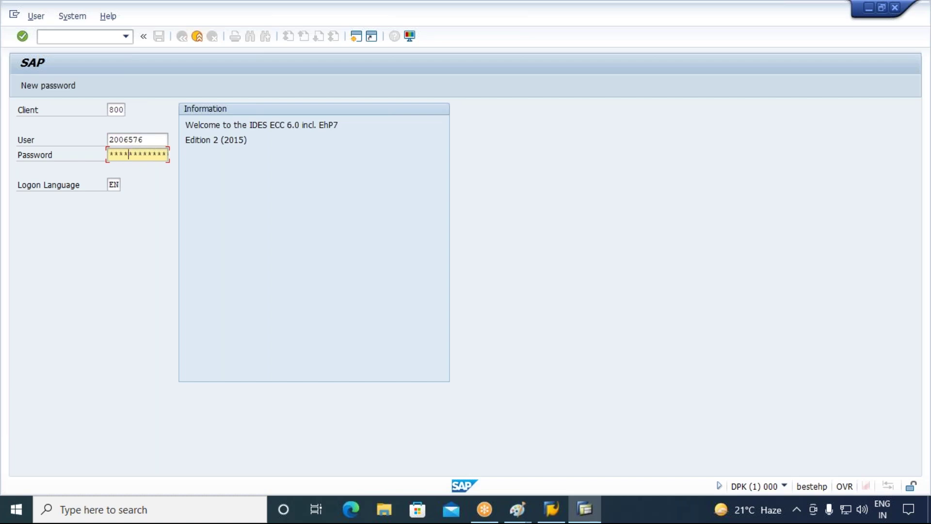
{"action": "key", "text": "Return"}
{"action": "left_click", "coordinate": [130, 155]}
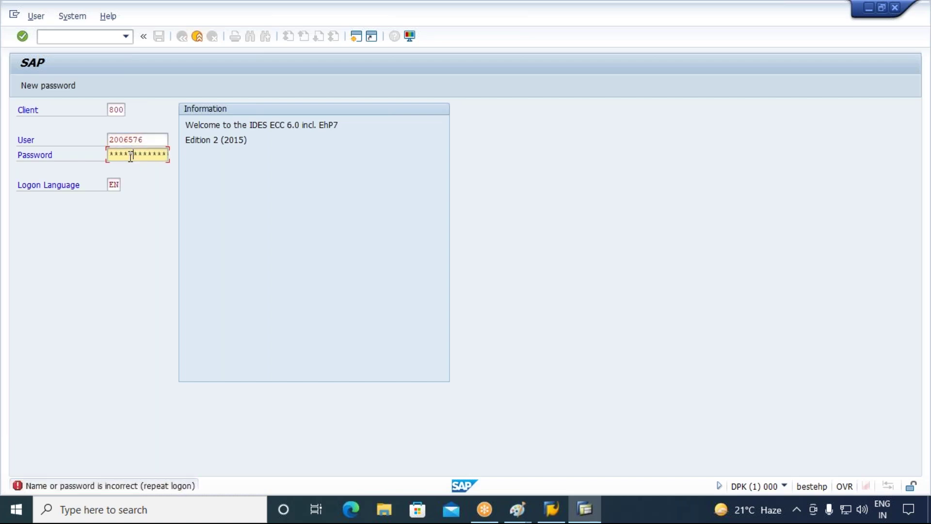
{"action": "key", "text": "Return"}
{"action": "left_click", "coordinate": [119, 154]}
{"action": "key", "text": "Return"}
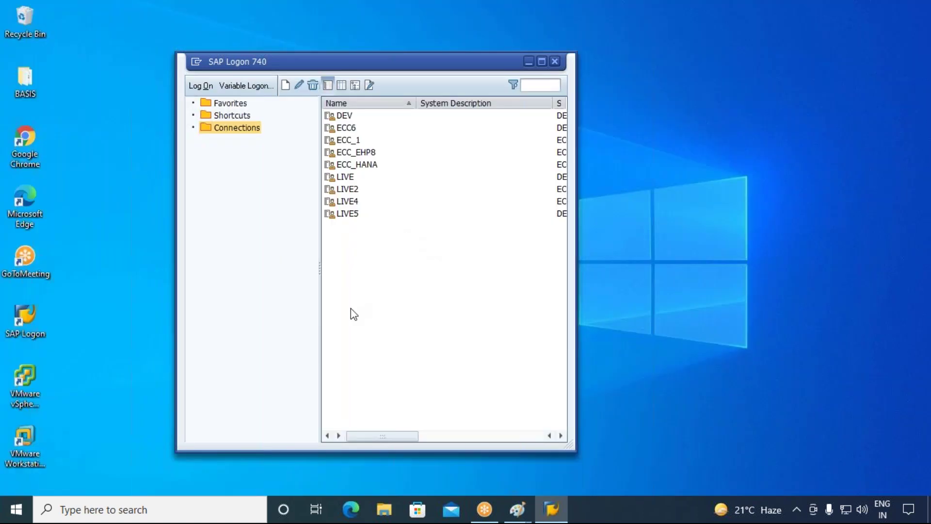
Reopen SAP ECC 6.0 and retry the logon from user history; it fails again
{"action": "left_click", "coordinate": [354, 311]}
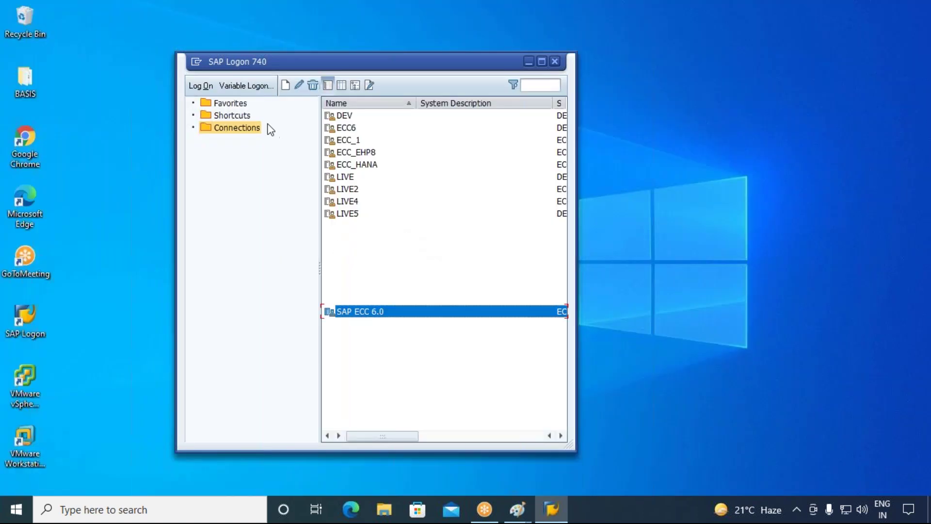
{"action": "double_click", "coordinate": [365, 312]}
{"action": "type", "text": "b"}
{"action": "key", "text": "BackSpace"}
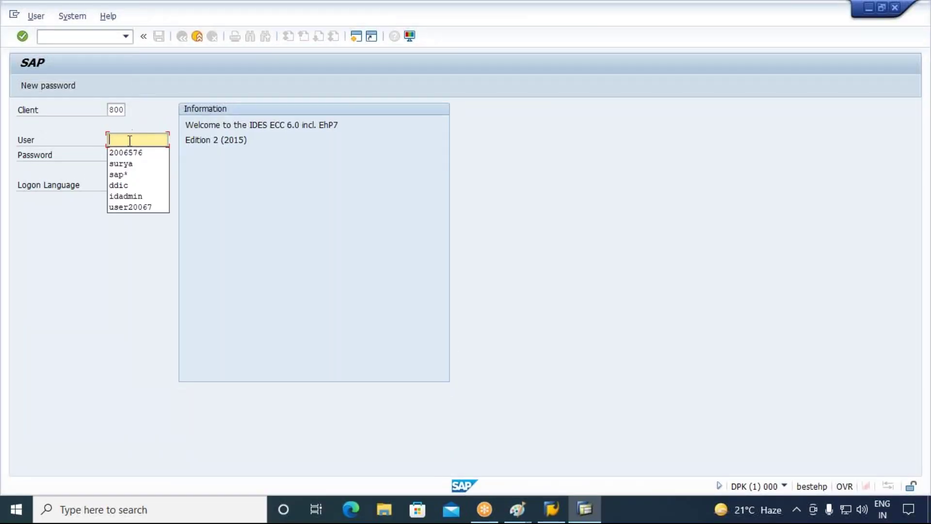
{"action": "left_click", "coordinate": [129, 154]}
{"action": "key", "text": "Tab"}
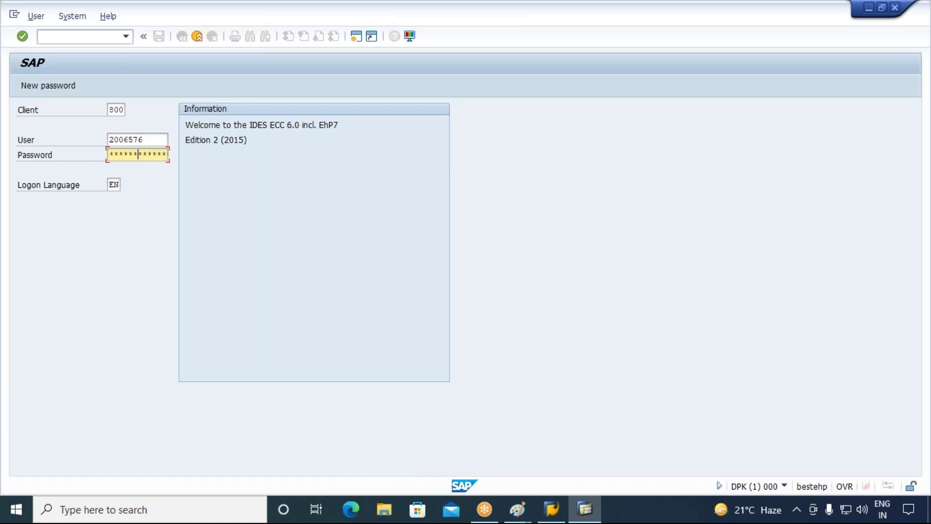
{"action": "key", "text": "Return"}
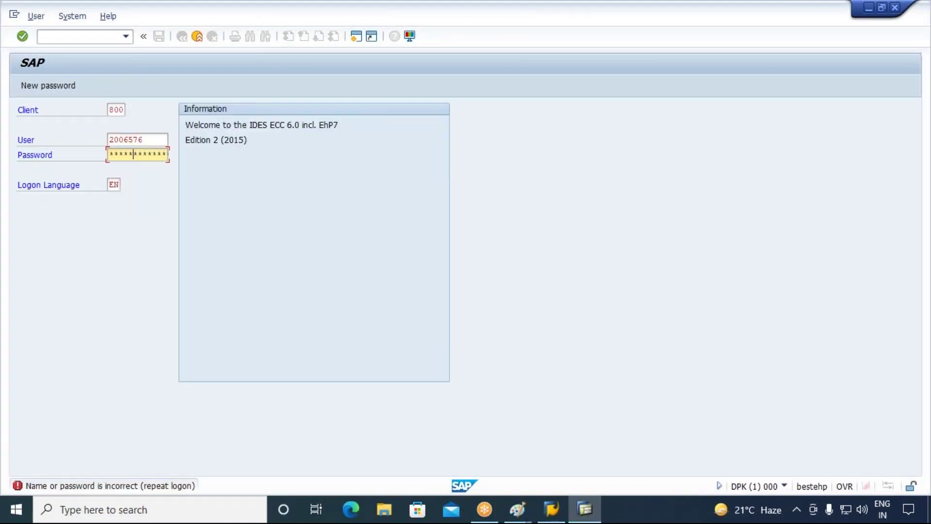
{"action": "key", "text": "Return"}
{"action": "left_click", "coordinate": [140, 138]}
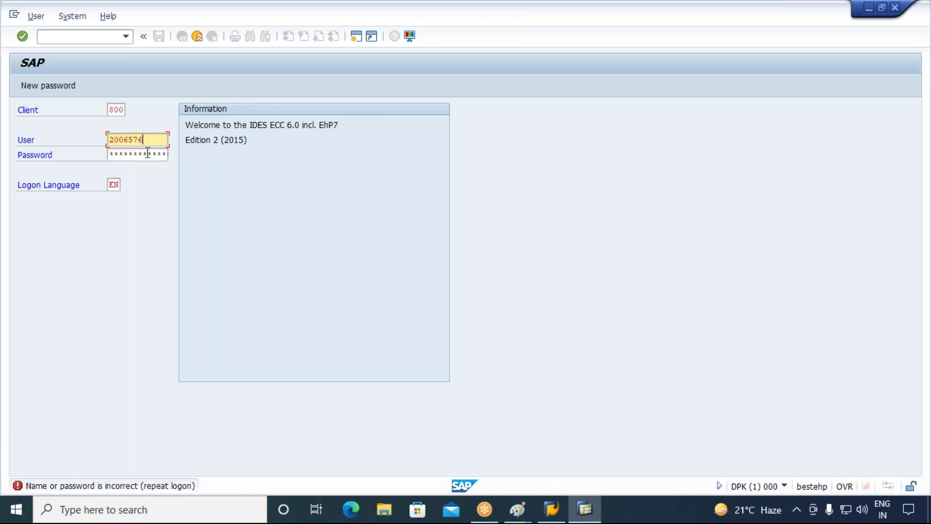
{"action": "left_click", "coordinate": [144, 154]}
{"action": "type", "text": "**"}
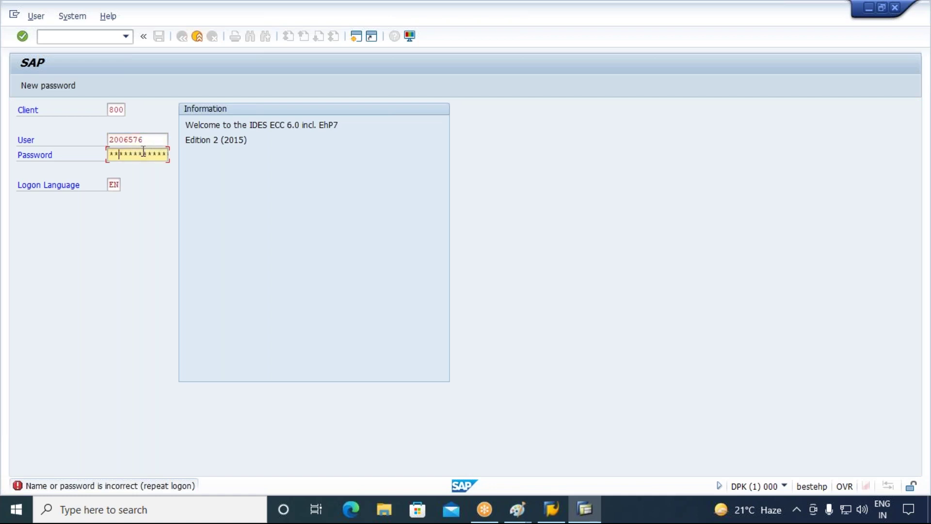
{"action": "key", "text": "Return"}
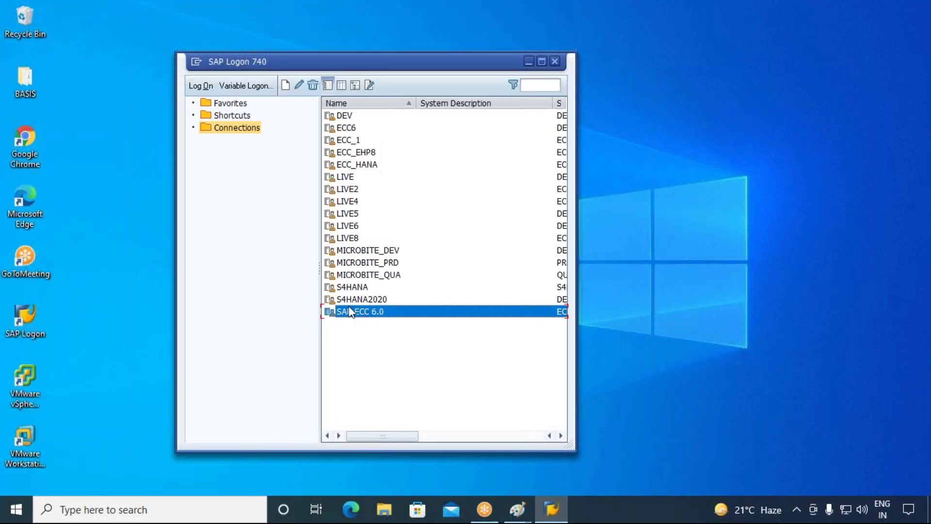
Make a third logon attempt with the remembered user ID and close the failed session
{"action": "double_click", "coordinate": [352, 311]}
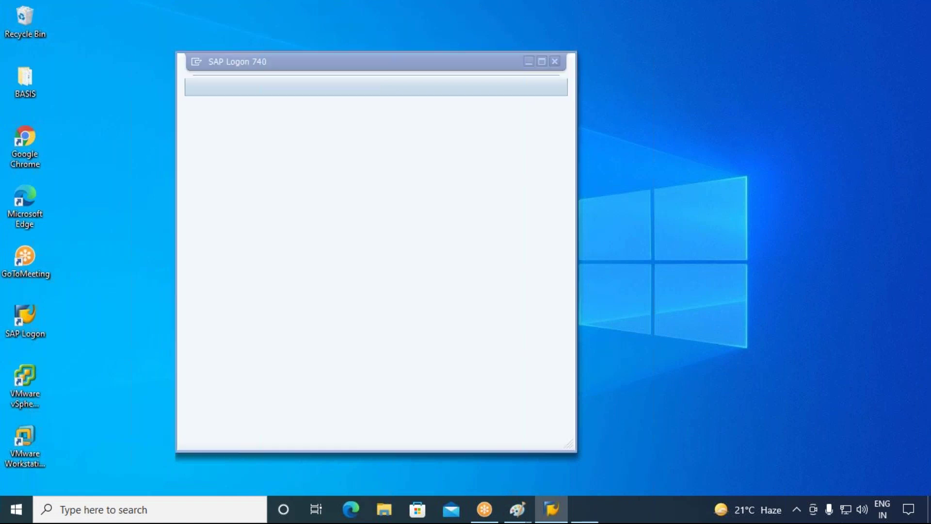
{"action": "type", "text": "2"}
{"action": "key", "text": "Tab"}
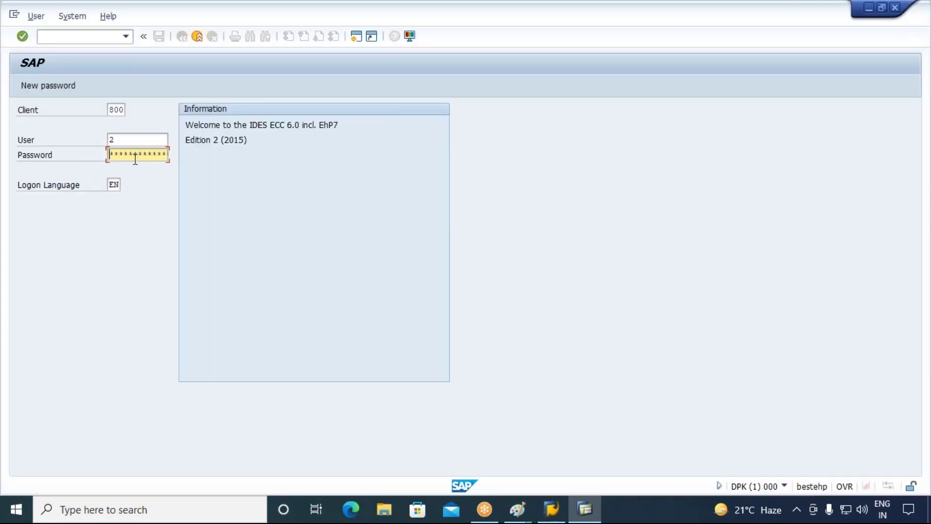
{"action": "left_click", "coordinate": [130, 143]}
{"action": "type", "text": "0"}
{"action": "left_click", "coordinate": [130, 154]}
{"action": "key", "text": "Tab"}
{"action": "key", "text": "Return"}
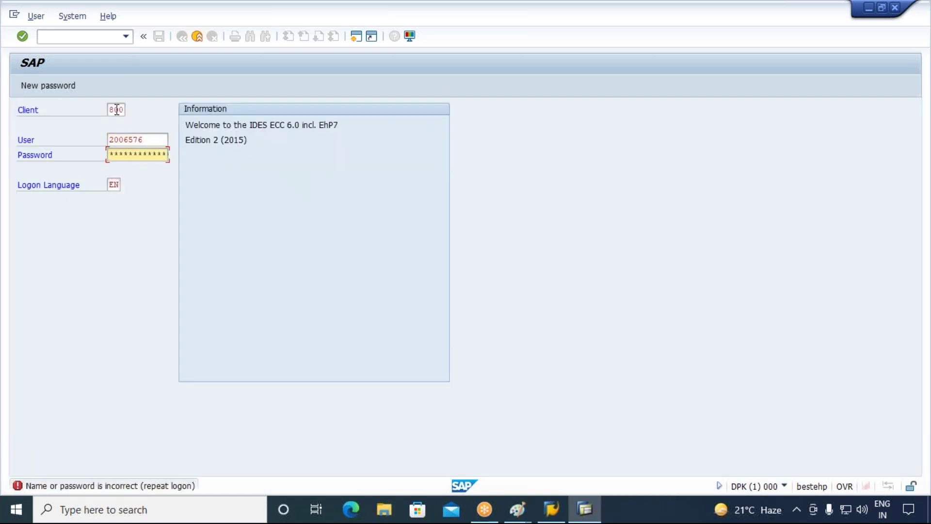
{"action": "left_click", "coordinate": [140, 154]}
{"action": "key", "text": "Return"}
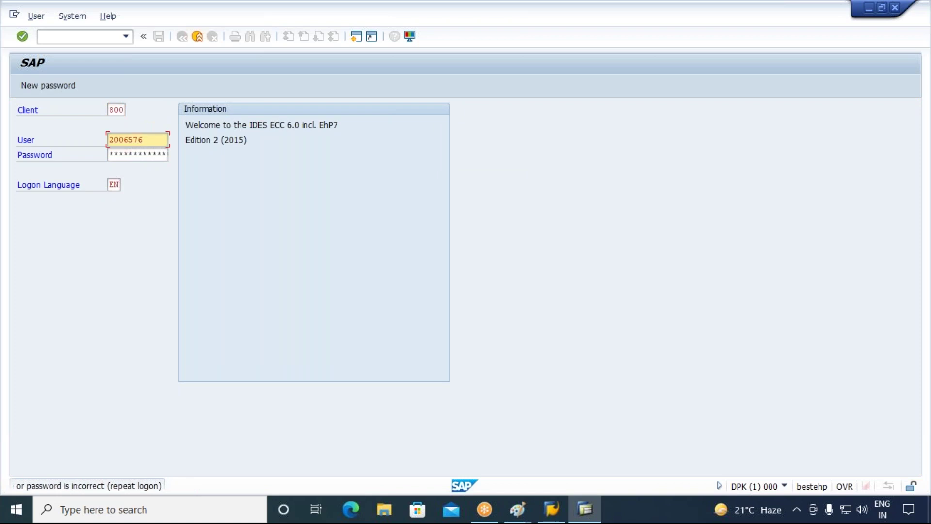
{"action": "key", "text": "Return"}
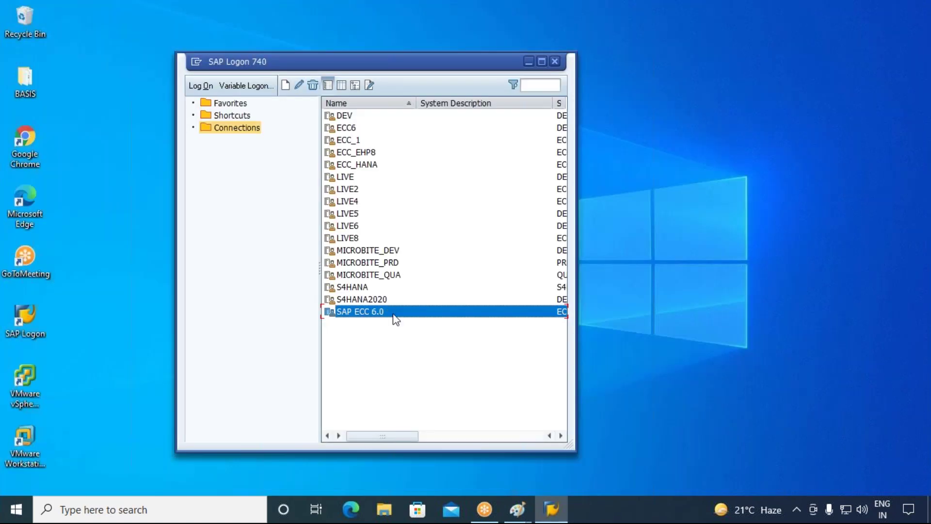
Reopen SAP ECC 6.0 and resubmit the logon with a retyped password
{"action": "double_click", "coordinate": [394, 315]}
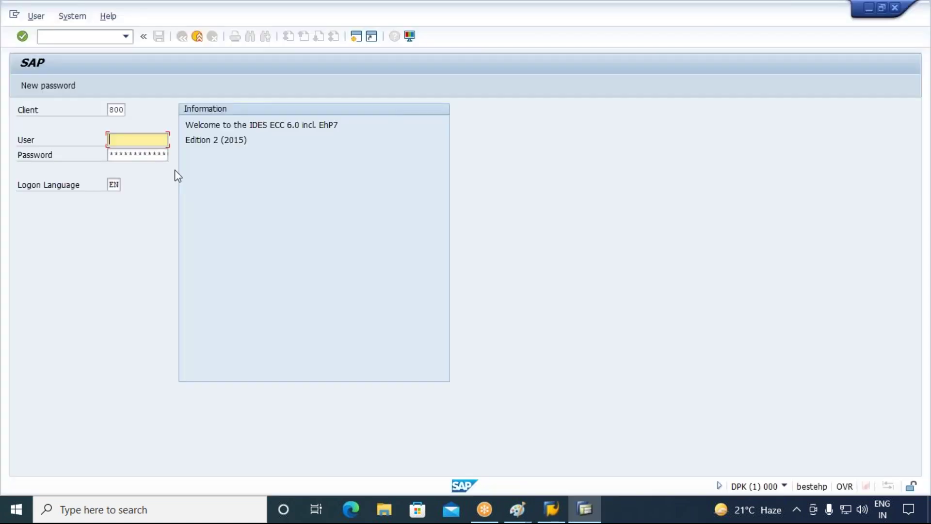
{"action": "type", "text": "2"}
{"action": "left_click", "coordinate": [143, 153]}
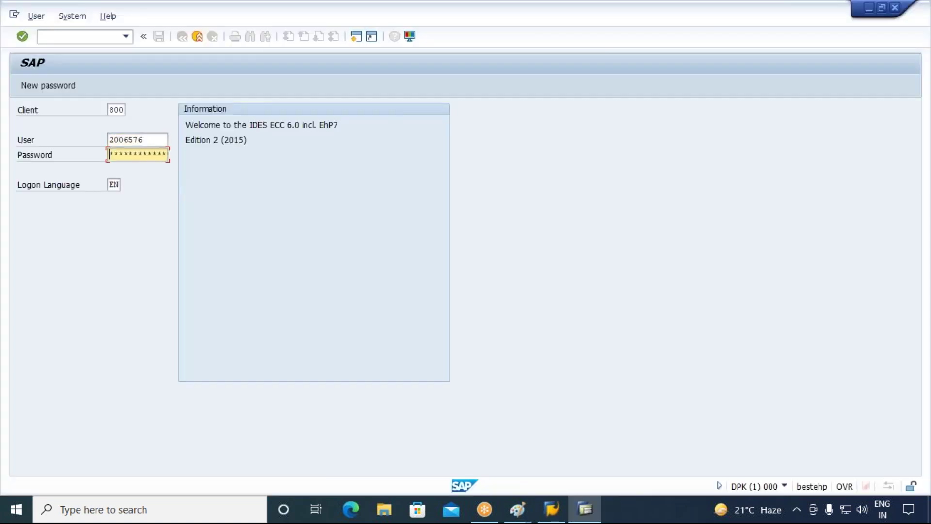
{"action": "key", "text": "Return"}
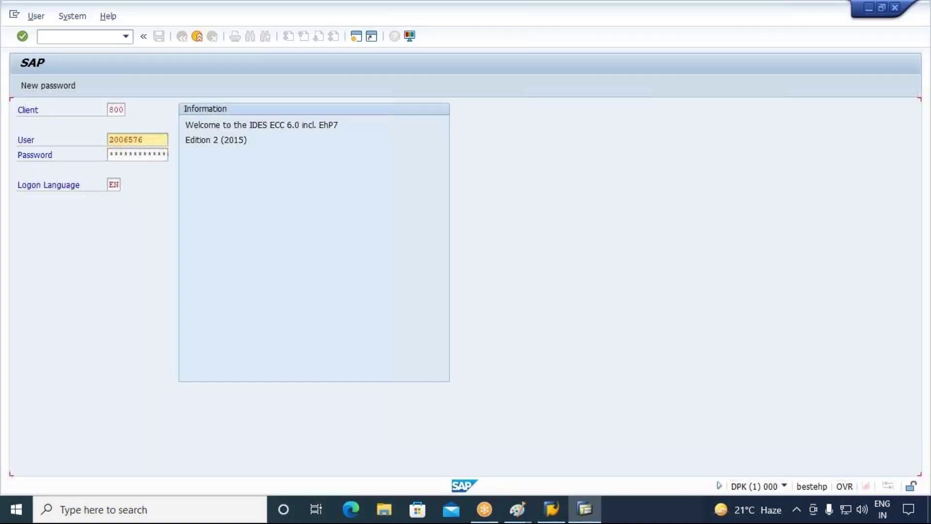
{"action": "key", "text": "Return"}
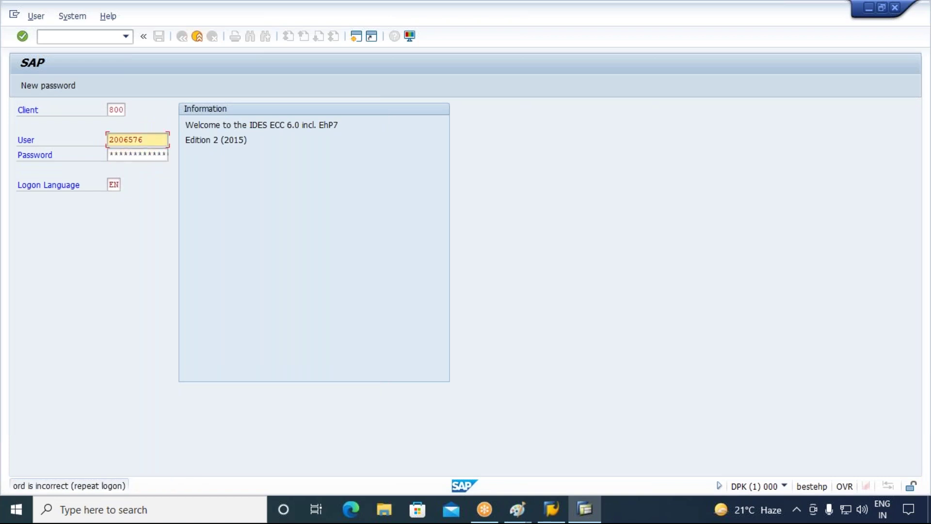
{"action": "type", "text": "****"}
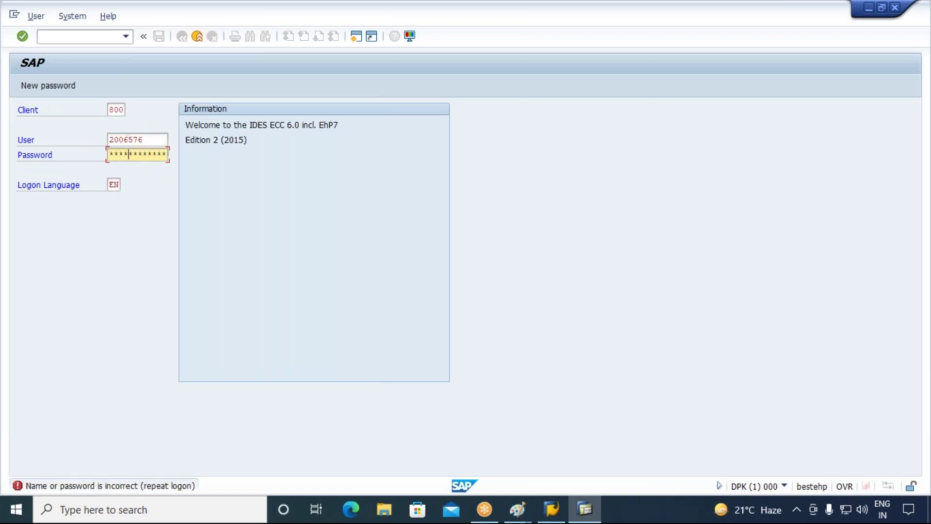
{"action": "key", "text": "Return"}
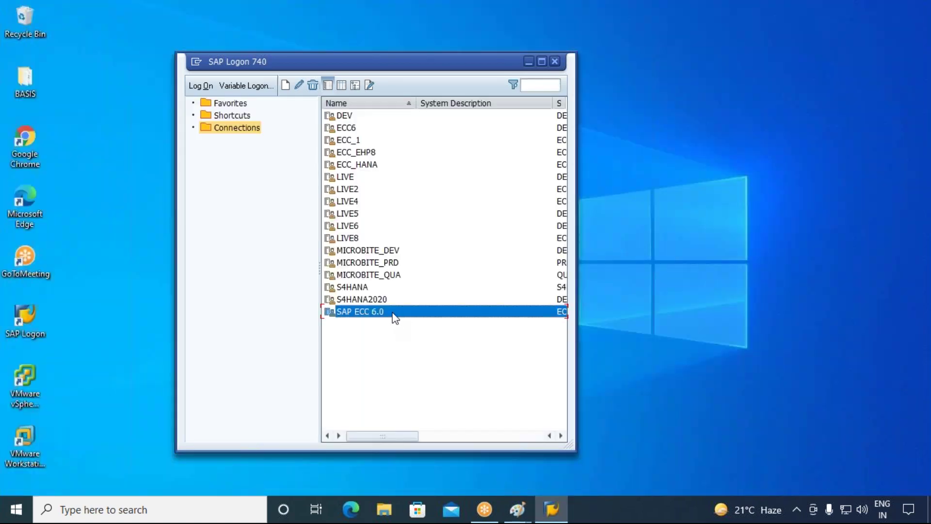
Log on as the suggested new user with a password; after rejection, return to SAP Logon
{"action": "double_click", "coordinate": [395, 313]}
{"action": "type", "text": "2"}
{"action": "left_click", "coordinate": [127, 153]}
{"action": "key", "text": "Tab"}
{"action": "type", "text": "*******"}
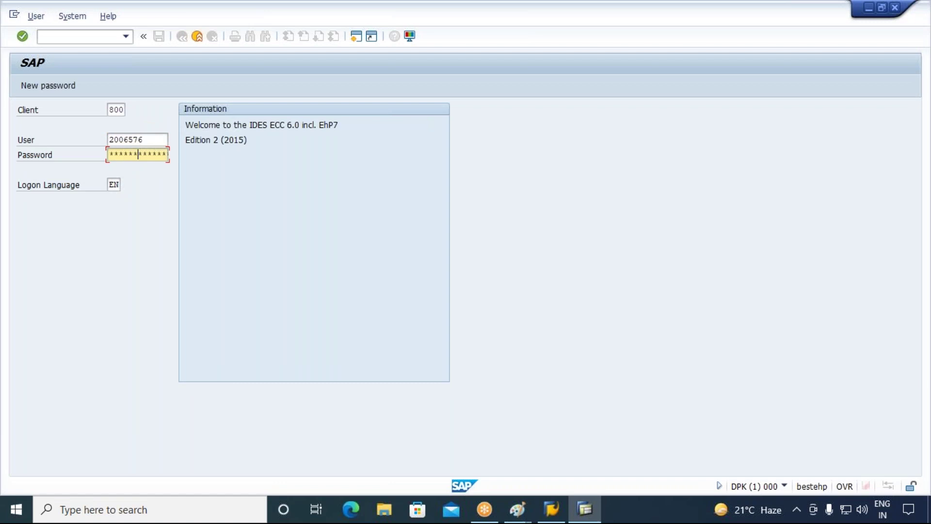
{"action": "key", "text": "Return"}
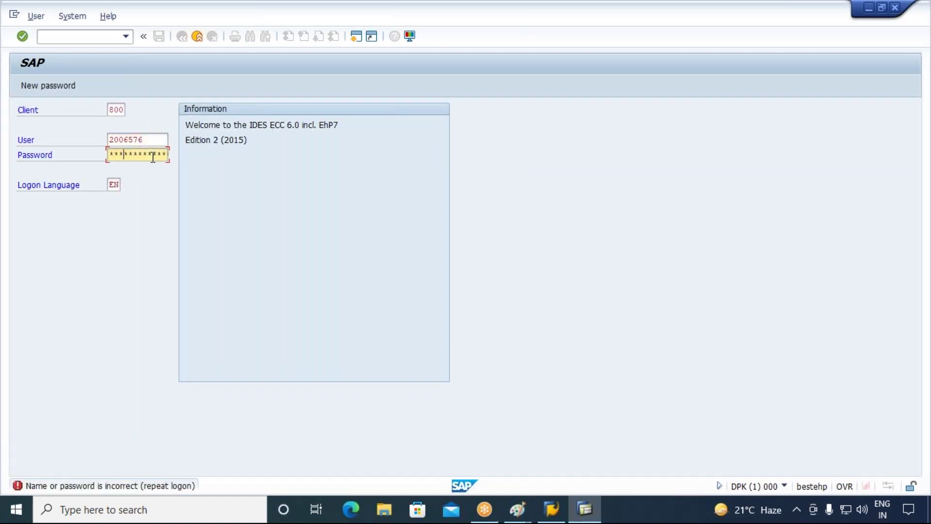
{"action": "key", "text": "shift+Tab"}
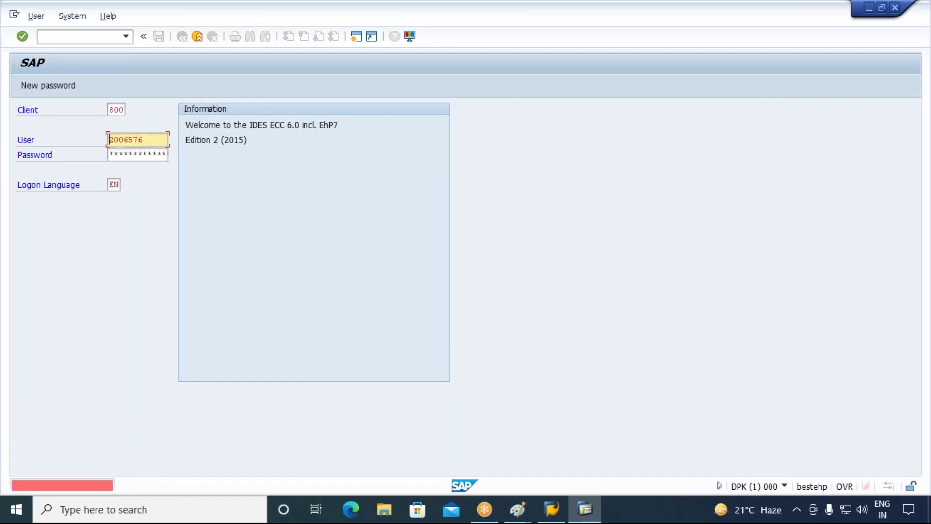
{"action": "left_click", "coordinate": [151, 154]}
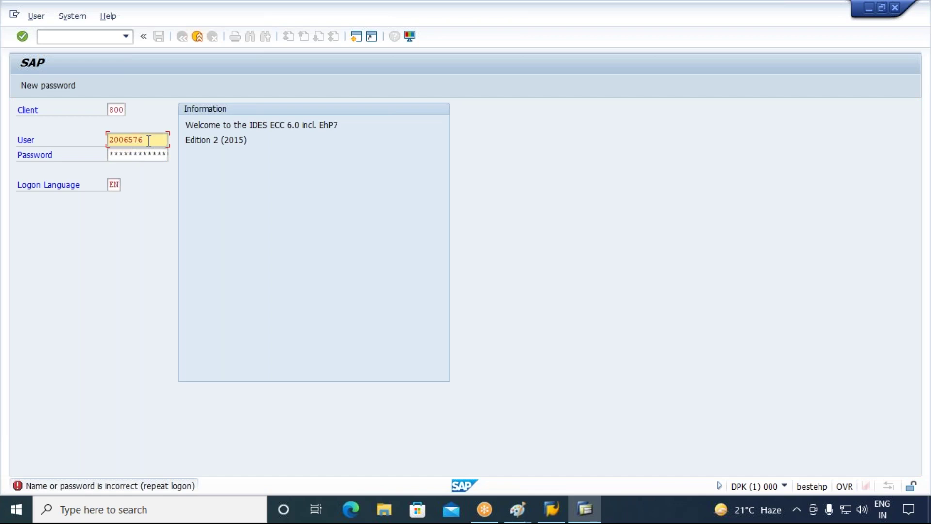
{"action": "left_click", "coordinate": [149, 141]}
{"action": "key", "text": "Tab"}
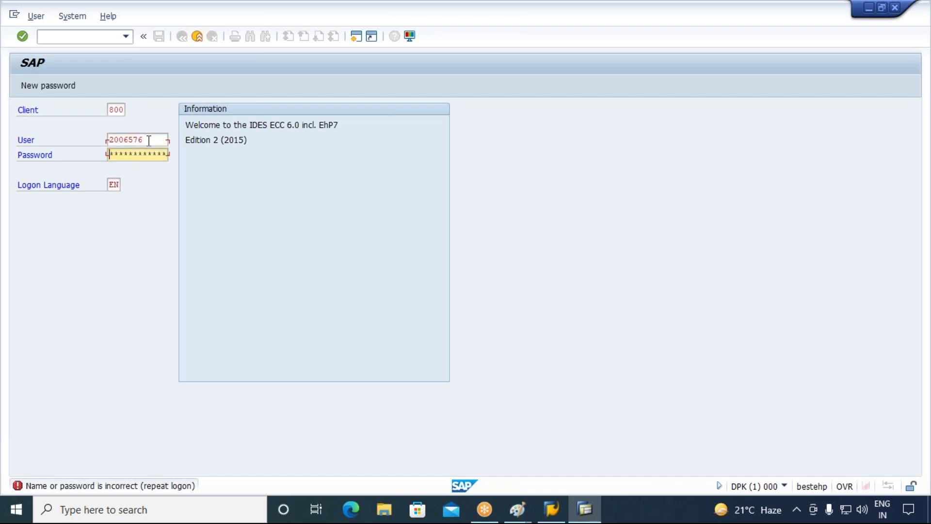
{"action": "key", "text": "Return"}
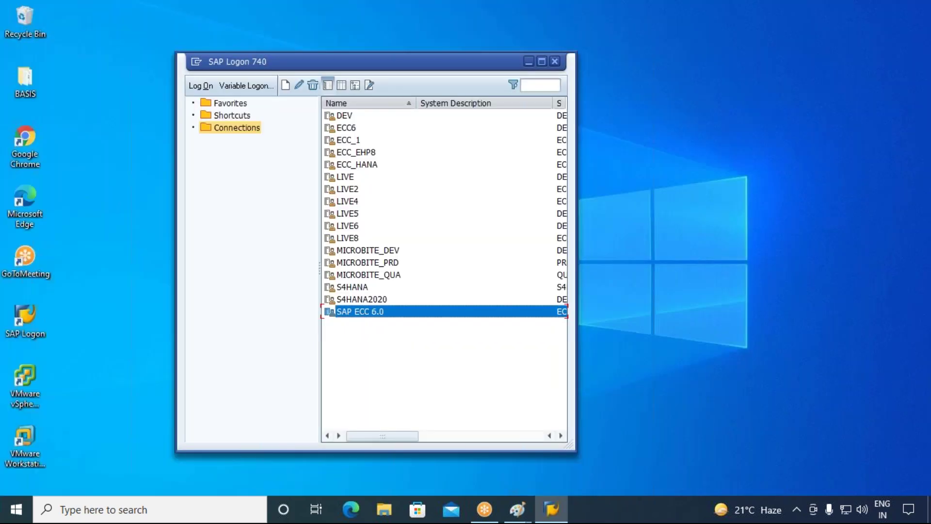
Open a new SAP ECC 6.0 session, retry the typed user's logon, and bring up SAP Logon
{"action": "double_click", "coordinate": [405, 313]}
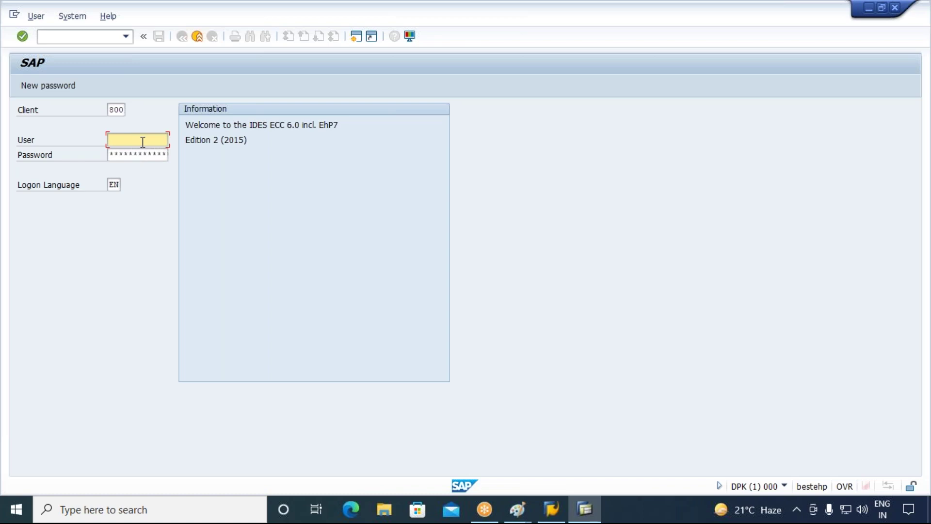
{"action": "type", "text": "2006576"}
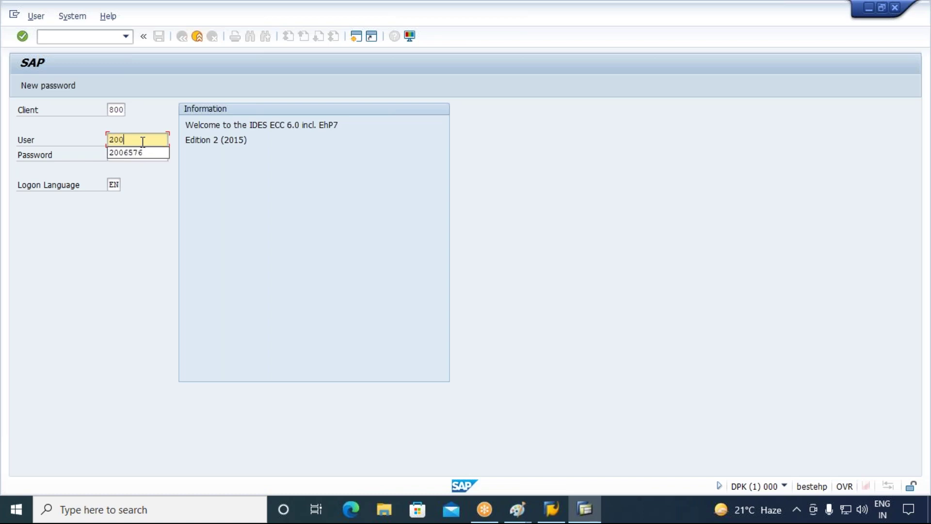
{"action": "key", "text": "Tab"}
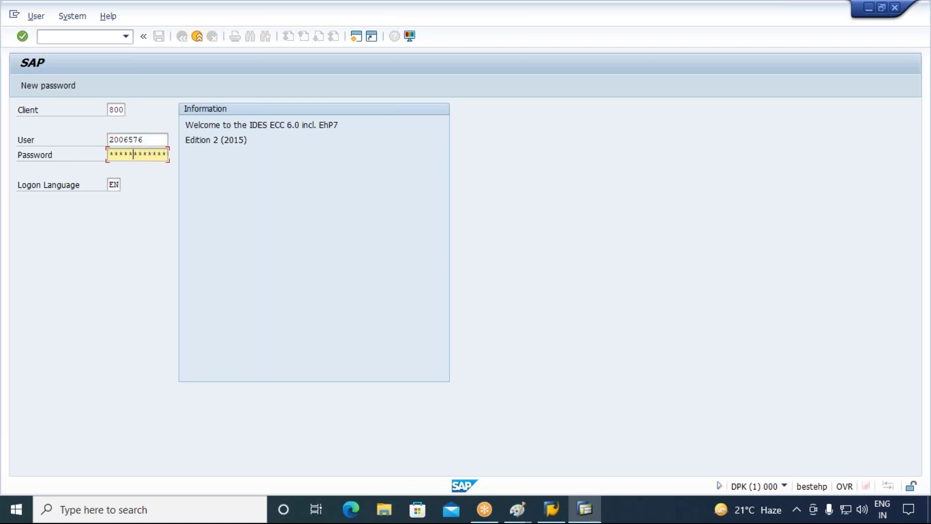
{"action": "key", "text": "Return"}
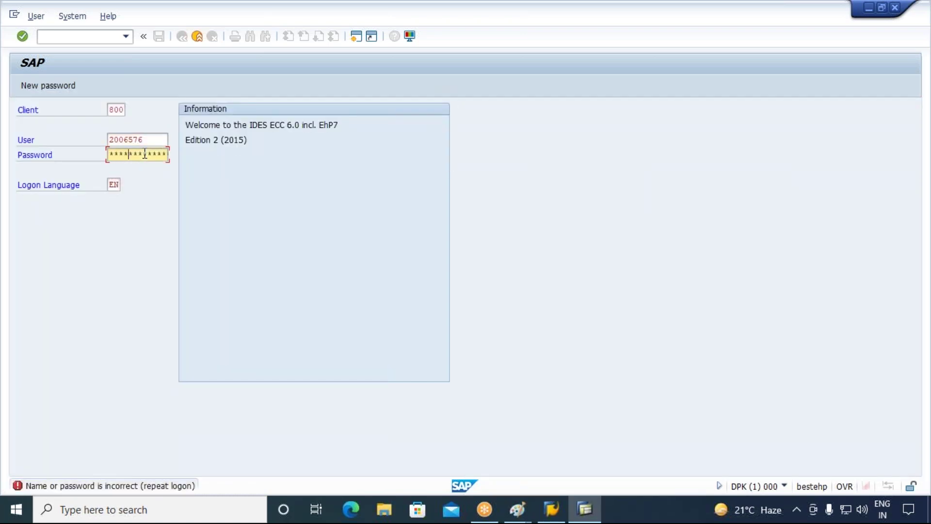
{"action": "key", "text": "Return"}
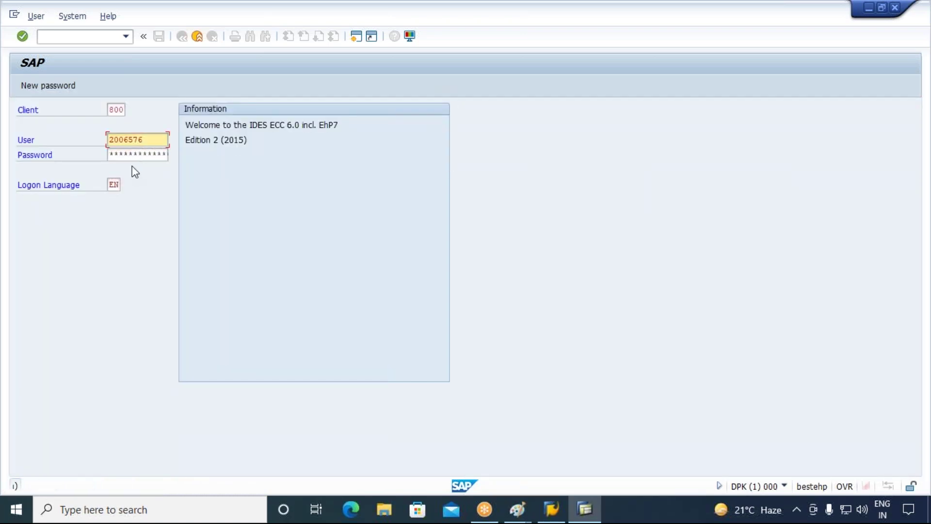
{"action": "left_click", "coordinate": [133, 158]}
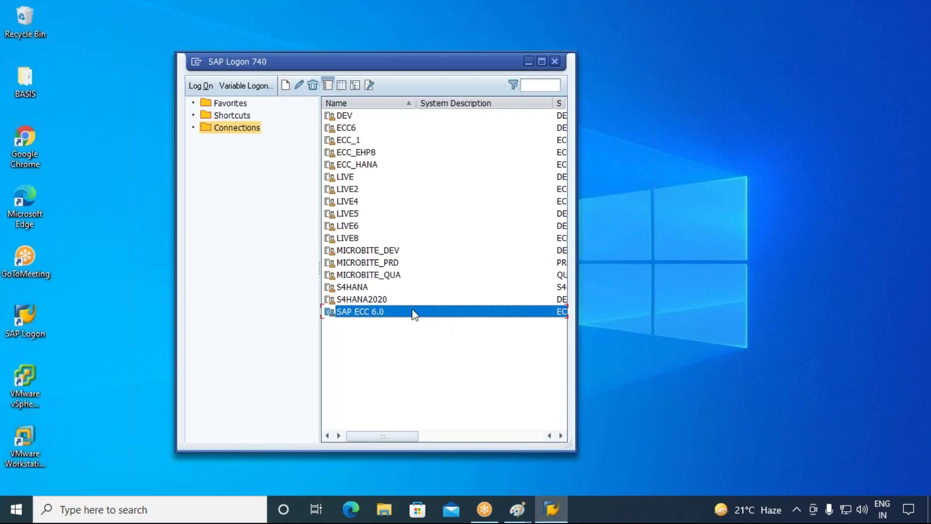
{"action": "double_click", "coordinate": [415, 313]}
{"action": "type", "text": "2"}
{"action": "left_click", "coordinate": [197, 37]}
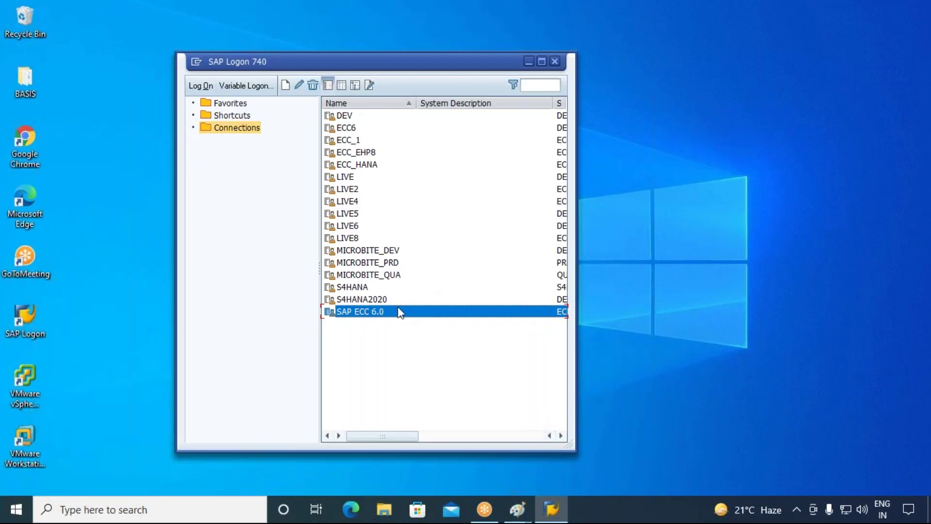
Try connecting to the LIVE8 and LIVE6 systems, dismissing the connection errors
{"action": "left_click", "coordinate": [390, 300]}
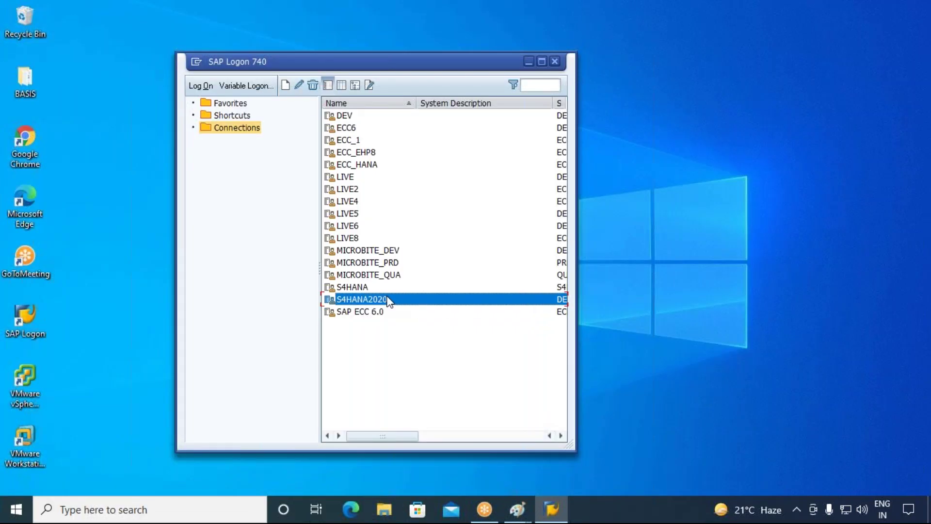
{"action": "left_click", "coordinate": [358, 239]}
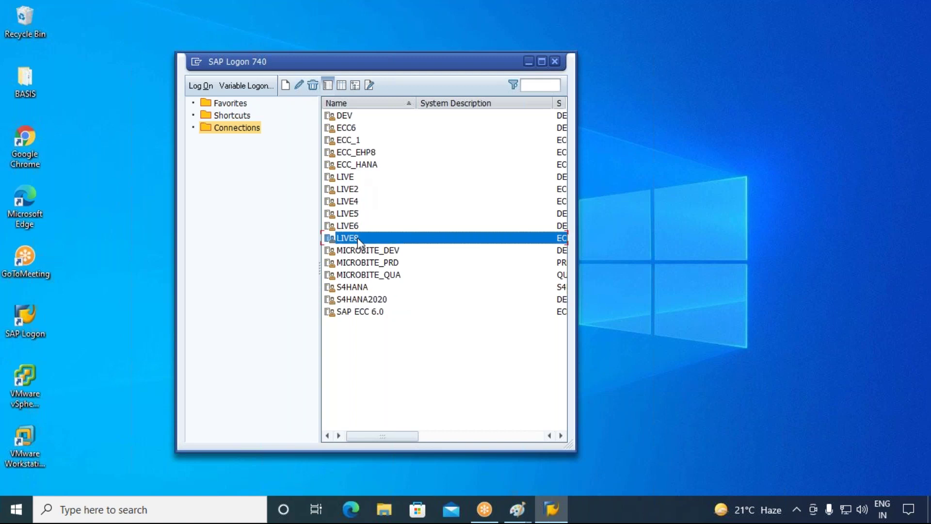
{"action": "double_click", "coordinate": [357, 237]}
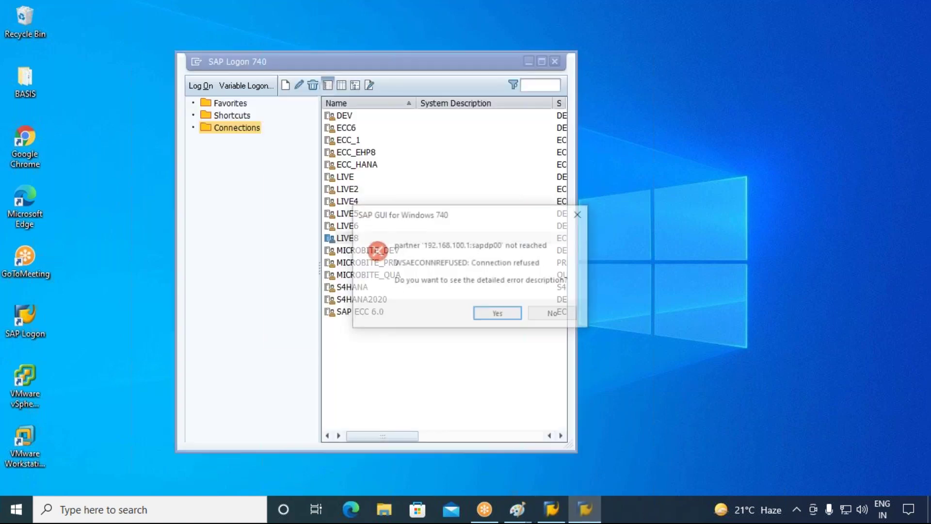
{"action": "left_click", "coordinate": [536, 314]}
{"action": "key", "text": "Up"}
{"action": "key", "text": "Up"}
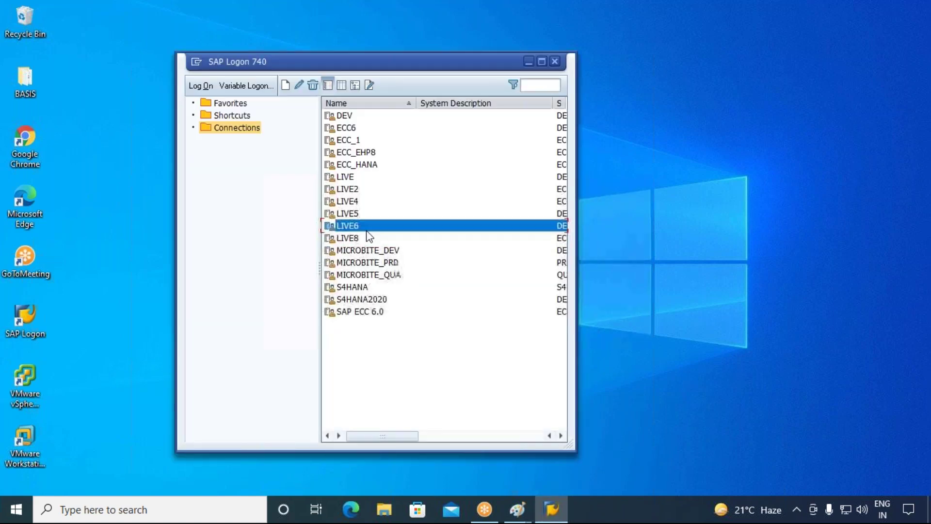
{"action": "key", "text": "Return"}
{"action": "left_click", "coordinate": [549, 316]}
Log on to SAP ECC 6.0 client 800 with a different user account
{"action": "left_click", "coordinate": [373, 316]}
{"action": "key", "text": "Return"}
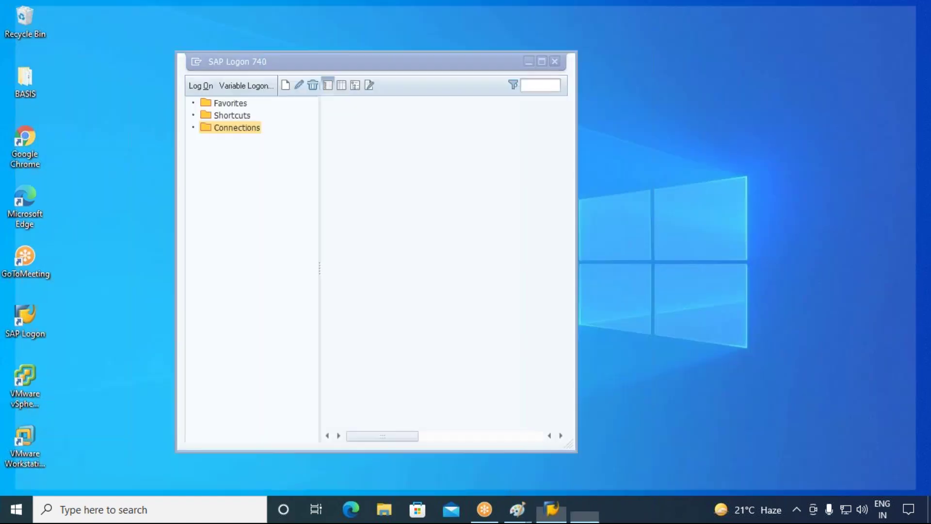
{"action": "type", "text": "surya"}
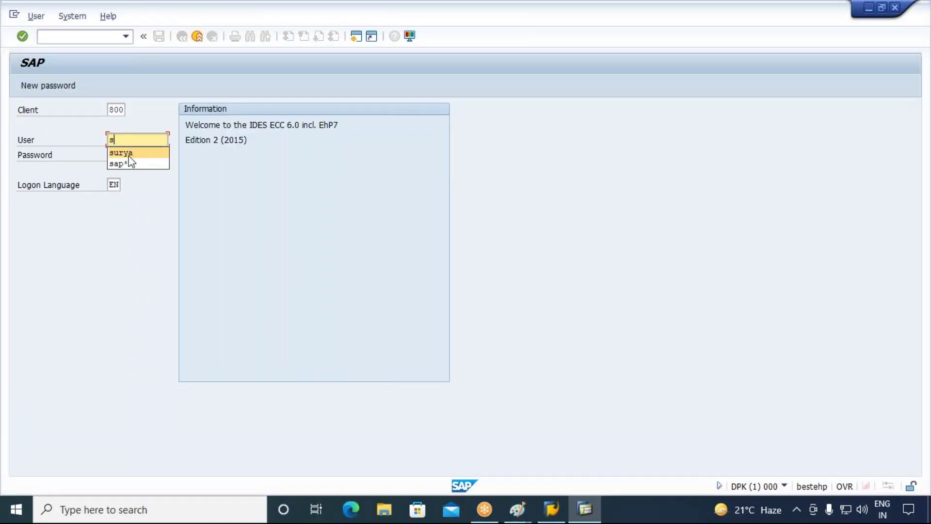
{"action": "key", "text": "Tab"}
{"action": "type", "text": "********"}
{"action": "key", "text": "Return"}
Open SU01 and enter sap* as the user
{"action": "type", "text": "su01"}
{"action": "key", "text": "Return"}
{"action": "type", "text": "sap*"}
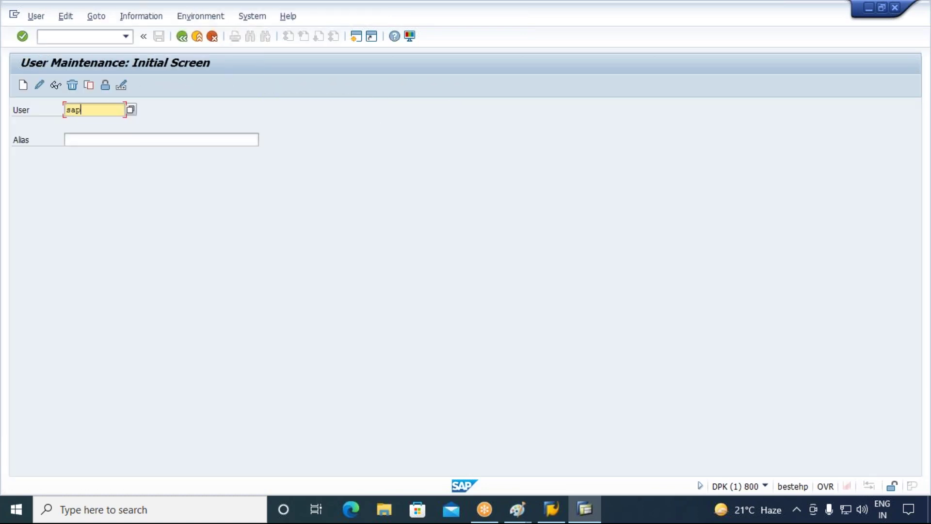
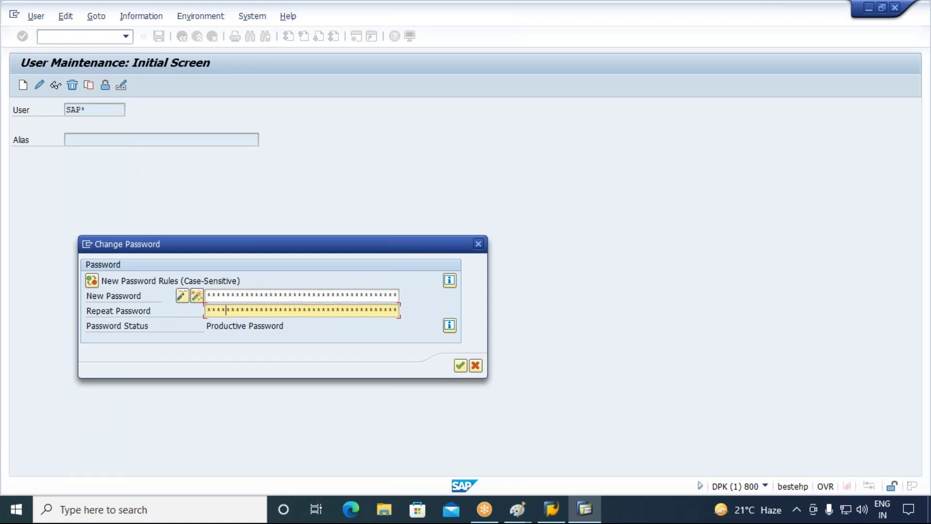
Confirm the new SAP* password, then reopen SU01 for SAP* from the recent transactions
{"action": "left_click", "coordinate": [461, 365]}
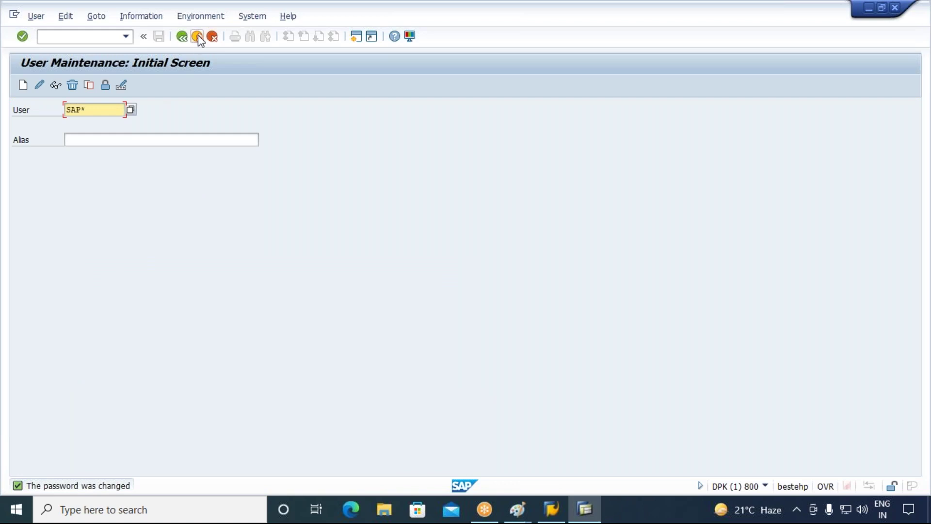
{"action": "left_click", "coordinate": [197, 37]}
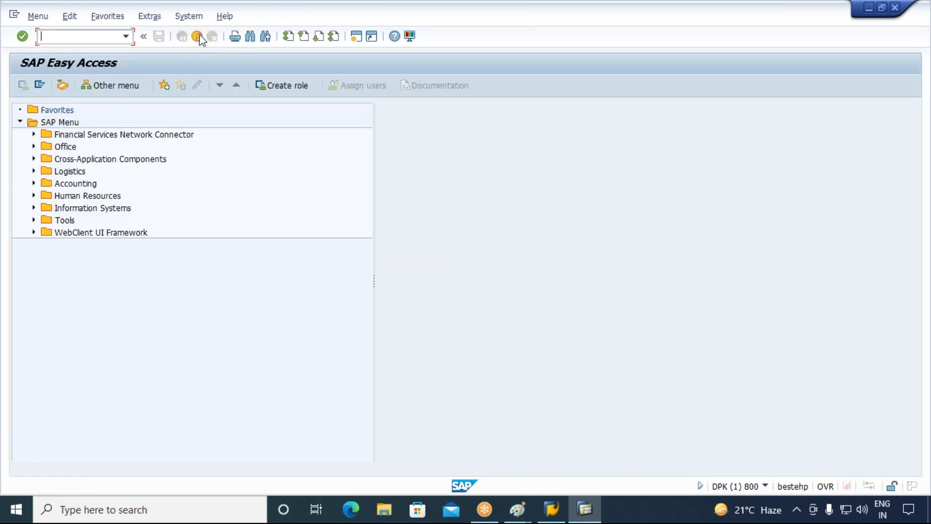
{"action": "left_click", "coordinate": [125, 36]}
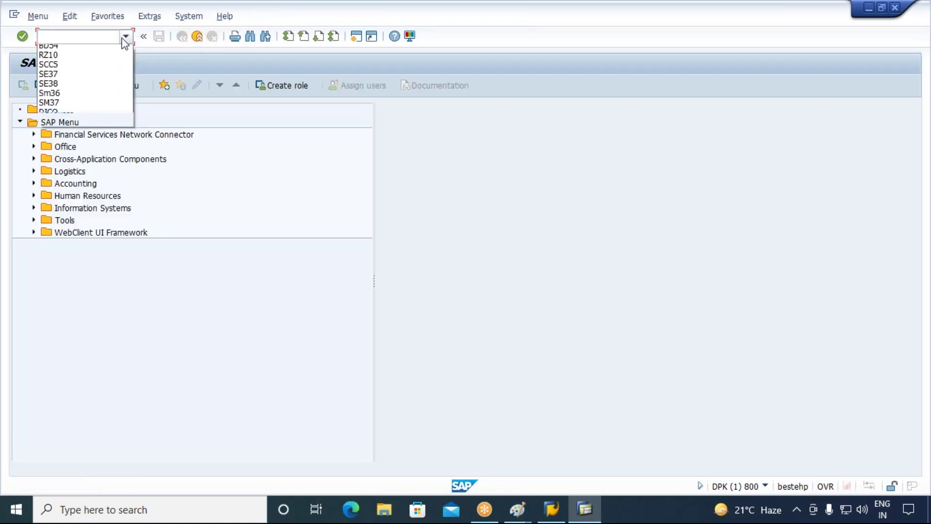
{"action": "left_click", "coordinate": [87, 52]}
{"action": "key", "text": "Return"}
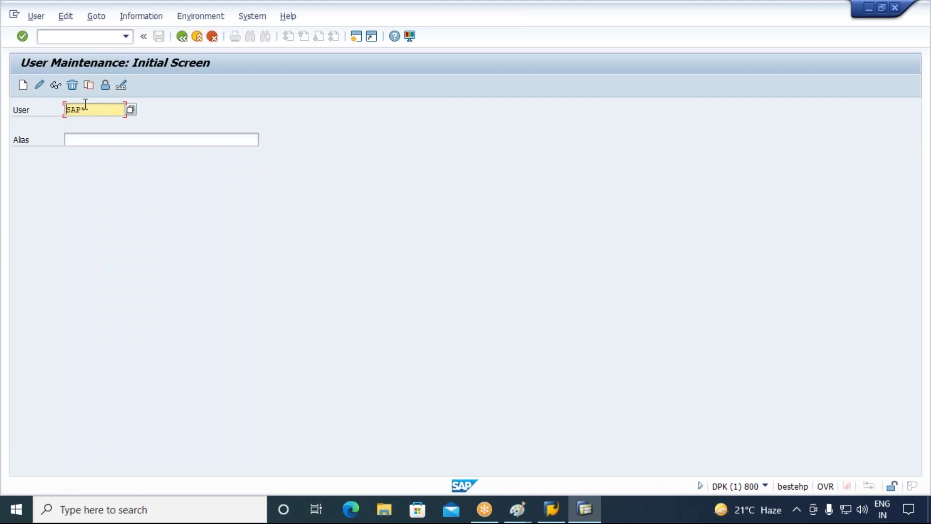
Check that SAP* is not locked, leave user maintenance, and minimize the session window
{"action": "left_click", "coordinate": [105, 85]}
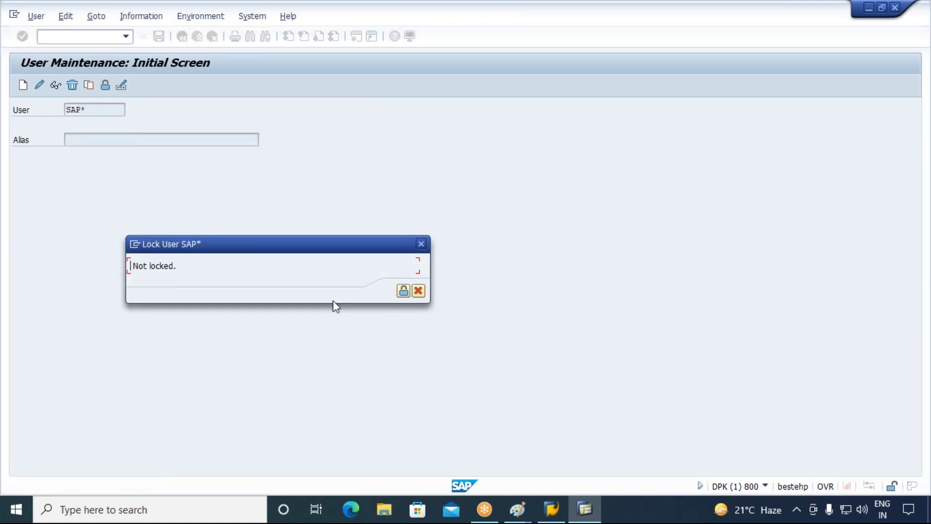
{"action": "left_click", "coordinate": [418, 291]}
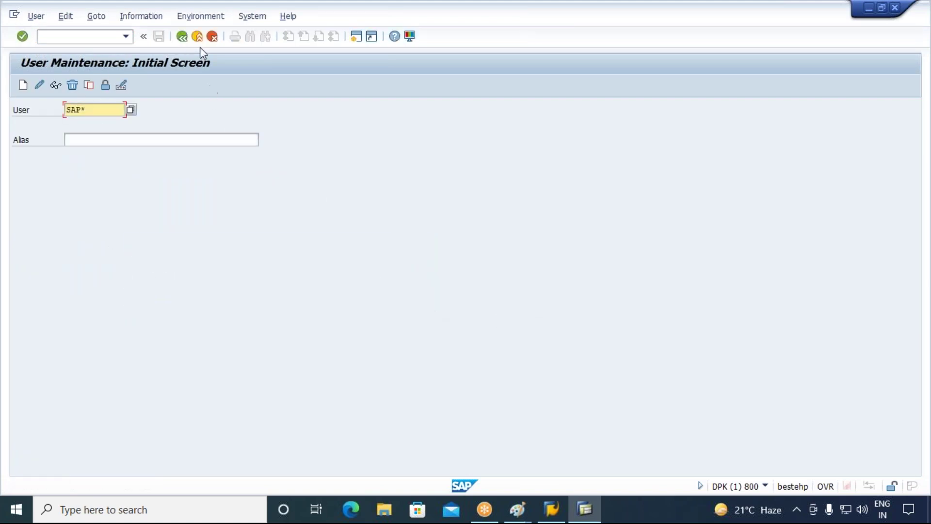
{"action": "left_click", "coordinate": [196, 38]}
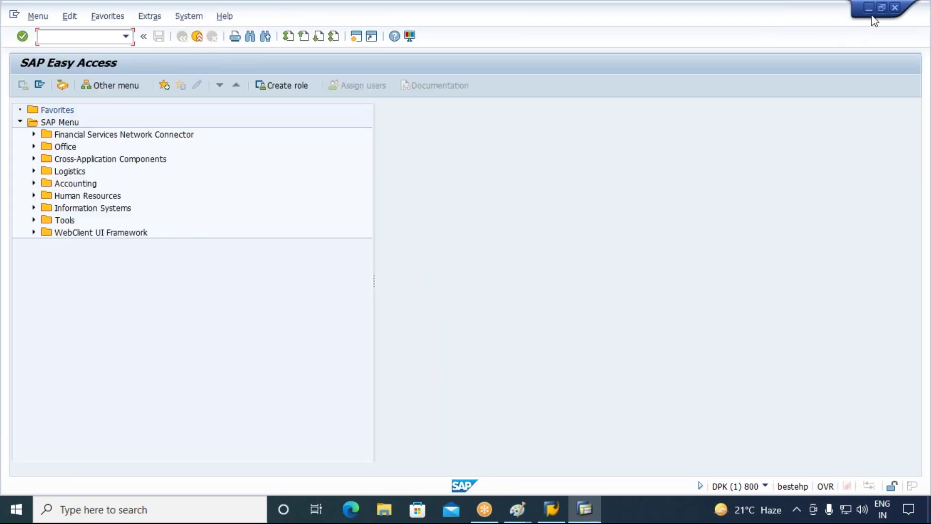
{"action": "left_click", "coordinate": [870, 10]}
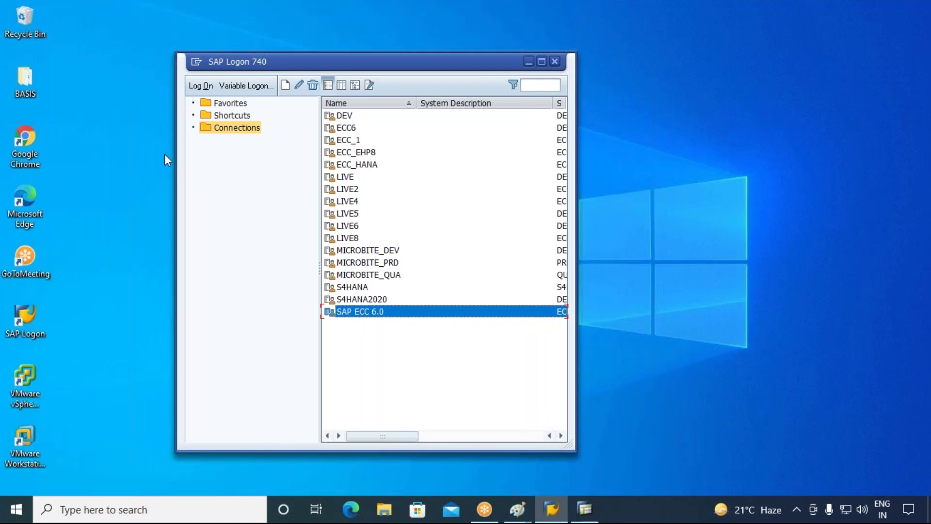
Open the SAP ECC 6.0 logon screen and enter user SAP* for client 800
{"action": "double_click", "coordinate": [415, 312]}
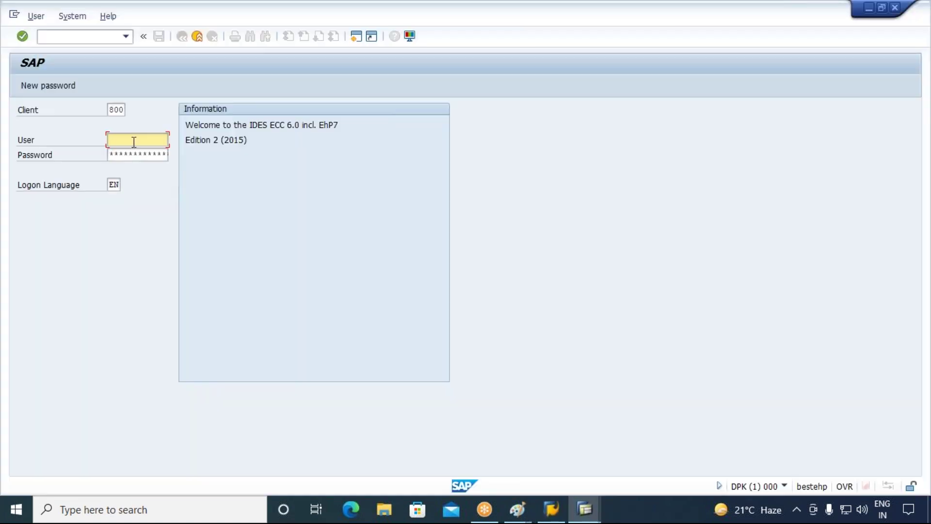
{"action": "type", "text": "sap*"}
{"action": "key", "text": "Tab"}
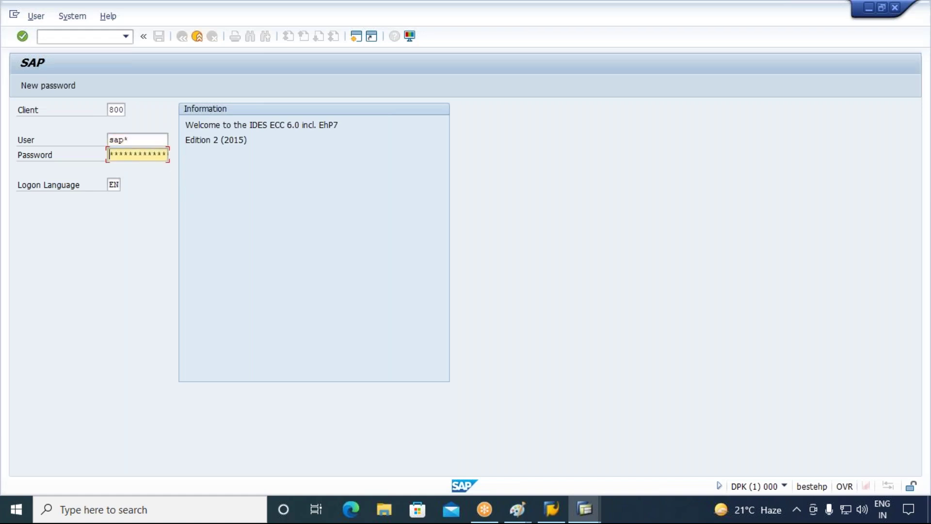
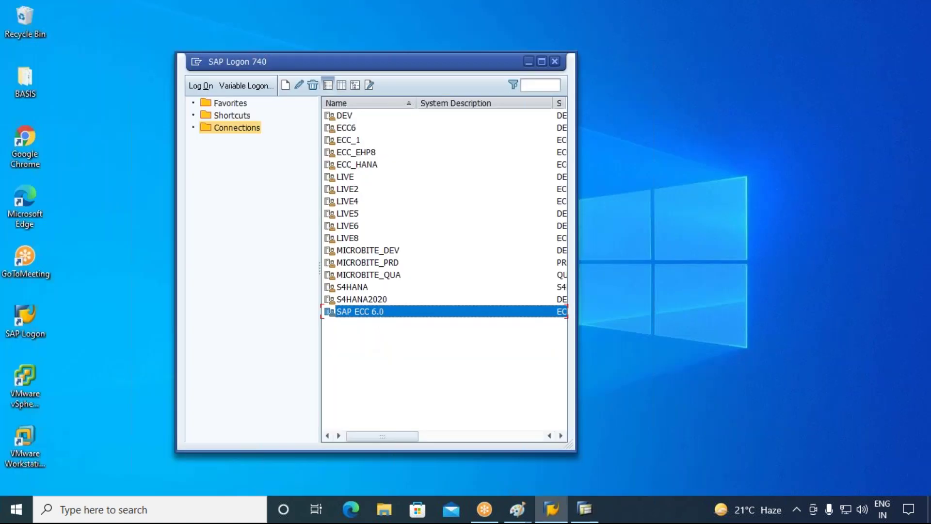
Reopen the SAP ECC 6.0 logon screen and begin entering user SAP* for client 800
{"action": "key", "text": "Return"}
{"action": "type", "text": "s"}
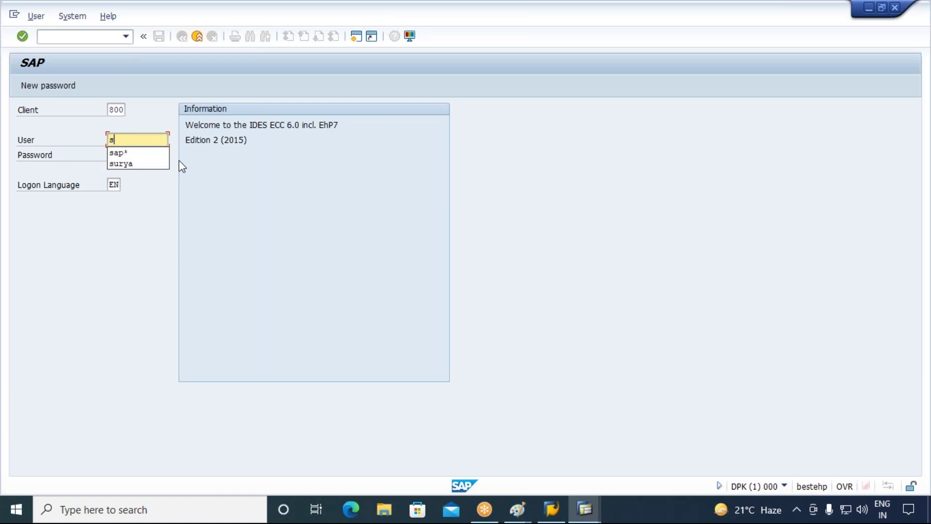
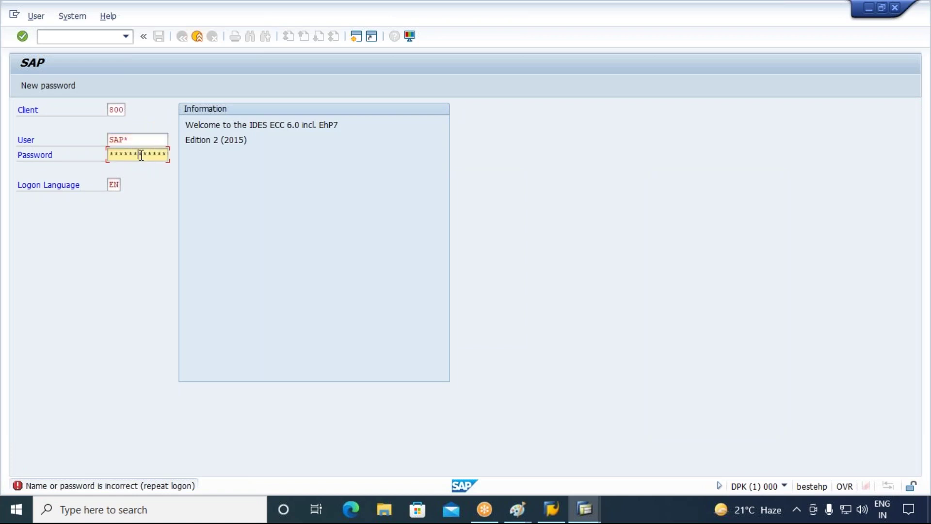
{"action": "key", "text": "Return"}
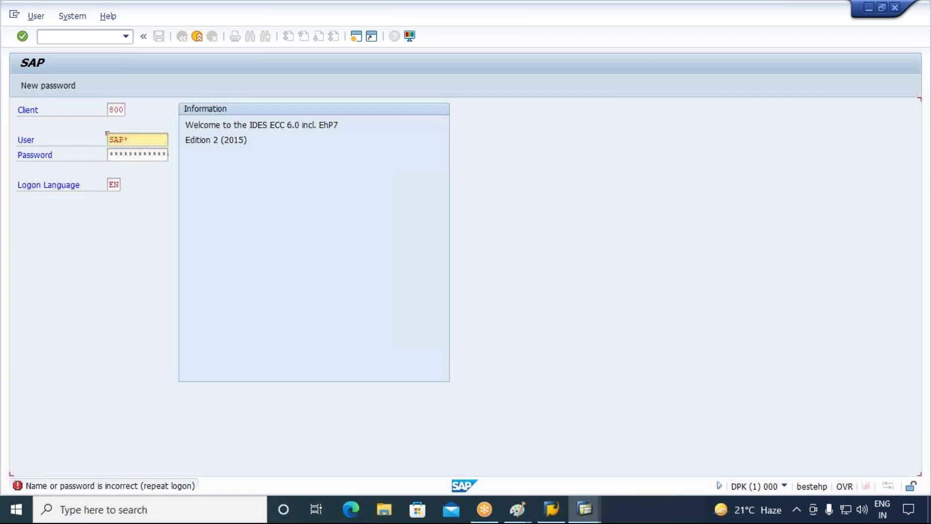
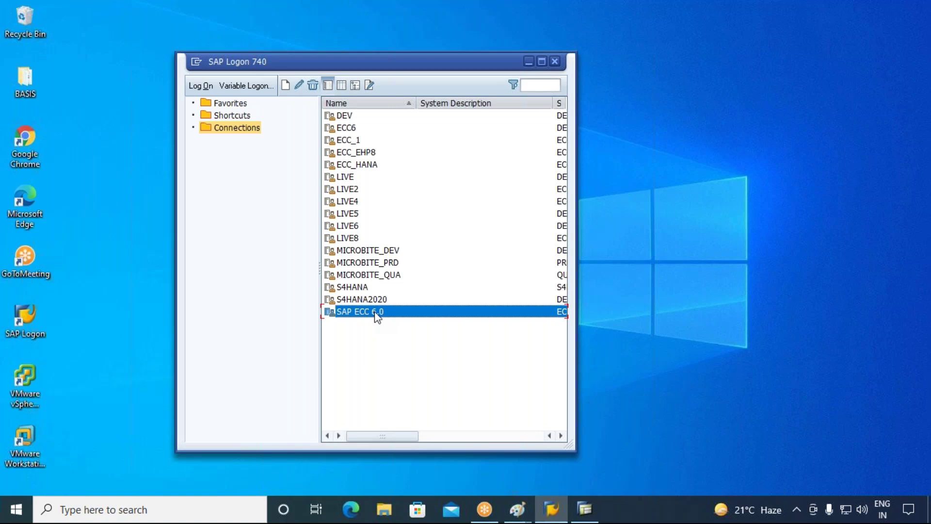
Open the SAP ECC 6.0 logon screen and enter user sap*, moving on to the password field
{"action": "double_click", "coordinate": [376, 313]}
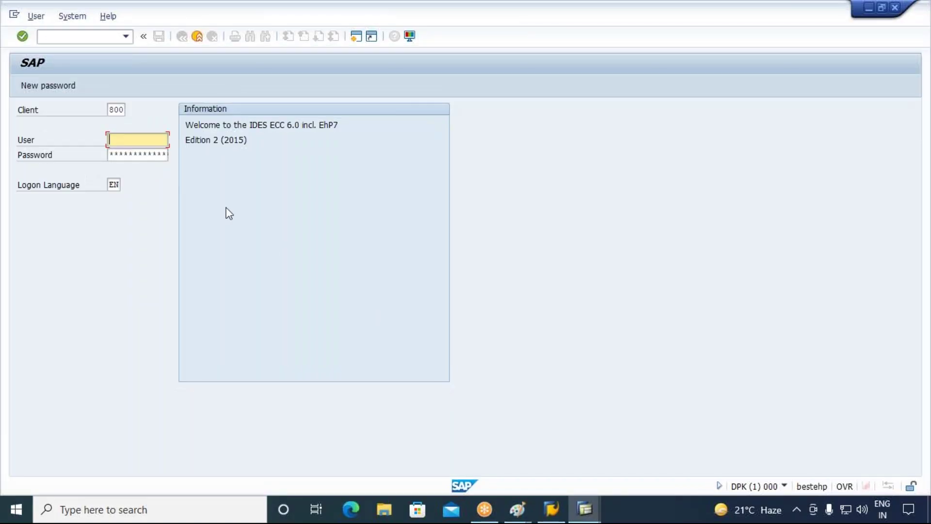
{"action": "type", "text": "sap*"}
{"action": "key", "text": "Tab"}
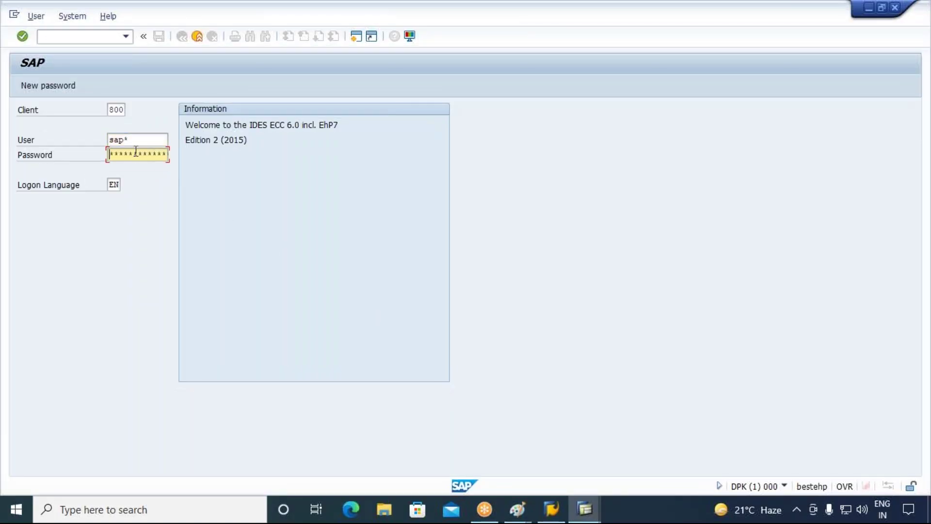
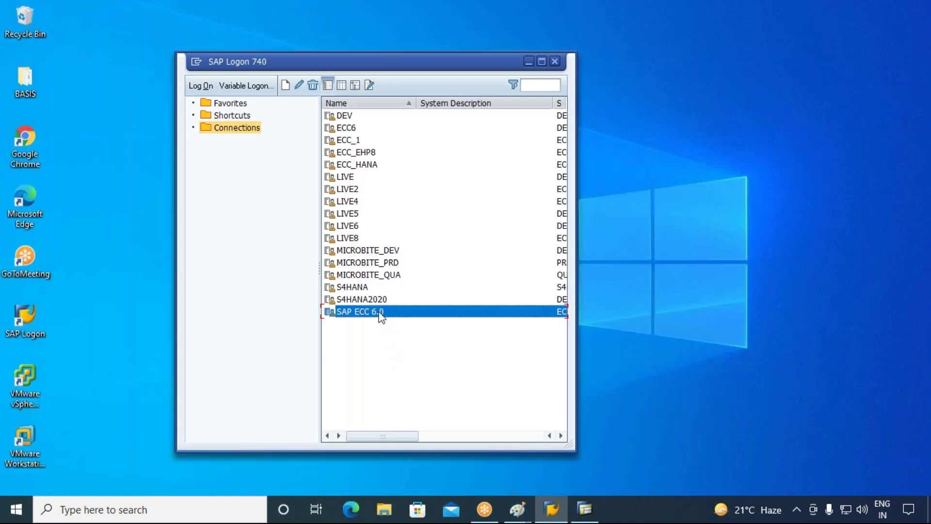
Reopen and close the SAP ECC 6.0 logon, then try ECC_HANA, declining the error details
{"action": "double_click", "coordinate": [380, 315]}
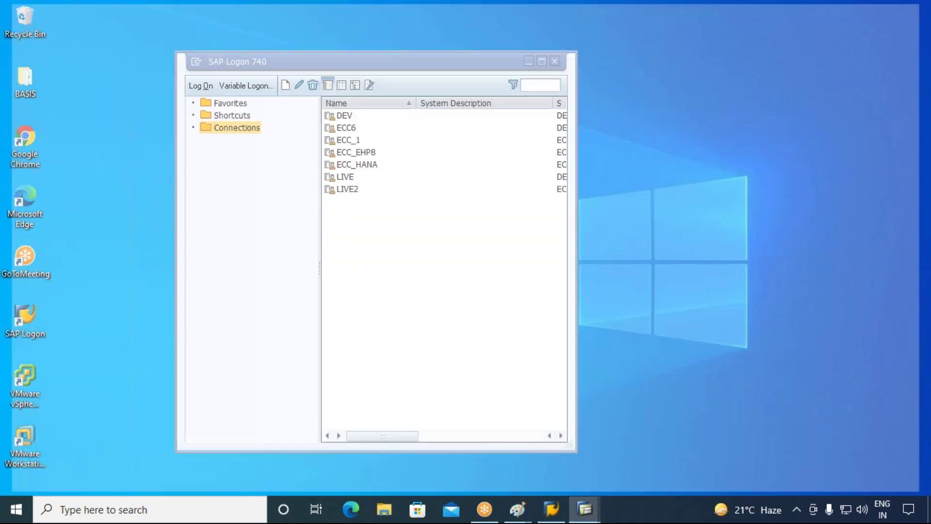
{"action": "left_click", "coordinate": [197, 38]}
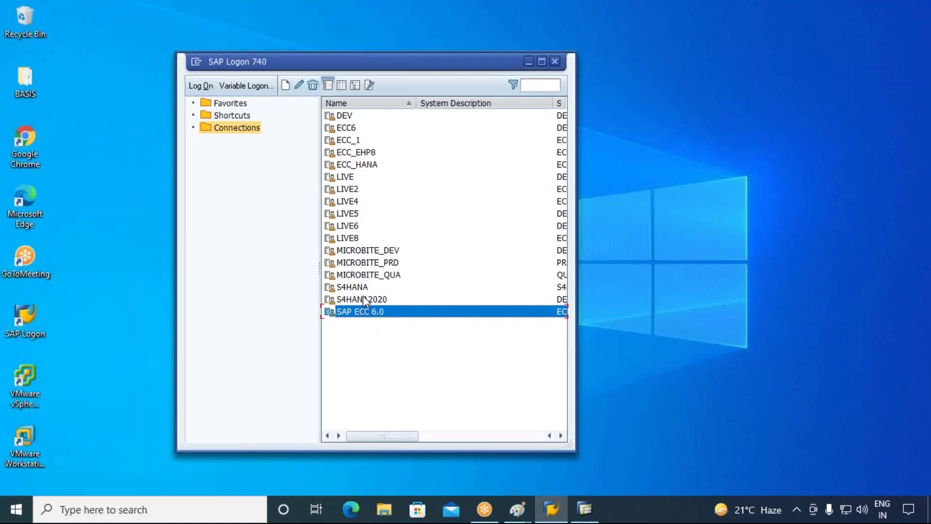
{"action": "left_click", "coordinate": [355, 165]}
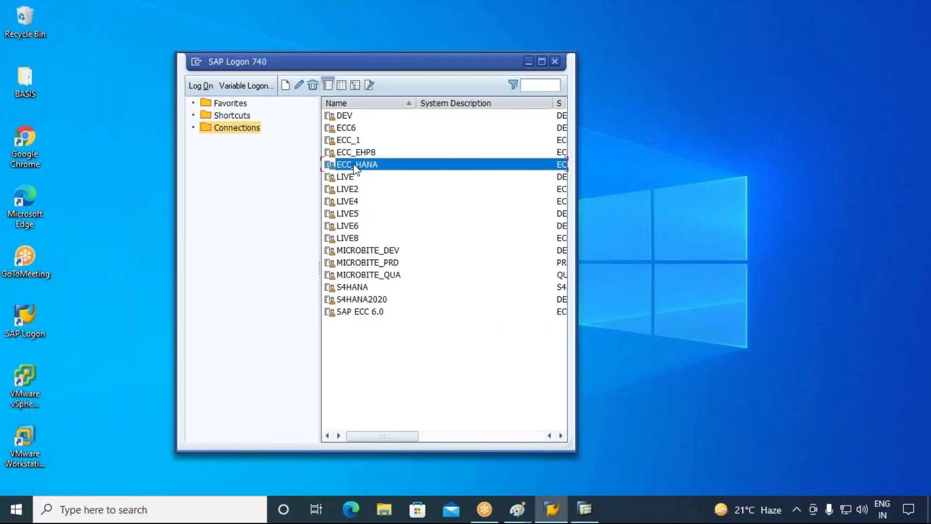
{"action": "double_click", "coordinate": [355, 166]}
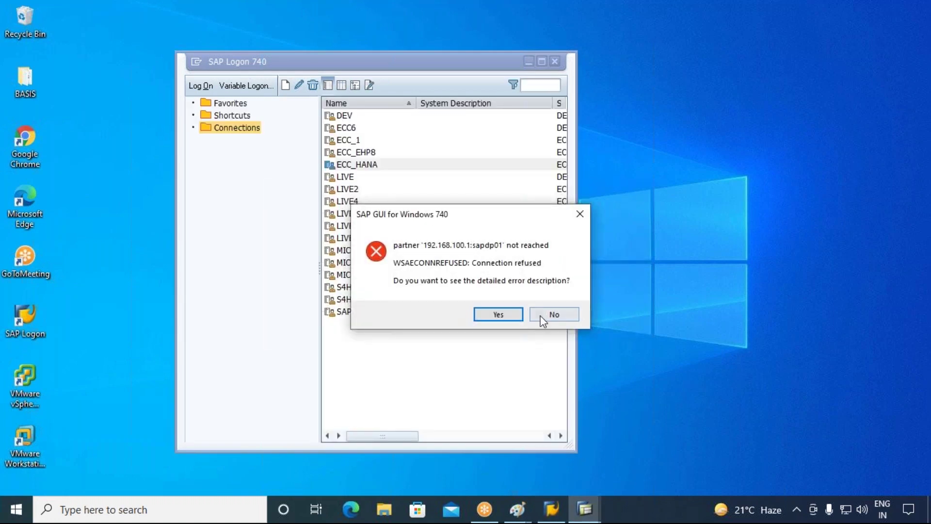
{"action": "left_click", "coordinate": [552, 313]}
Try ECC_EHP8 and ECC_1, dismissing both refusals, then connect to ECC6
{"action": "left_click", "coordinate": [364, 153]}
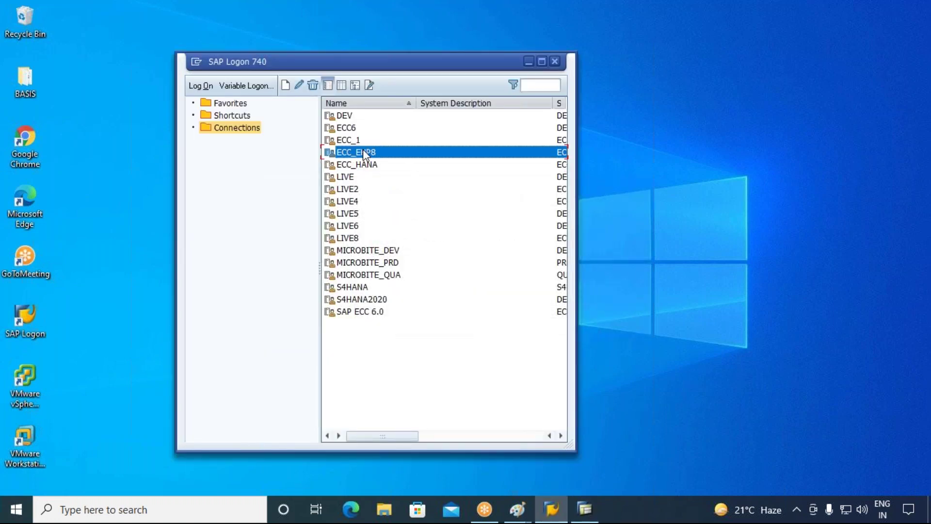
{"action": "double_click", "coordinate": [365, 153]}
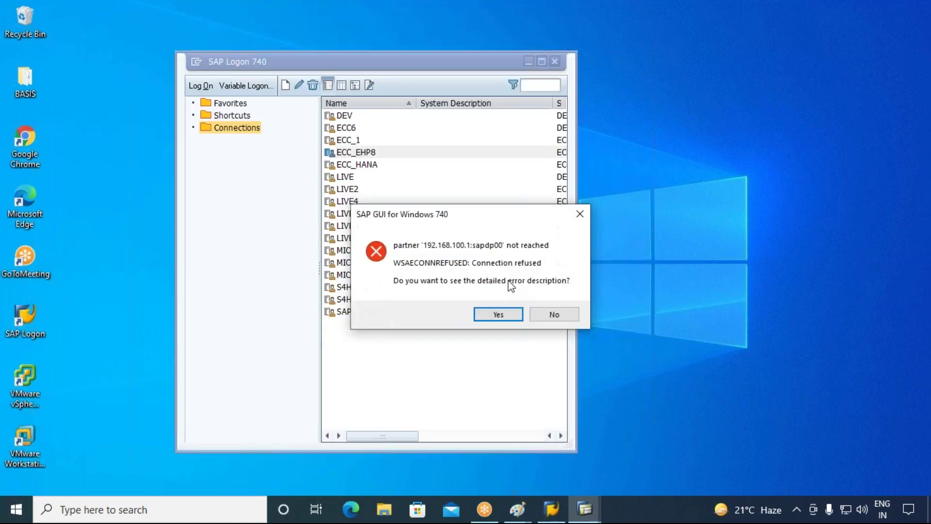
{"action": "left_click", "coordinate": [544, 316]}
{"action": "left_click", "coordinate": [350, 140]}
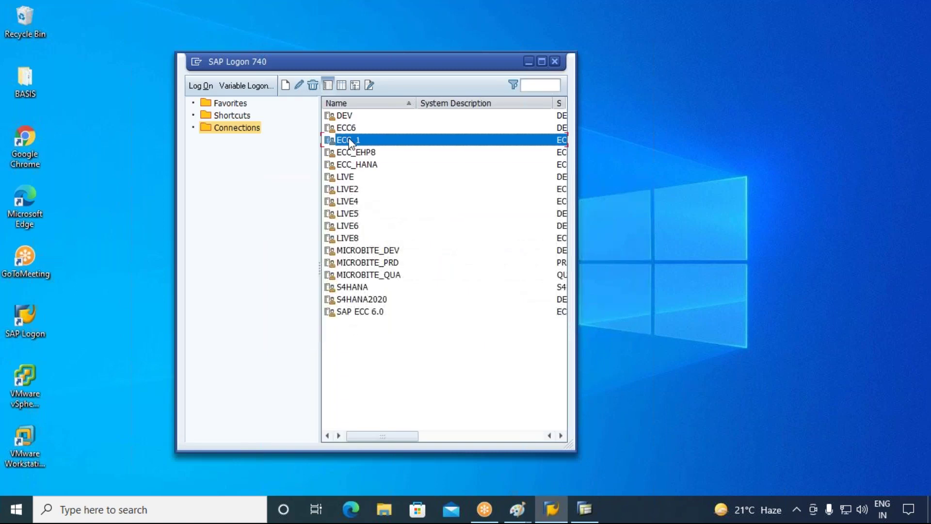
{"action": "double_click", "coordinate": [350, 140]}
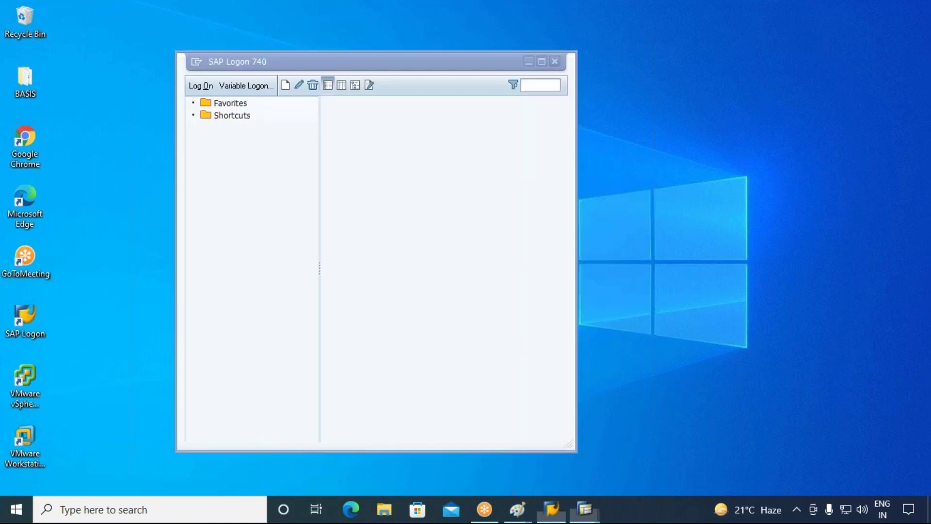
{"action": "left_click", "coordinate": [550, 315]}
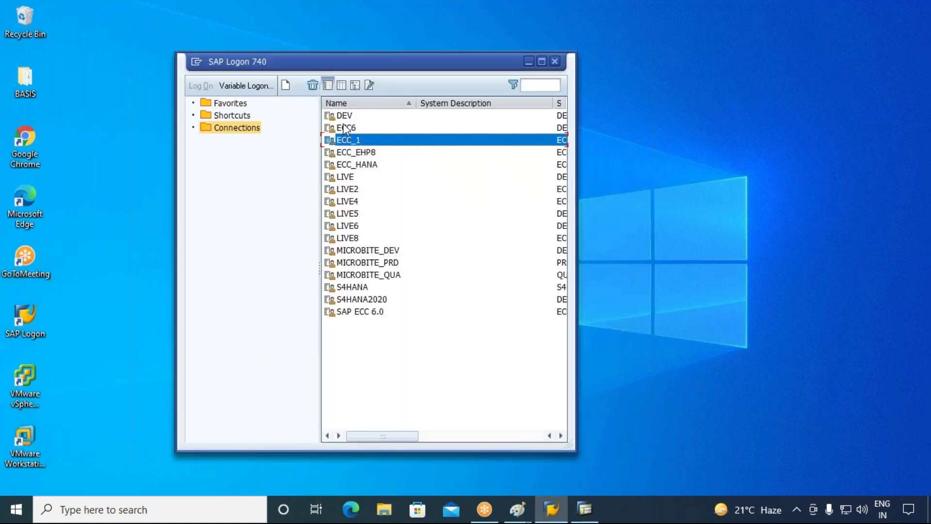
{"action": "left_click", "coordinate": [346, 128]}
{"action": "double_click", "coordinate": [346, 128]}
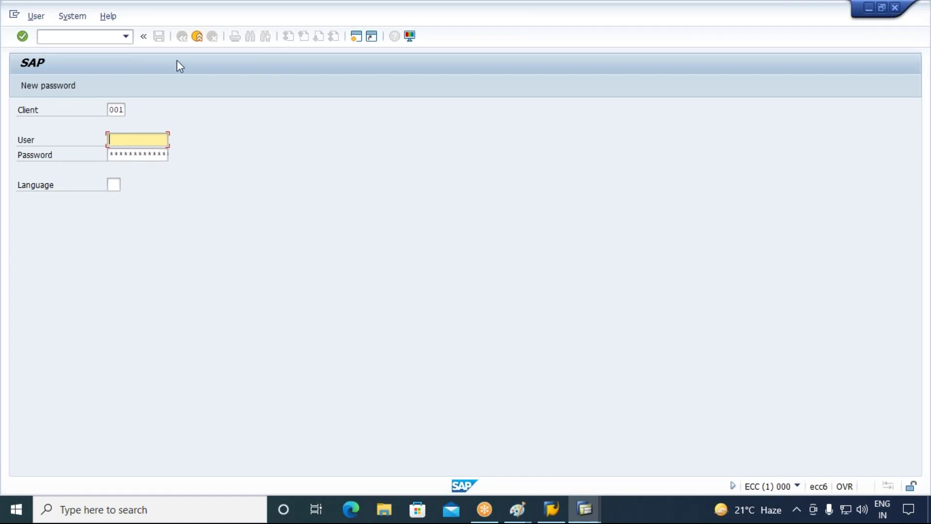
Enter ddic as the user on the ECC6 client 001 logon screen
{"action": "type", "text": "ddic"}
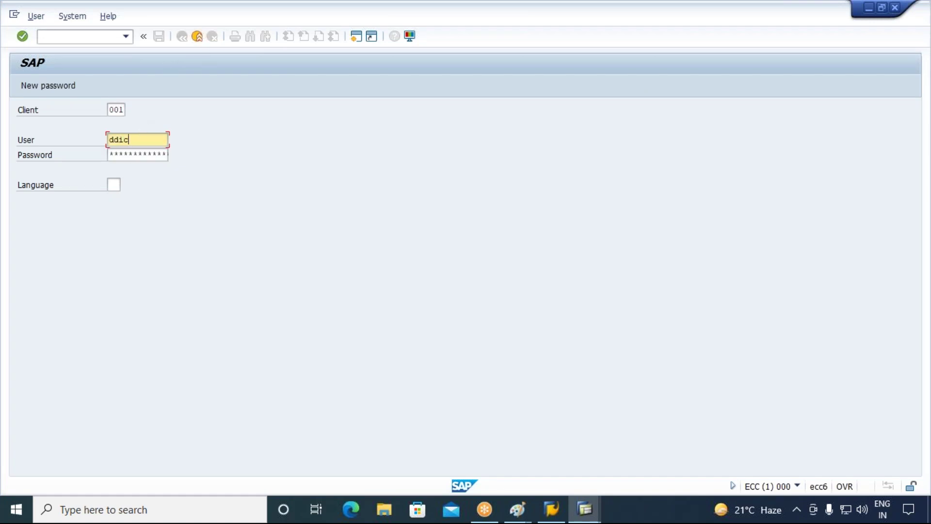
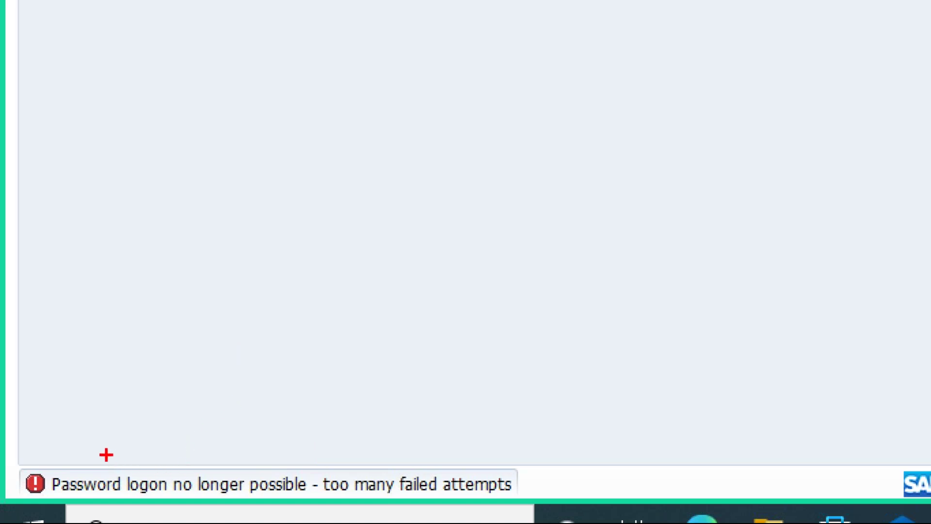
Box the 'too many failed attempts' logon error in red and draw an arrow pointing to it
{"action": "mouse_move", "coordinate": [33, 464]}
{"action": "left_mouse_down"}
{"action": "mouse_move", "coordinate": [214, 520]}
{"action": "mouse_move", "coordinate": [532, 501]}
{"action": "left_mouse_up"}
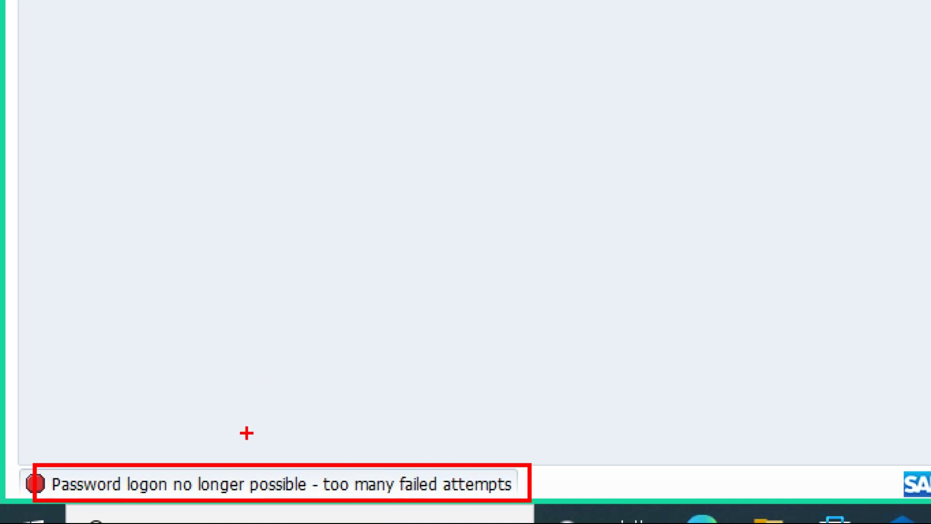
{"action": "left_click_drag", "start_coordinate": [264, 446], "coordinate": [411, 279]}
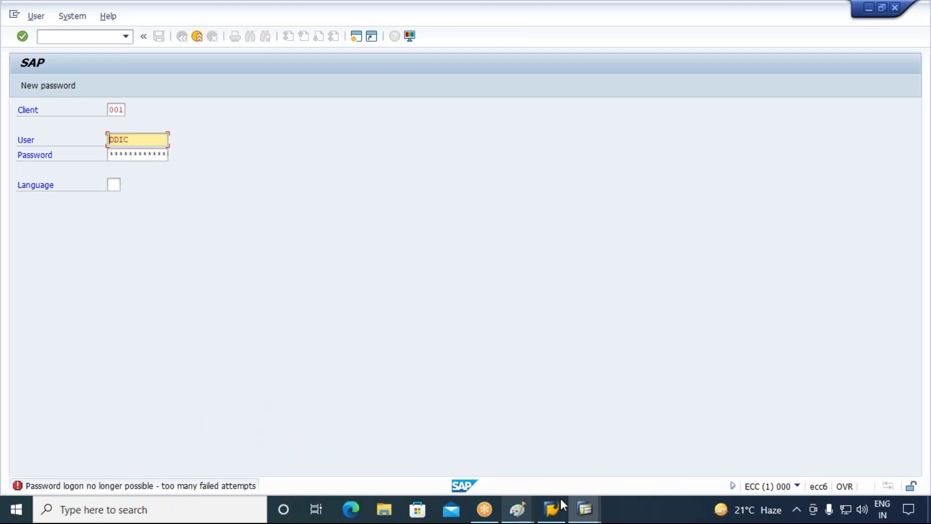
On the client 001 logon screen, replace the DDIC user name with sap
{"action": "left_click", "coordinate": [585, 509]}
{"action": "left_click", "coordinate": [622, 457]}
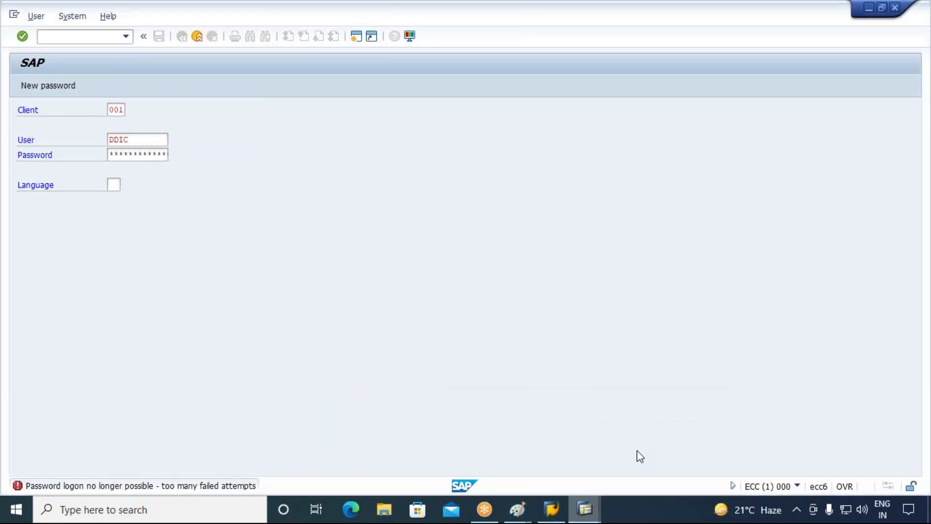
{"action": "left_click", "coordinate": [595, 519]}
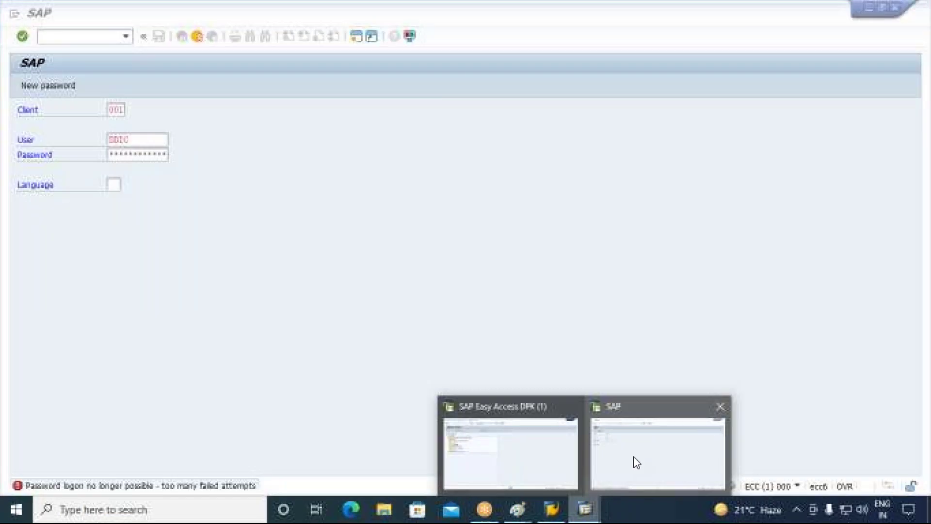
{"action": "left_click", "coordinate": [637, 463]}
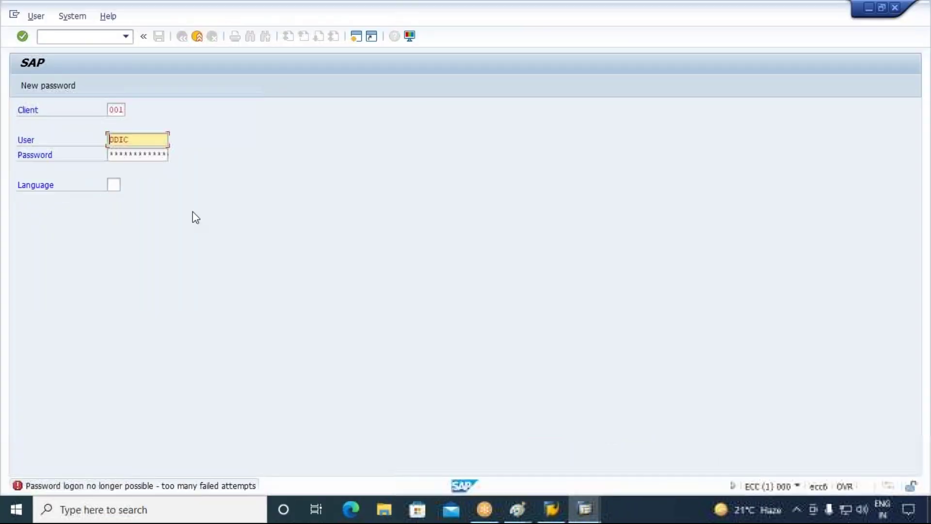
{"action": "left_click_drag", "start_coordinate": [132, 141], "coordinate": [97, 141]}
{"action": "type", "text": "sap"}
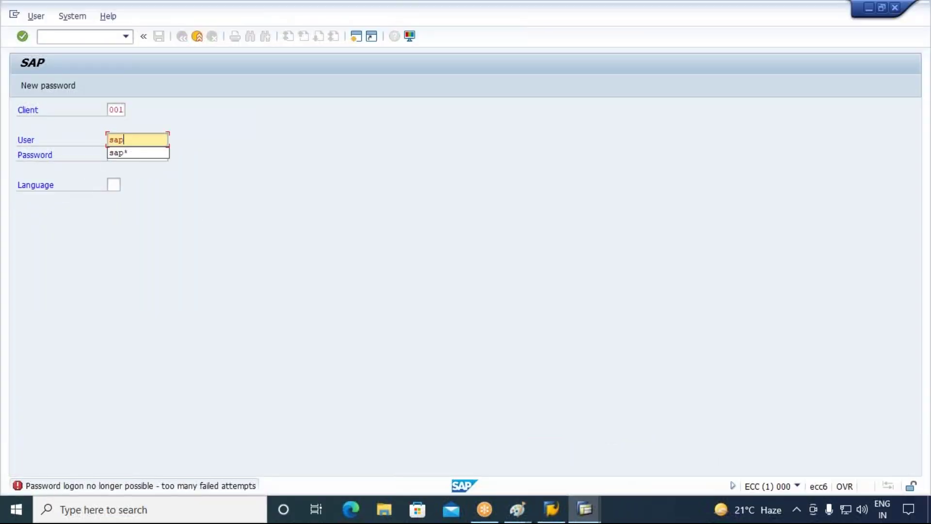
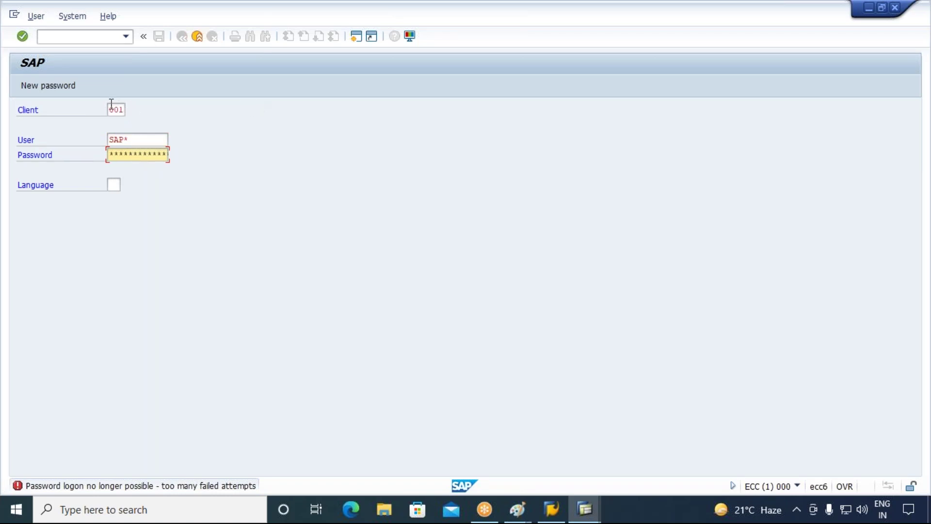
Replace the logon client 001 with 800, keeping user SAP* and the entered password
{"action": "left_click_drag", "start_coordinate": [111, 104], "coordinate": [139, 108]}
{"action": "type", "text": "800"}
{"action": "key", "text": "Tab"}
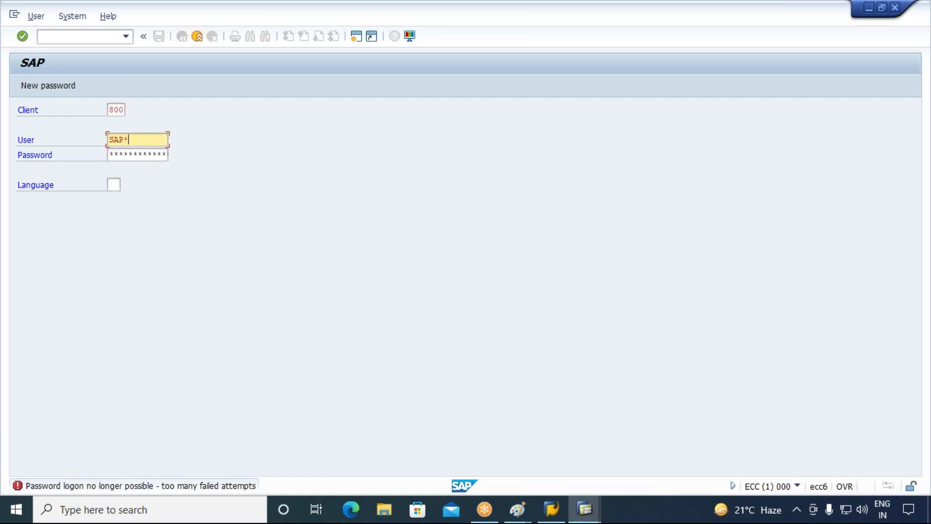
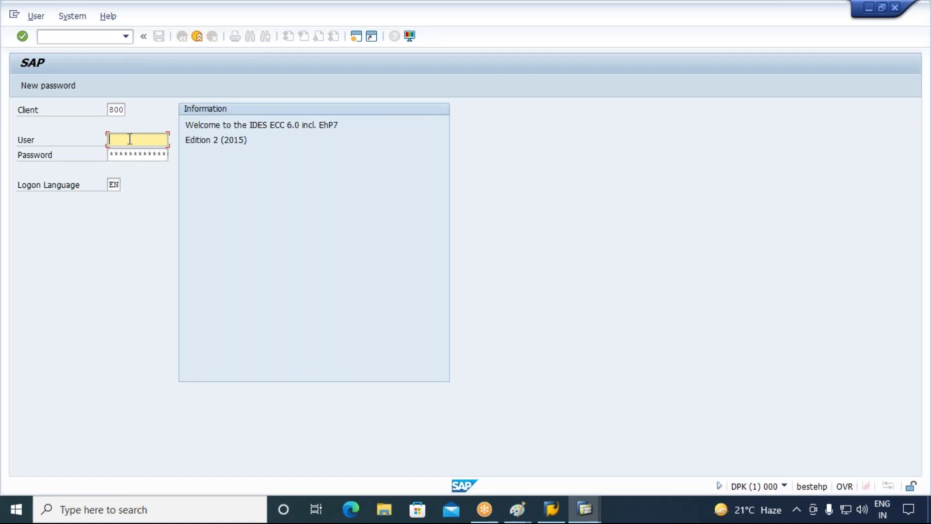
Log on to client 800 as the administrator user with the entered password
{"action": "type", "text": "su"}
{"action": "left_click", "coordinate": [136, 156]}
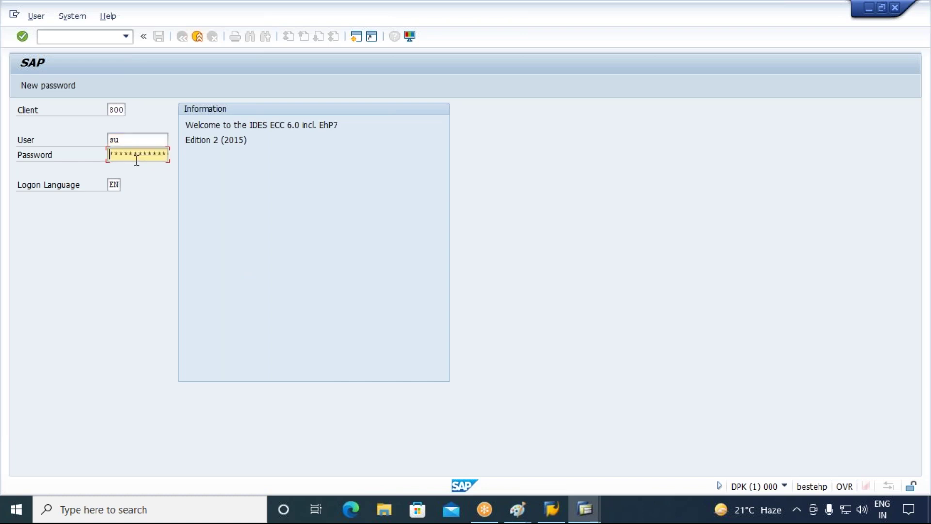
{"action": "left_click", "coordinate": [139, 143]}
{"action": "type", "text": "r"}
{"action": "left_click", "coordinate": [135, 152]}
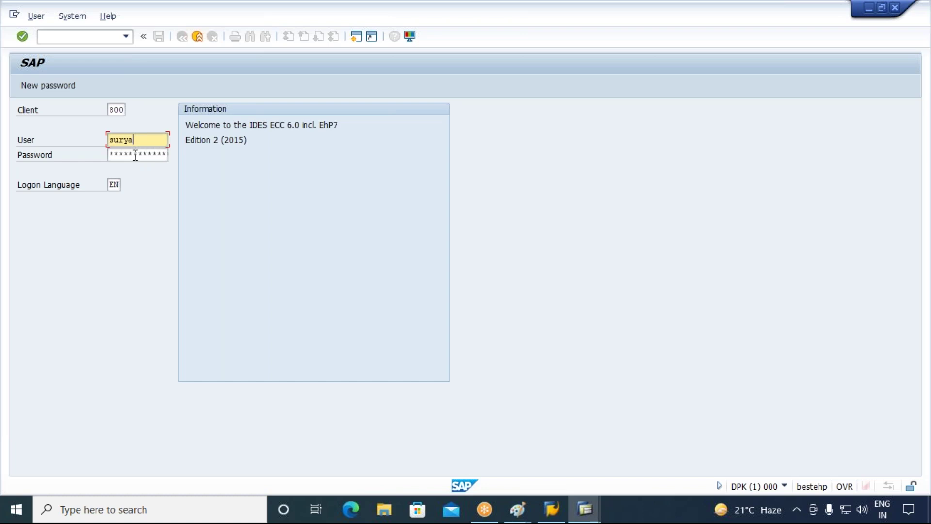
{"action": "left_click", "coordinate": [136, 155]}
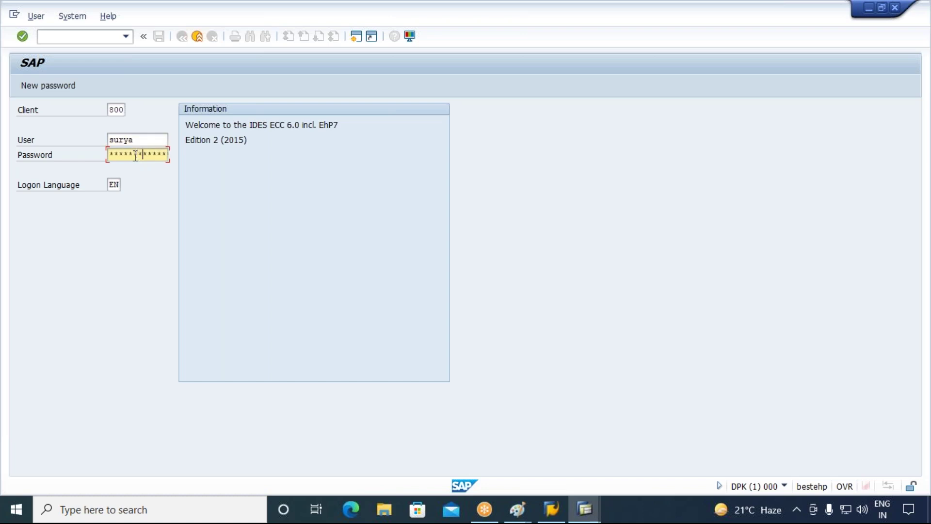
{"action": "key", "text": "Return"}
Continue with this logon, ending the account's other sessions, and dismiss the closed-session message
{"action": "left_click", "coordinate": [159, 390]}
{"action": "left_click", "coordinate": [427, 470]}
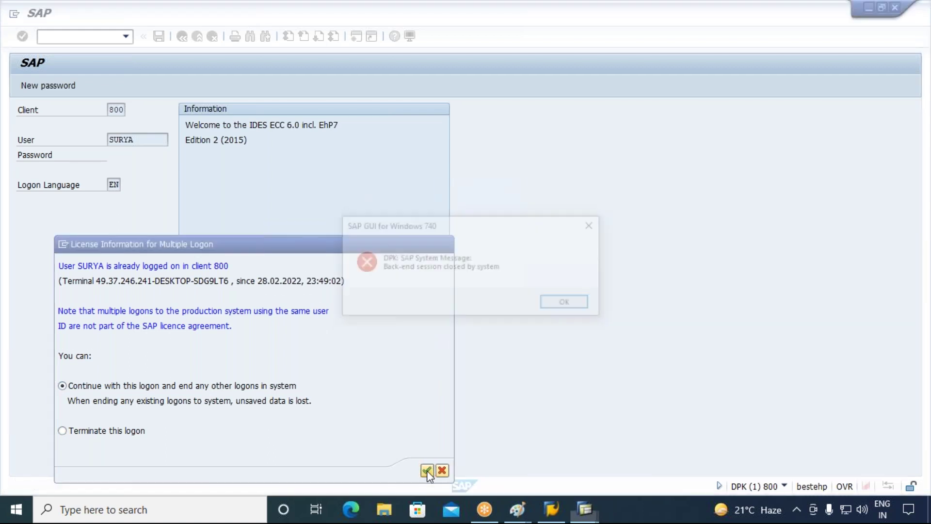
{"action": "key", "text": "Return"}
Open su01 User Maintenance with the test user's ID entered
{"action": "left_click", "coordinate": [126, 37]}
{"action": "left_click", "coordinate": [87, 49]}
{"action": "key", "text": "Return"}
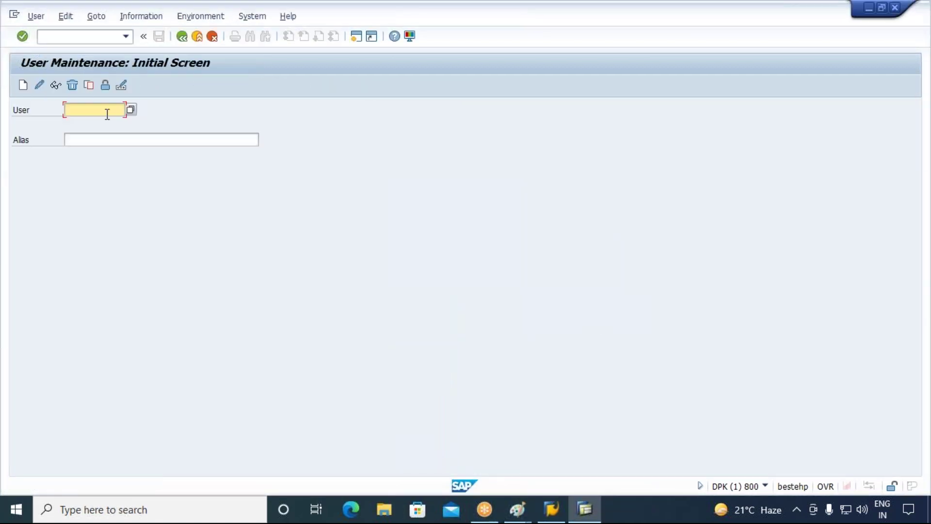
{"action": "type", "text": "2"}
{"action": "left_click", "coordinate": [108, 123]}
Lock the test user and minimize the session window
{"action": "left_click", "coordinate": [105, 85]}
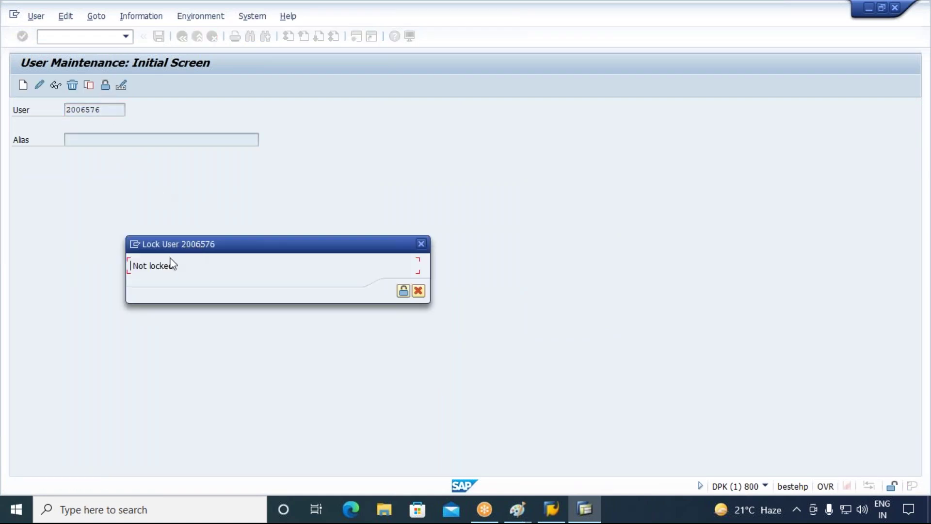
{"action": "left_click_drag", "start_coordinate": [132, 266], "coordinate": [173, 267]}
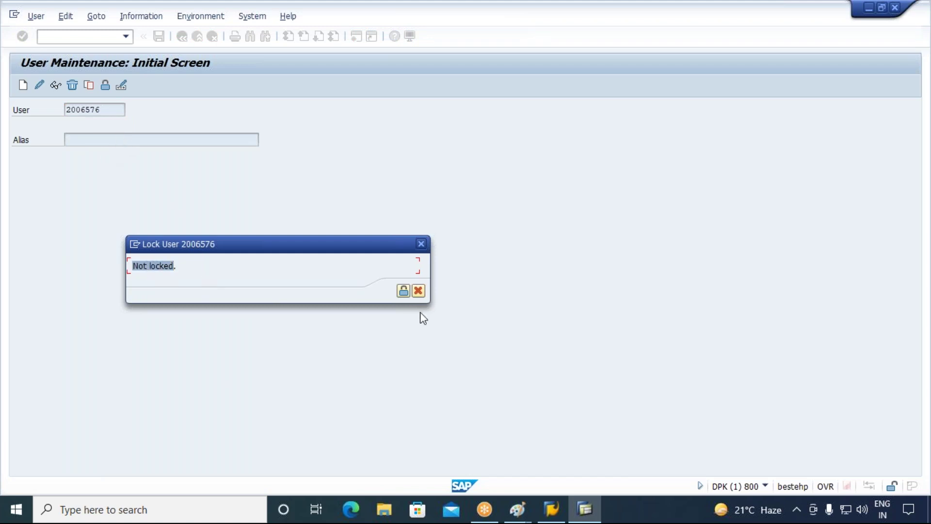
{"action": "left_click", "coordinate": [404, 290]}
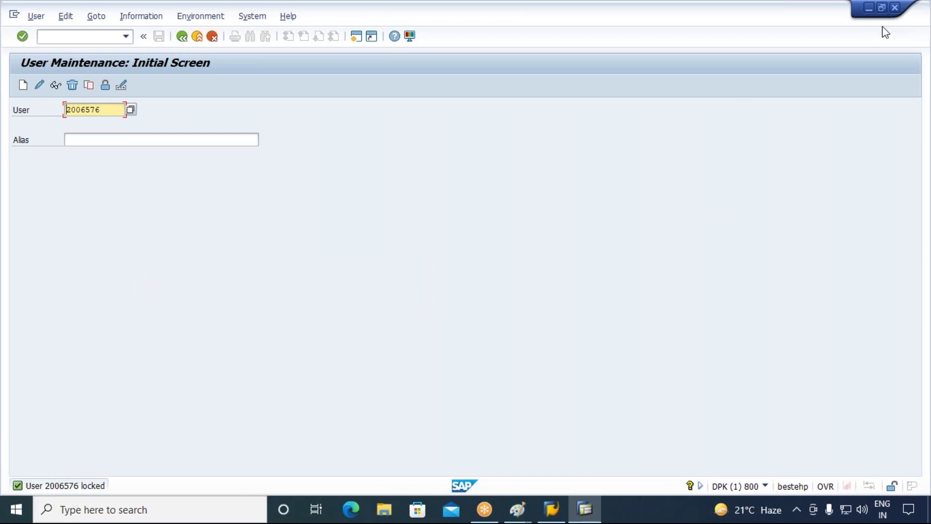
{"action": "left_click", "coordinate": [869, 8]}
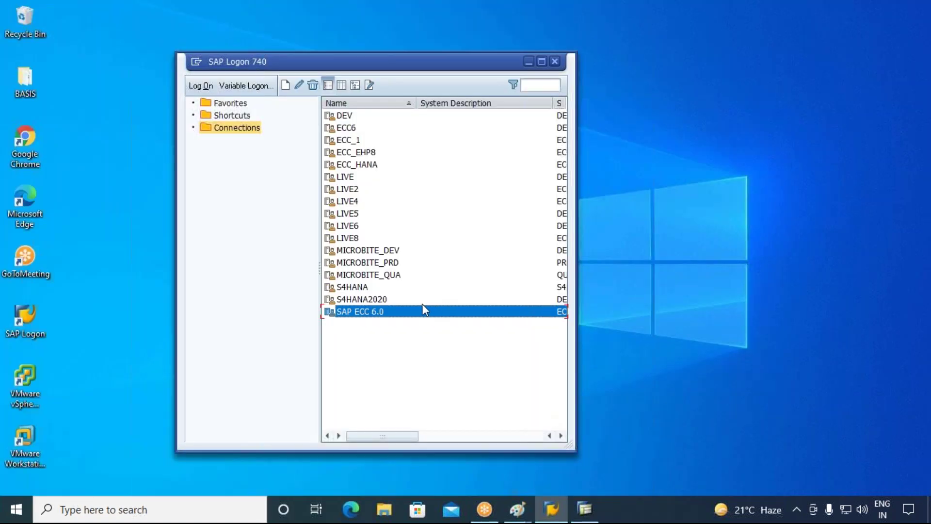
Attempt a SAP ECC 6.0 logon as the locked test user, which is refused
{"action": "double_click", "coordinate": [423, 312]}
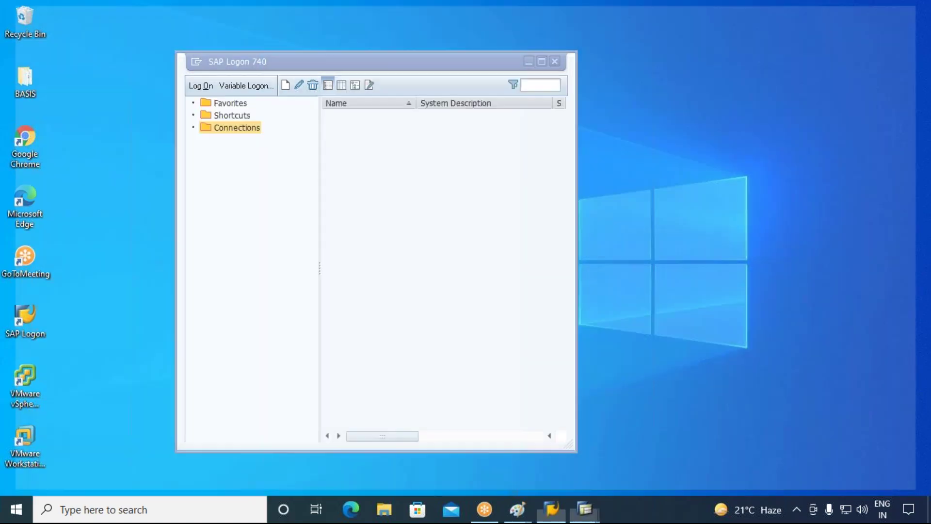
{"action": "type", "text": "2"}
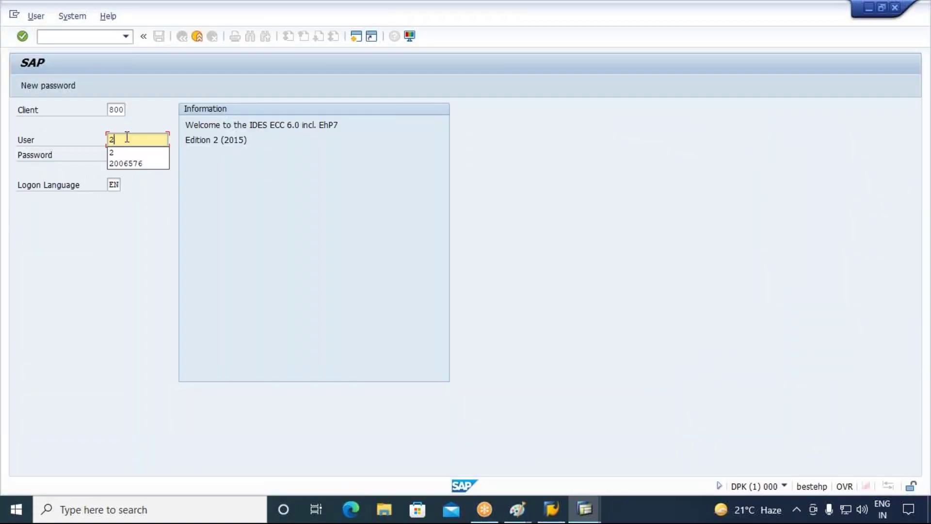
{"action": "left_click", "coordinate": [141, 162]}
{"action": "key", "text": "Tab"}
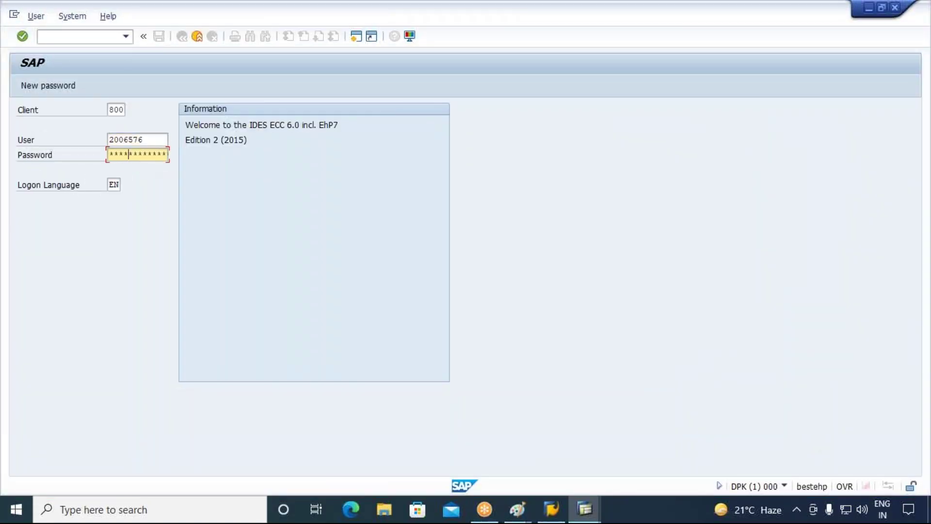
{"action": "key", "text": "Return"}
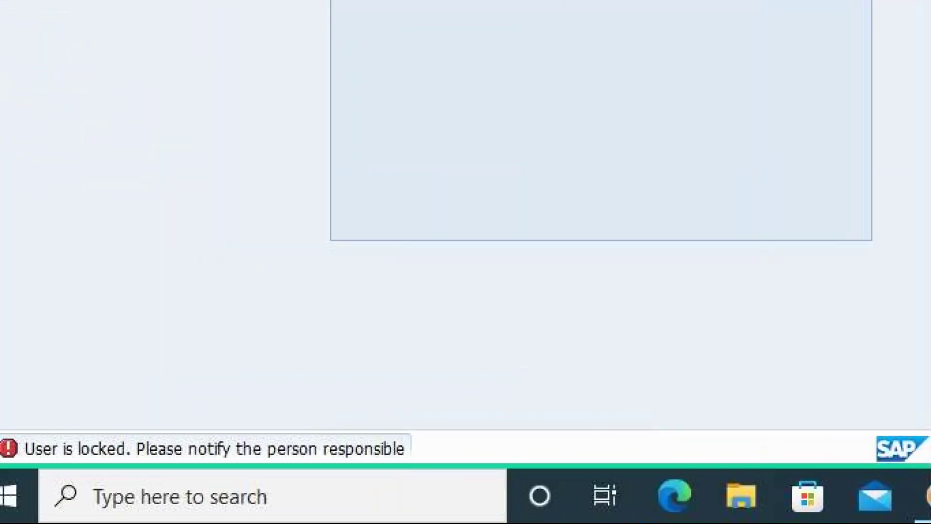
{"action": "mouse_move", "coordinate": [200, 412]}
{"action": "left_mouse_down"}
{"action": "mouse_move", "coordinate": [62, 416]}
{"action": "mouse_move", "coordinate": [54, 465]}
{"action": "mouse_move", "coordinate": [276, 472]}
{"action": "mouse_move", "coordinate": [518, 405]}
{"action": "mouse_move", "coordinate": [155, 415]}
{"action": "left_mouse_up"}
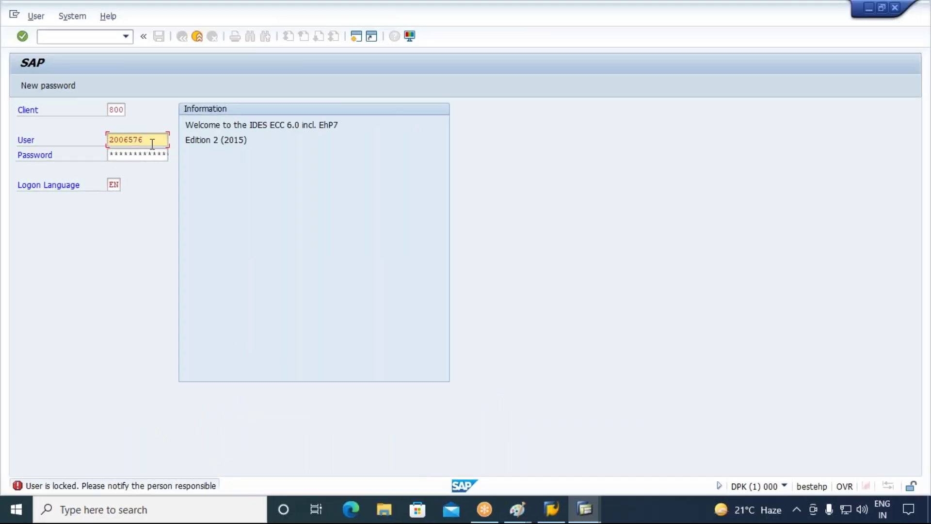
Unlock the test user from the User Maintenance window
{"action": "left_click", "coordinate": [585, 509]}
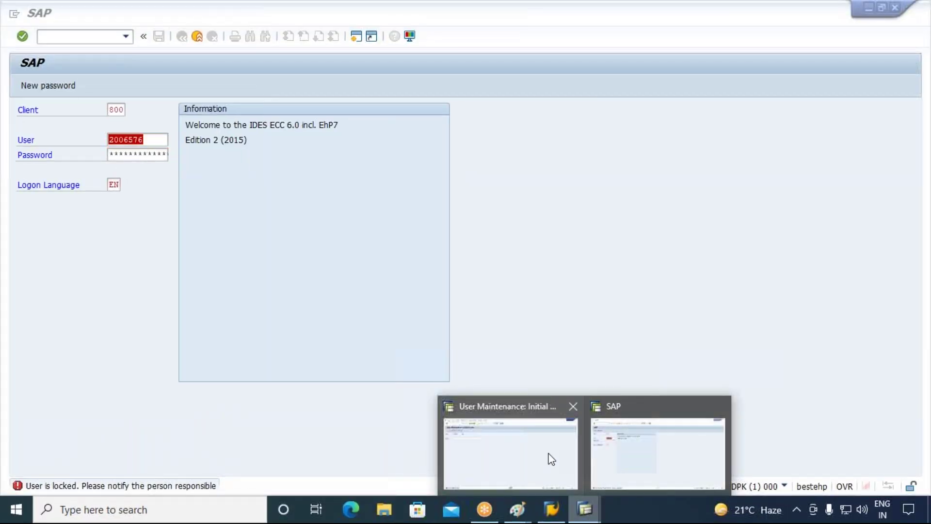
{"action": "left_click", "coordinate": [552, 459]}
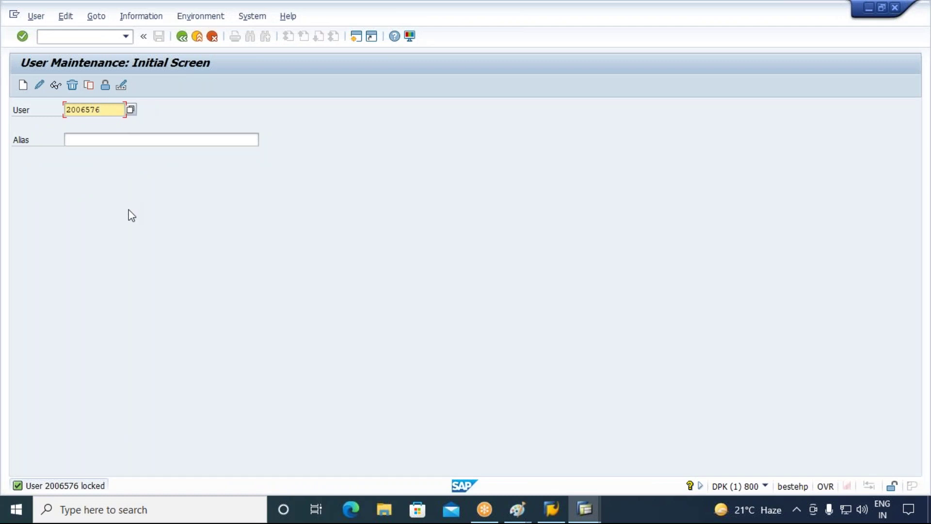
{"action": "left_click", "coordinate": [765, 487]}
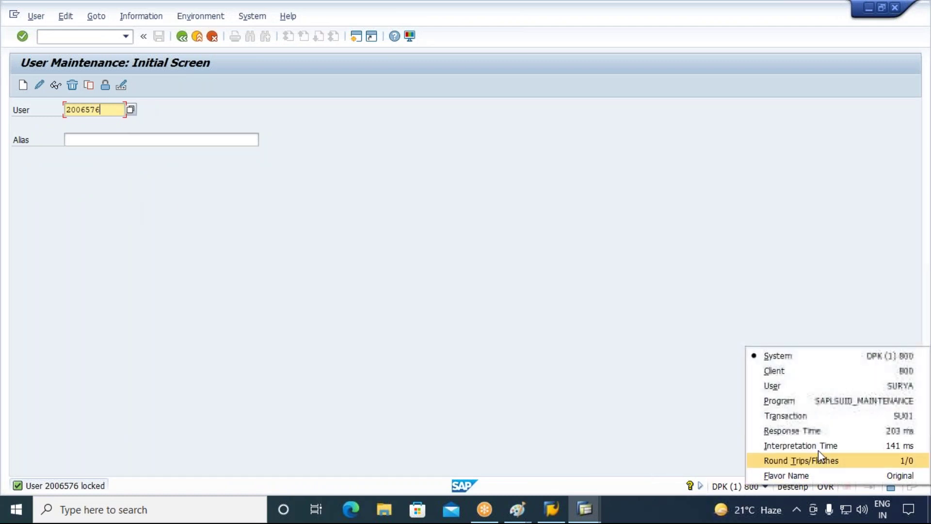
{"action": "left_click", "coordinate": [584, 359]}
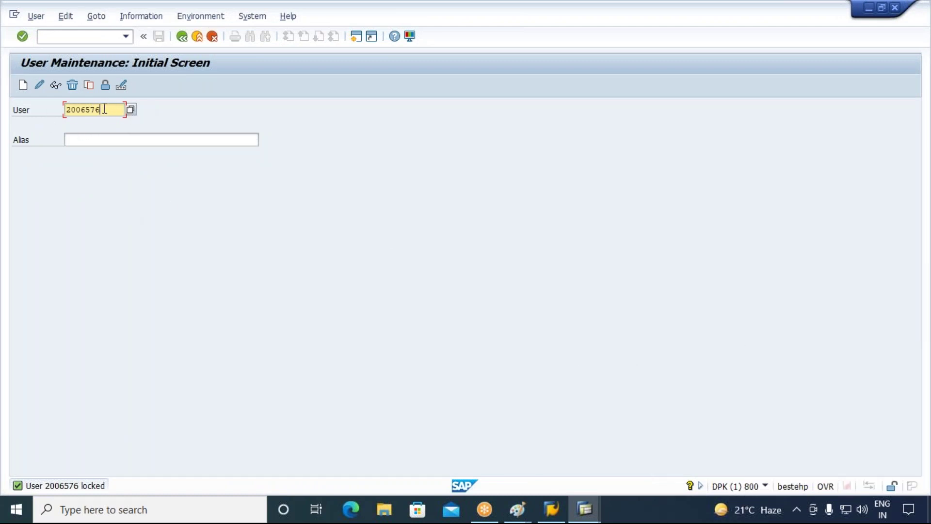
{"action": "left_click_drag", "start_coordinate": [104, 109], "coordinate": [7, 110]}
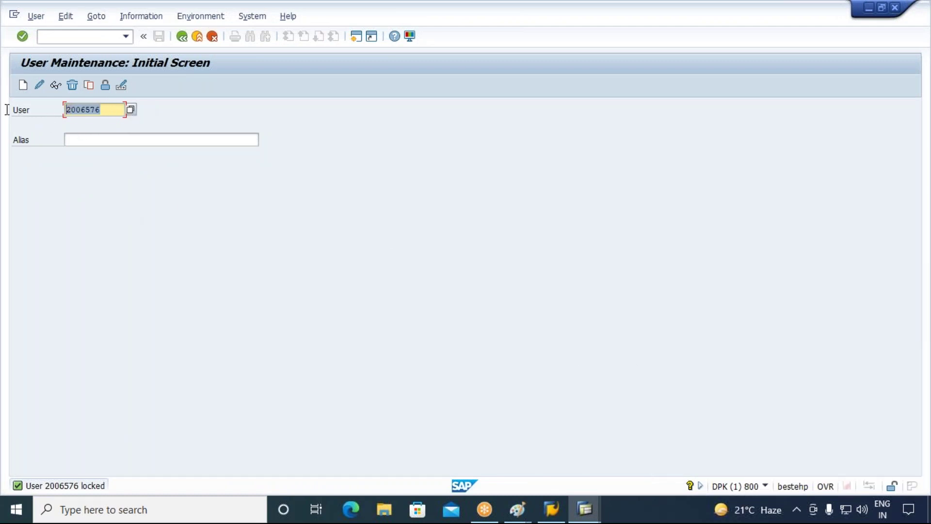
{"action": "left_click", "coordinate": [106, 85]}
{"action": "mouse_move", "coordinate": [132, 266]}
{"action": "left_mouse_down"}
{"action": "mouse_move", "coordinate": [245, 266]}
{"action": "mouse_move", "coordinate": [129, 273]}
{"action": "left_mouse_up"}
{"action": "left_click", "coordinate": [253, 272]}
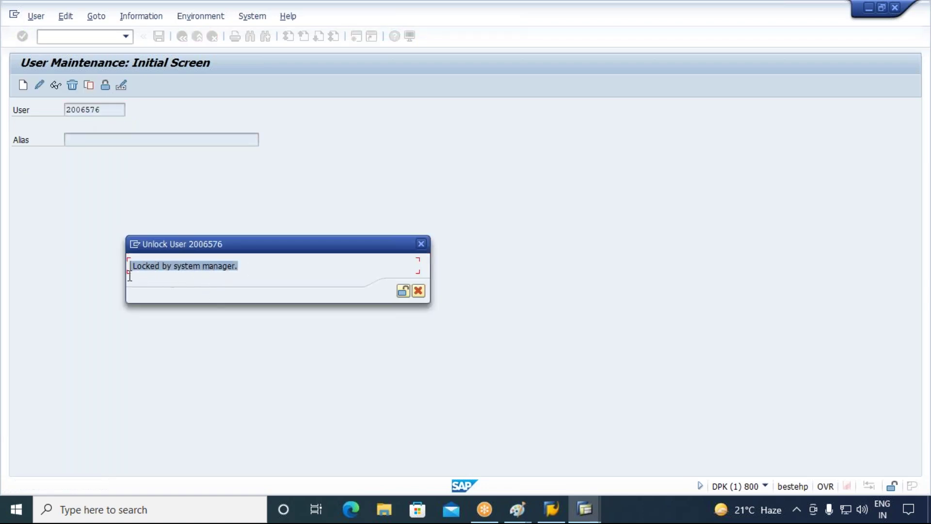
{"action": "left_click", "coordinate": [263, 265]}
{"action": "left_click", "coordinate": [404, 290]}
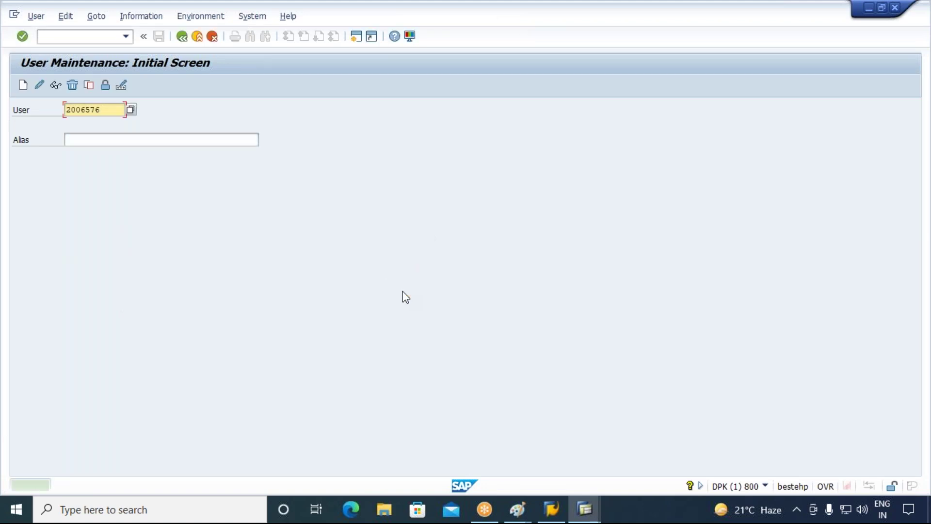
Log on as the unlocked test user, log off again, and reselect the user ID
{"action": "mouse_move", "coordinate": [586, 509]}
{"action": "left_click", "coordinate": [652, 482]}
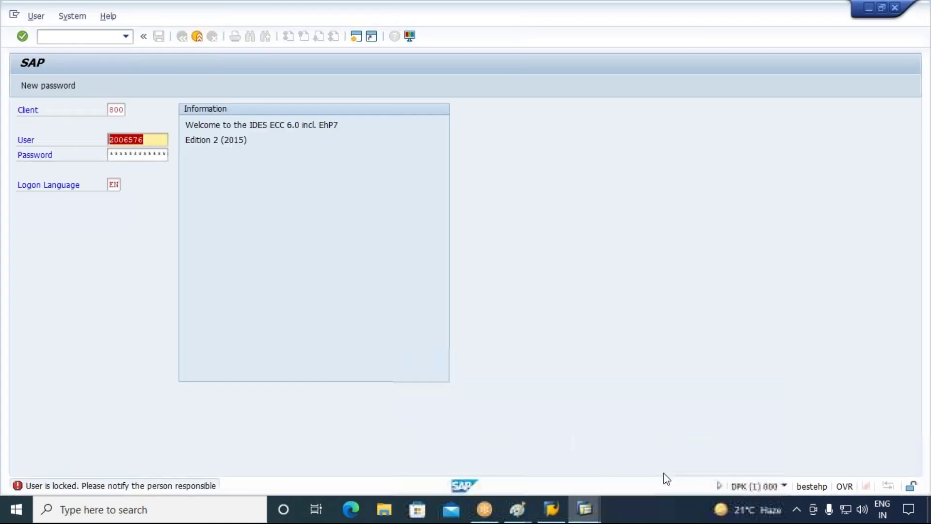
{"action": "left_click", "coordinate": [133, 154]}
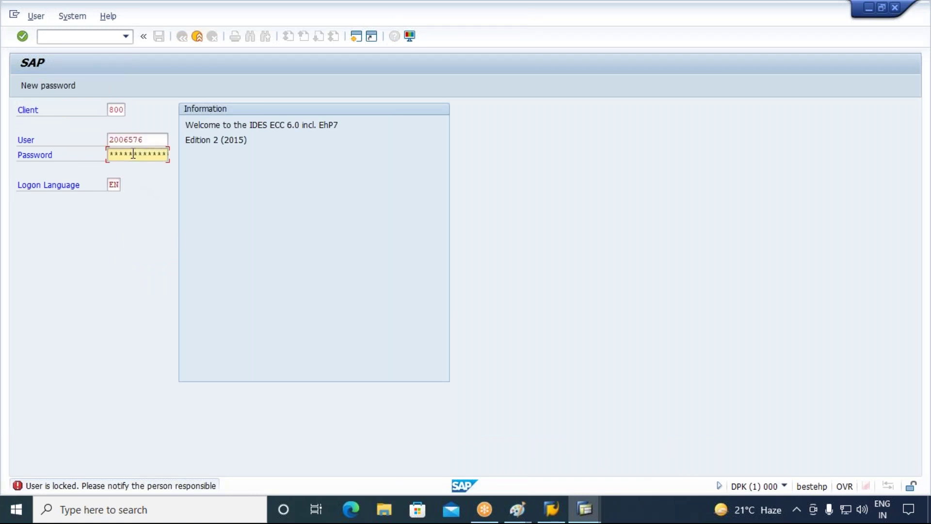
{"action": "left_click", "coordinate": [133, 154]}
{"action": "key", "text": "Return"}
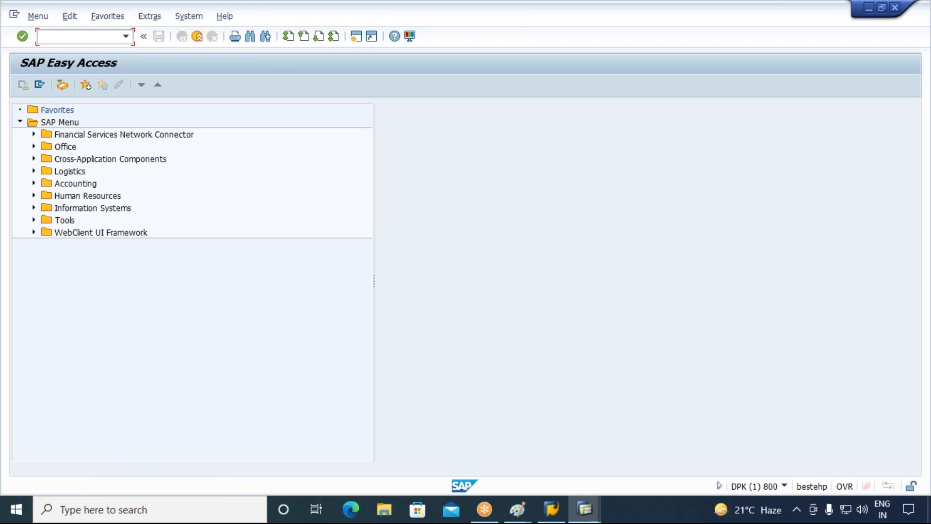
{"action": "left_click", "coordinate": [197, 37]}
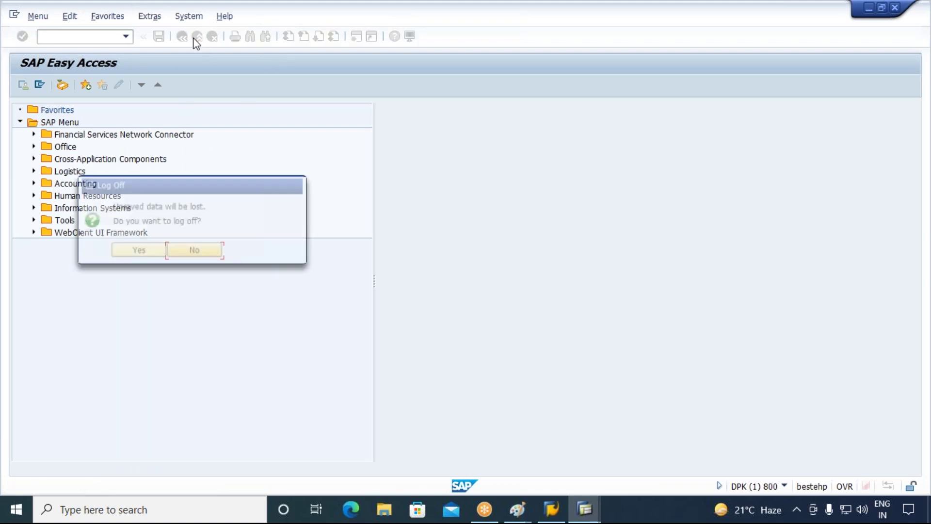
{"action": "left_click", "coordinate": [147, 250]}
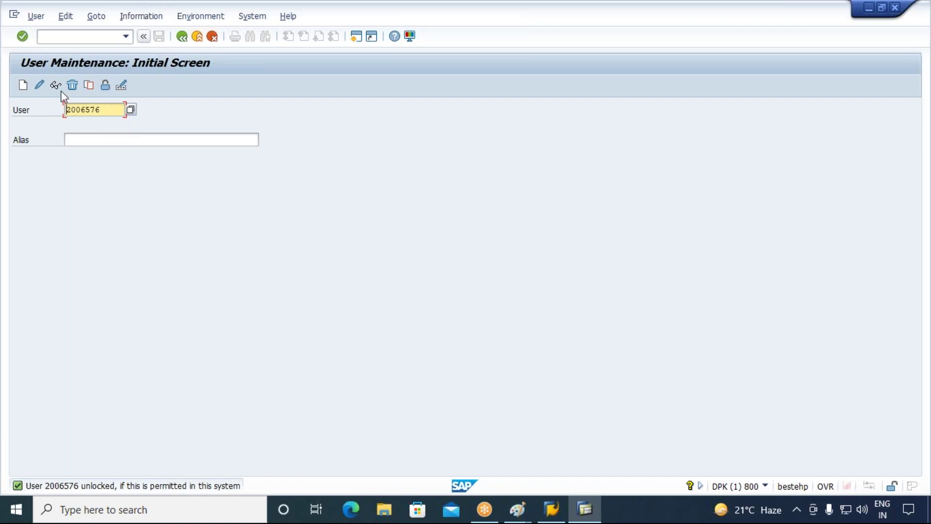
{"action": "left_click_drag", "start_coordinate": [108, 110], "coordinate": [44, 109]}
Set a new password for the test user in SU01, then minimize the window
{"action": "left_click", "coordinate": [120, 85]}
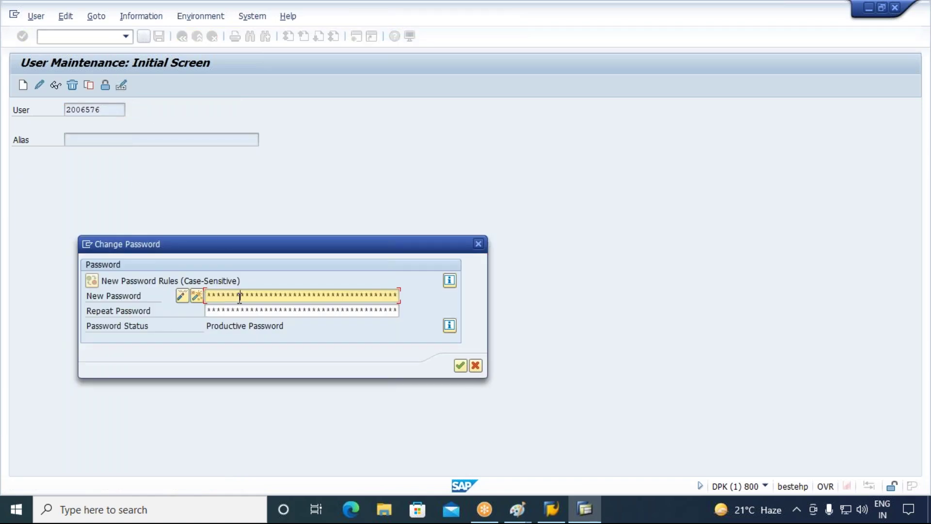
{"action": "key", "text": "Tab"}
{"action": "type", "text": "****"}
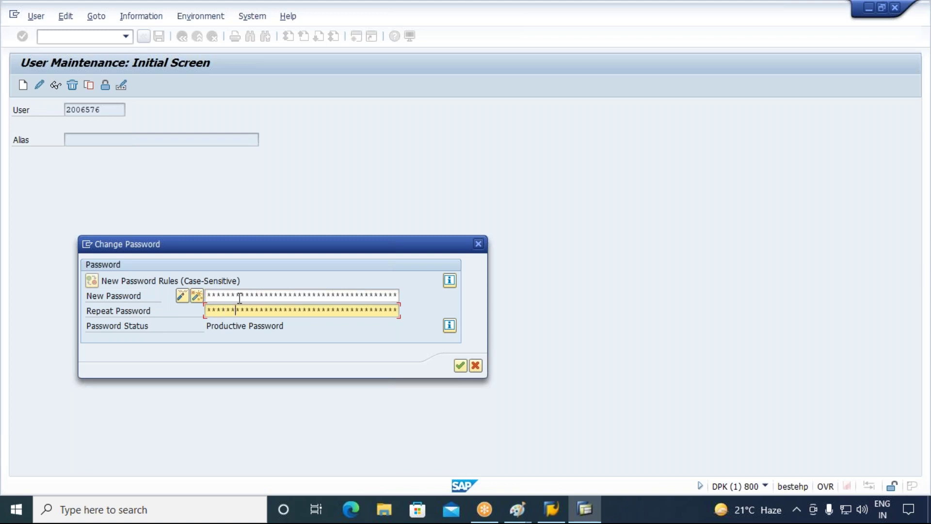
{"action": "left_click", "coordinate": [460, 366]}
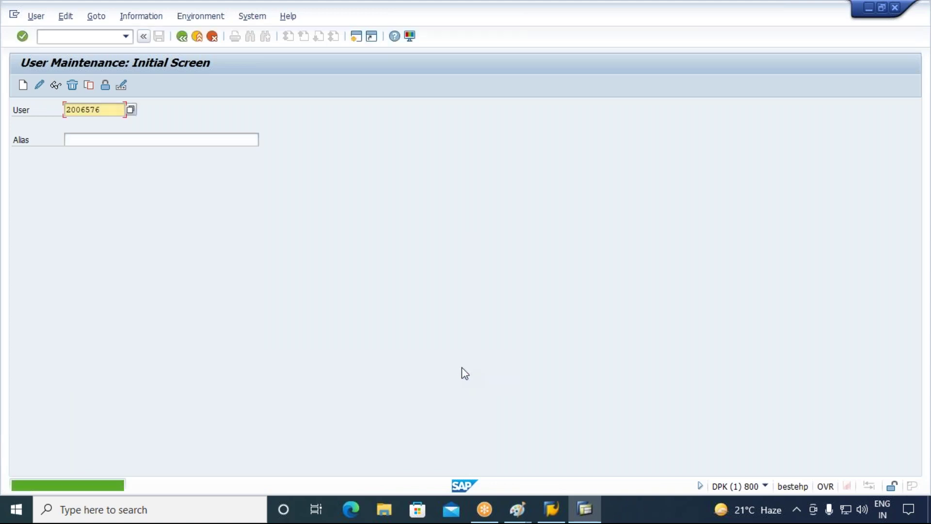
{"action": "left_click", "coordinate": [869, 8]}
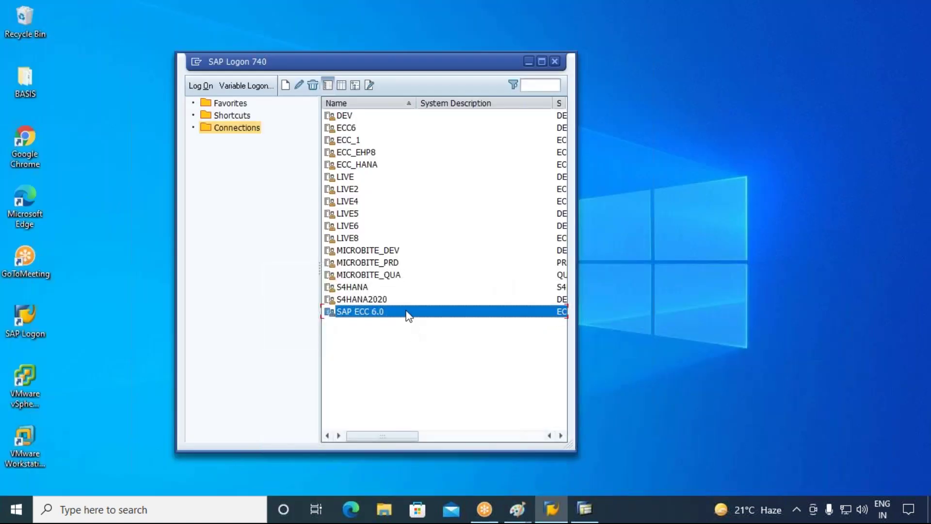
Log on to the ECC system as the test user with the administrator-set password
{"action": "double_click", "coordinate": [409, 316]}
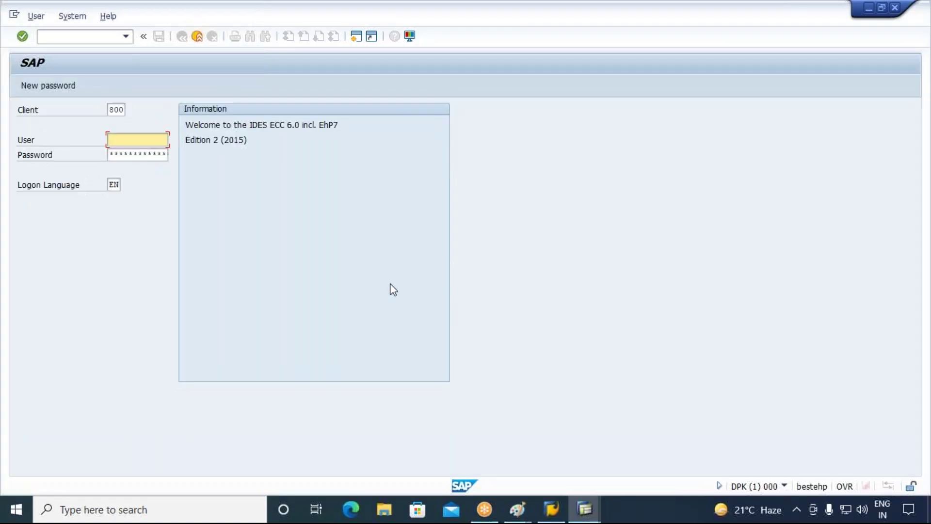
{"action": "type", "text": "20"}
{"action": "left_click", "coordinate": [127, 154]}
{"action": "key", "text": "Tab"}
{"action": "type", "text": "****"}
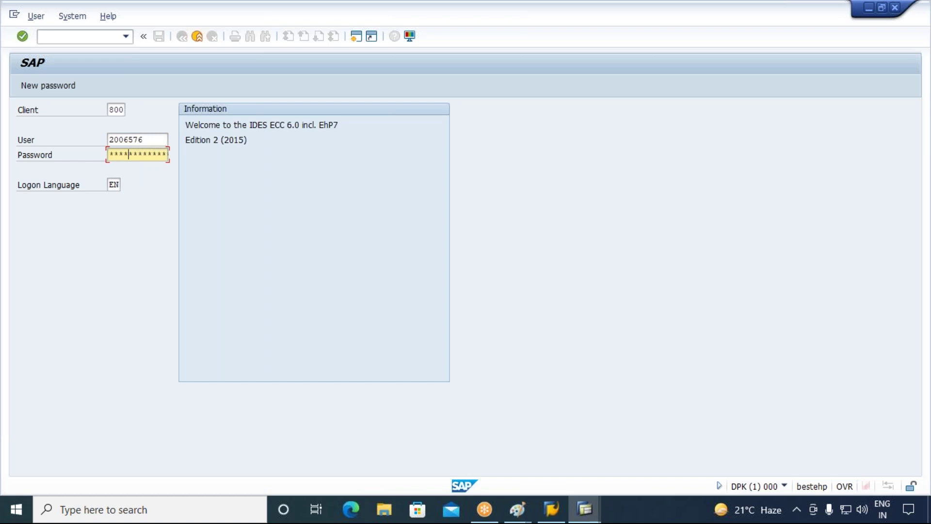
{"action": "type", "text": "**"}
{"action": "key", "text": "Return"}
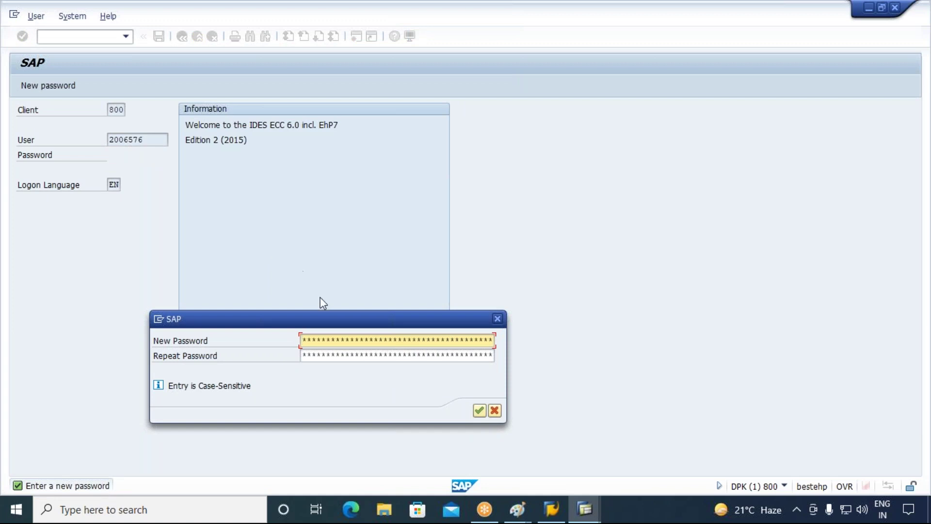
Enter a new password twice, which is rejected by the password-history check
{"action": "left_click_drag", "start_coordinate": [345, 319], "coordinate": [373, 194]}
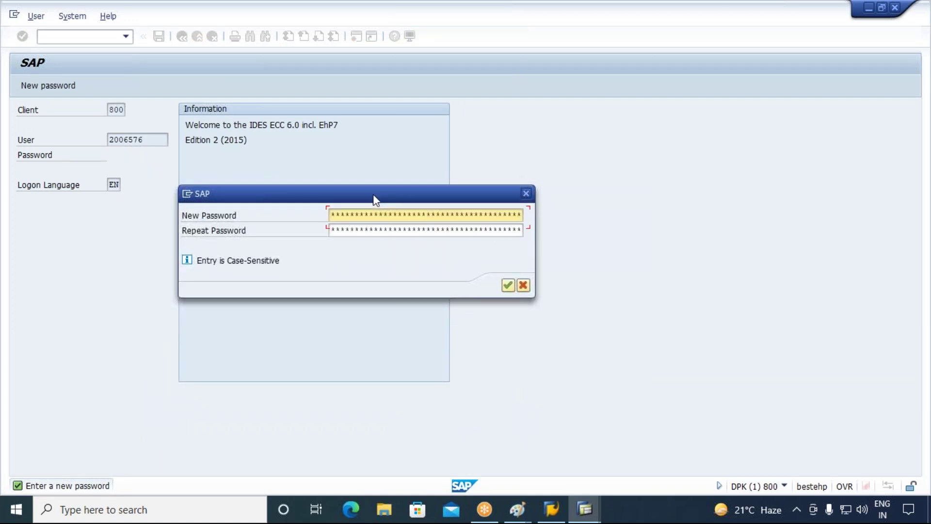
{"action": "type", "text": "*********"}
{"action": "key", "text": "Tab"}
{"action": "type", "text": "*********"}
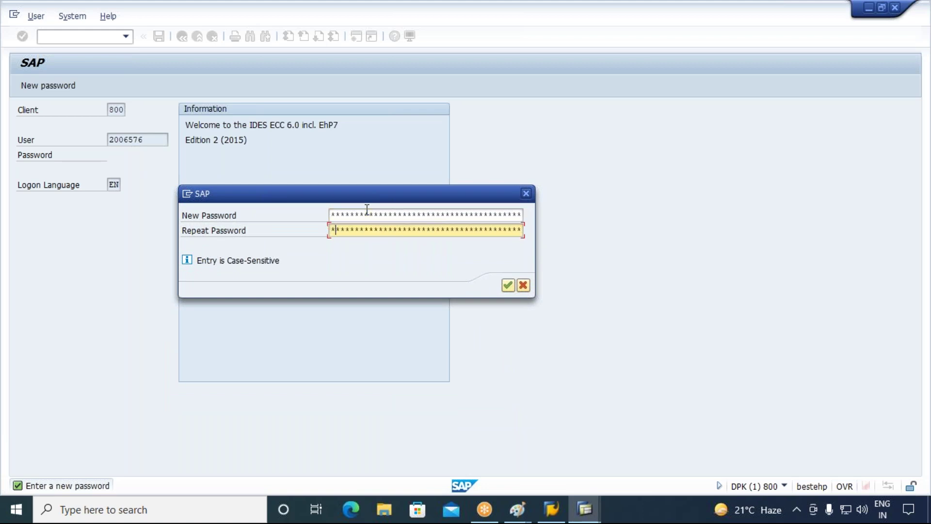
{"action": "type", "text": "*"}
{"action": "key", "text": "Return"}
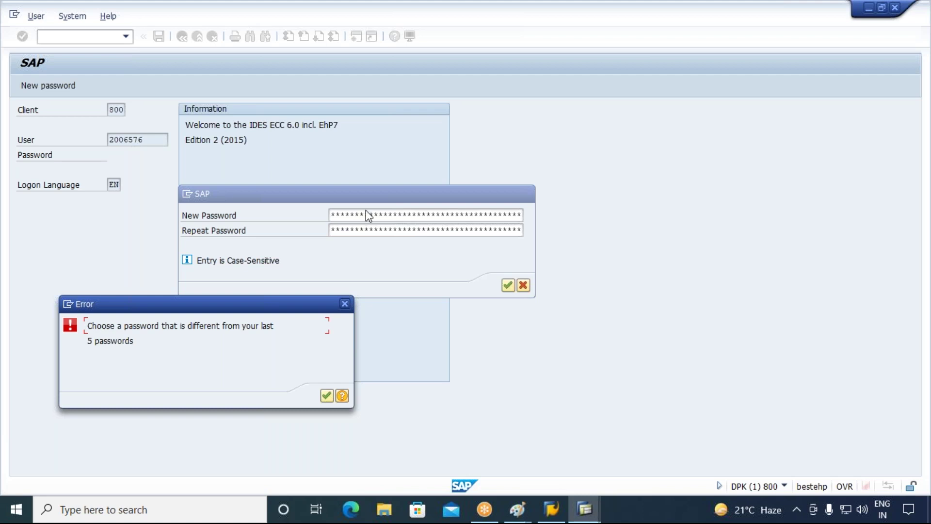
Dismiss the history error and set a different new password in both fields
{"action": "left_click_drag", "start_coordinate": [291, 308], "coordinate": [478, 324]}
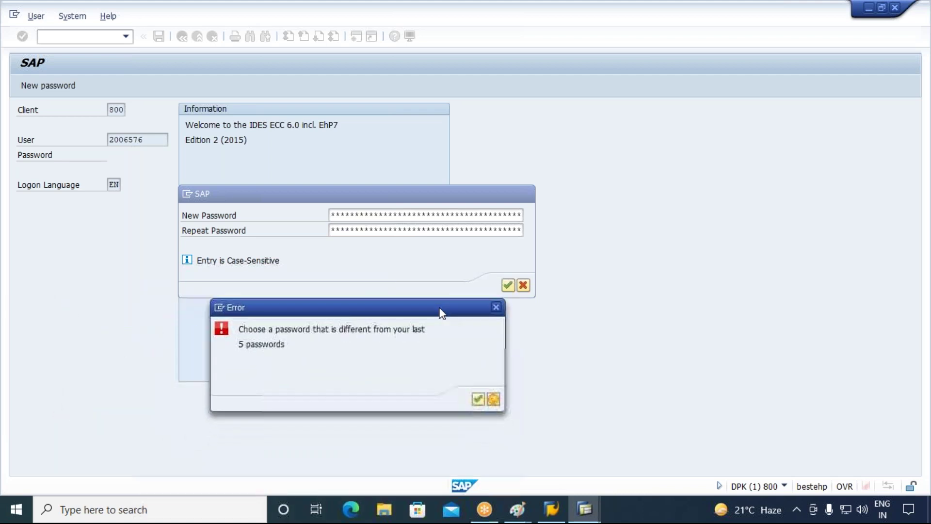
{"action": "left_click", "coordinate": [478, 400]}
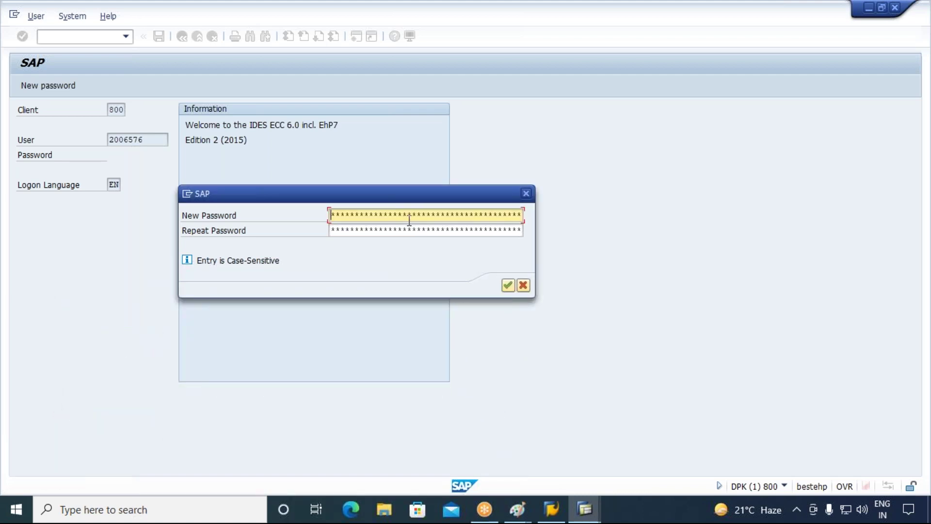
{"action": "type", "text": "***********"}
{"action": "key", "text": "Tab"}
{"action": "type", "text": "*****"}
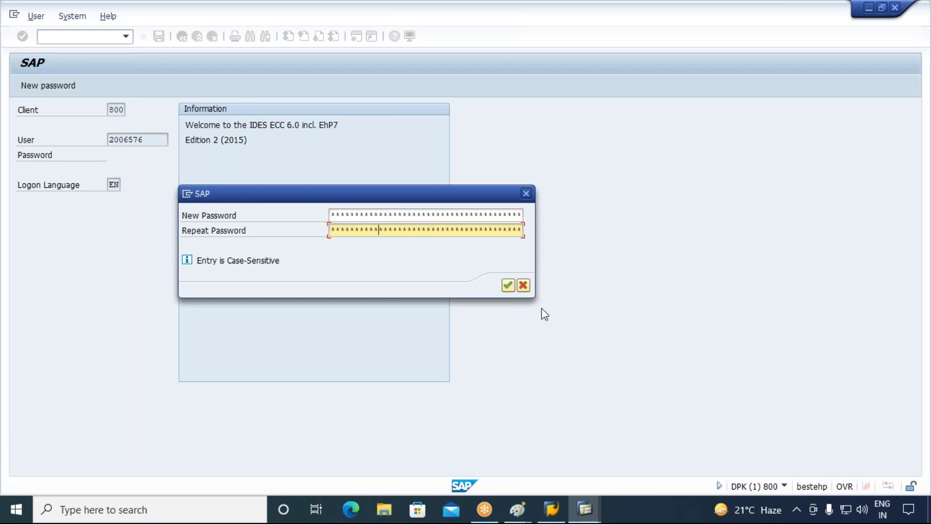
{"action": "left_click", "coordinate": [508, 287]}
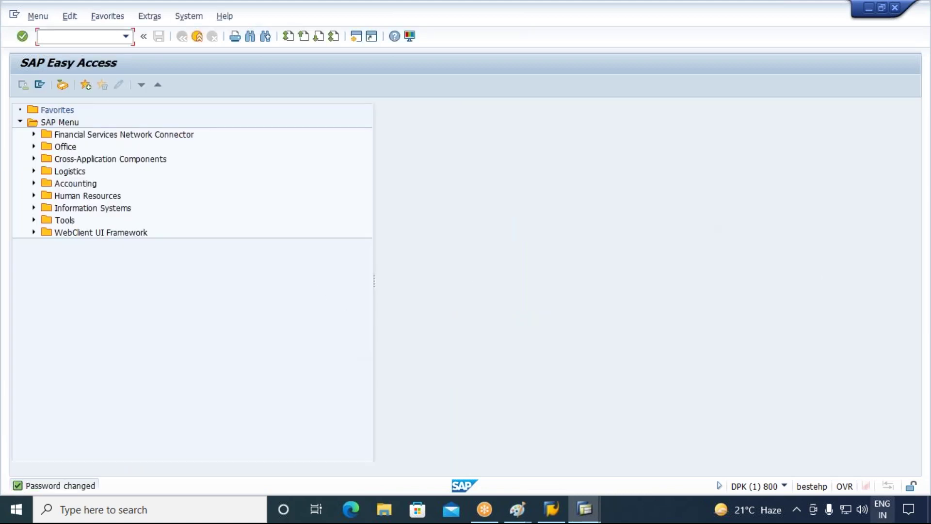
Check the system information, then bring the User Maintenance window back to the front
{"action": "left_click", "coordinate": [785, 486]}
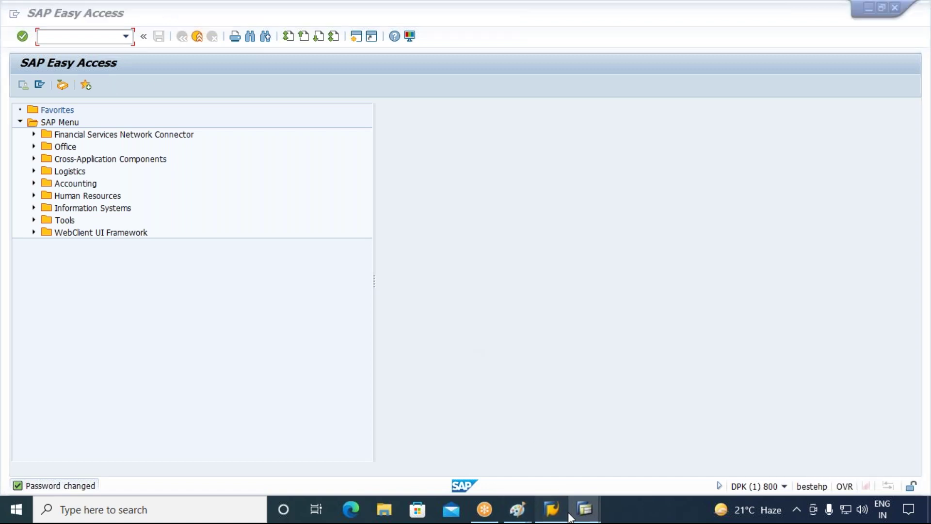
{"action": "mouse_move", "coordinate": [584, 510]}
{"action": "left_click", "coordinate": [537, 424]}
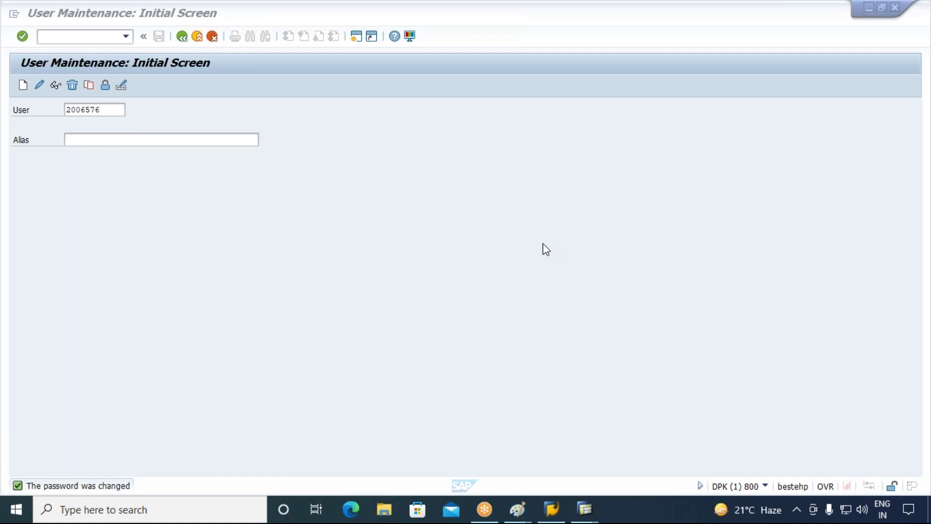
Return to Easy Access, run RZ10 and select the DEFAULT profile
{"action": "left_click", "coordinate": [183, 37]}
{"action": "type", "text": "rz10"}
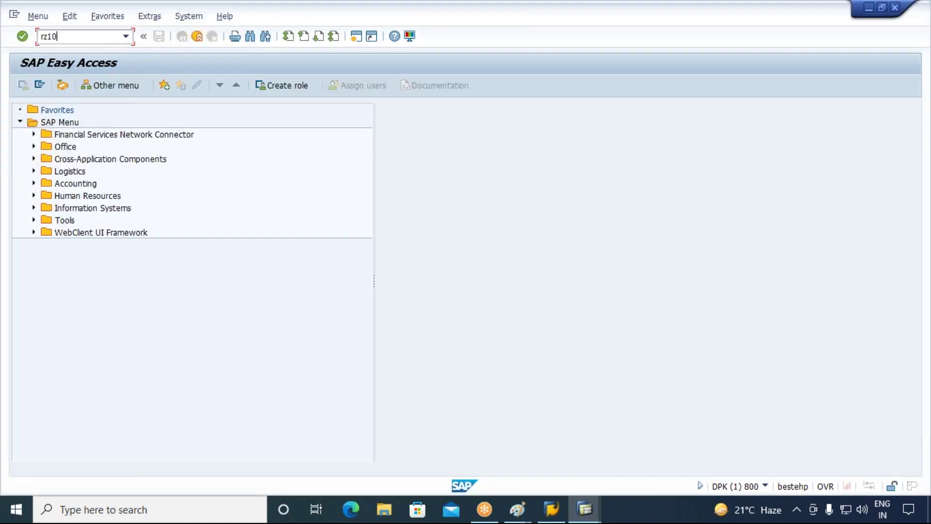
{"action": "key", "text": "Return"}
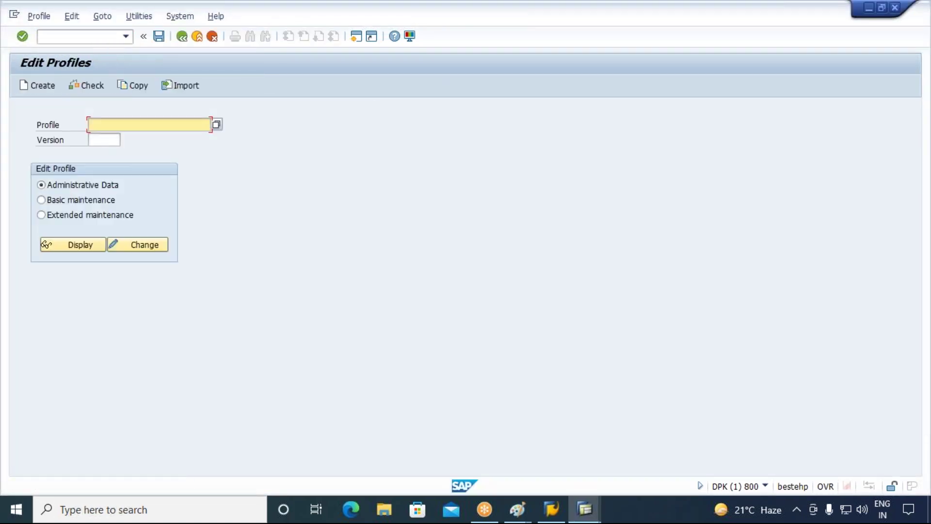
{"action": "key", "text": "F4"}
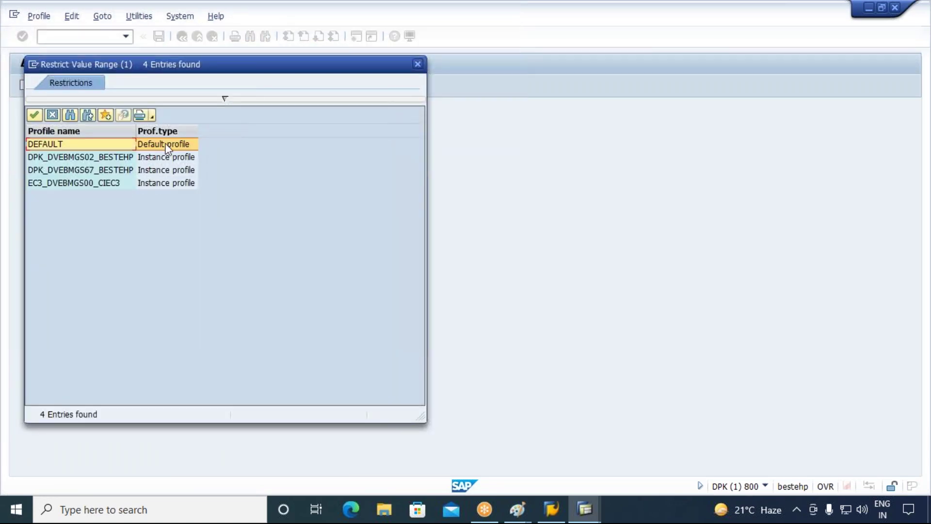
{"action": "key", "text": "Return"}
Open DEFAULT in extended maintenance and start a new parameter, listing parameter names
{"action": "left_click", "coordinate": [120, 216]}
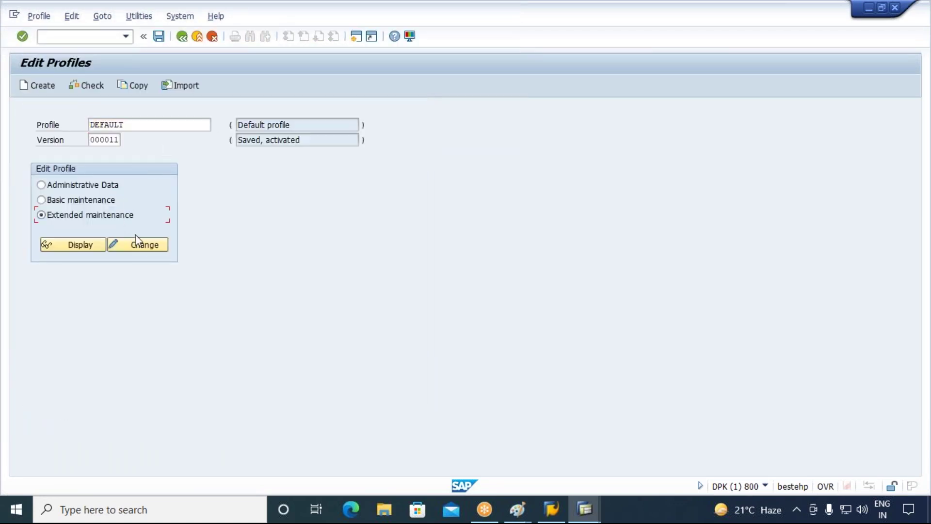
{"action": "left_click", "coordinate": [145, 245]}
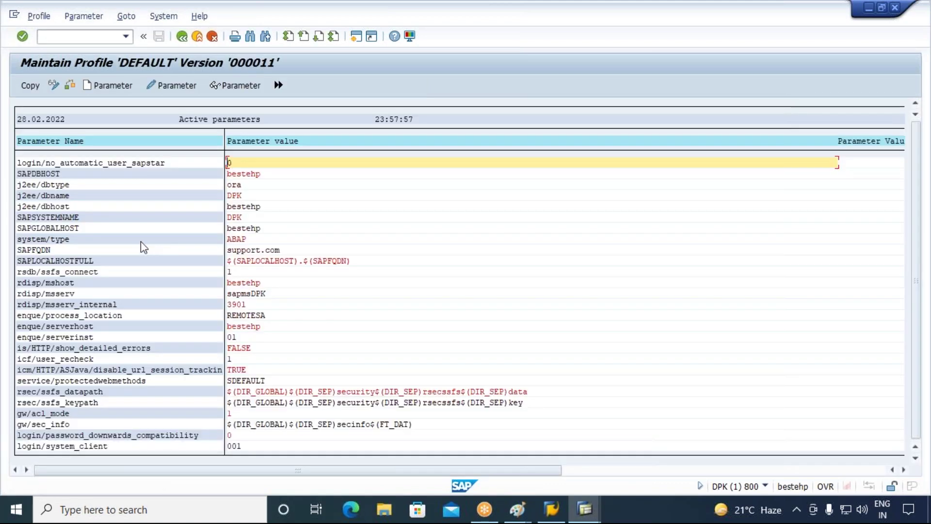
{"action": "left_click", "coordinate": [107, 86]}
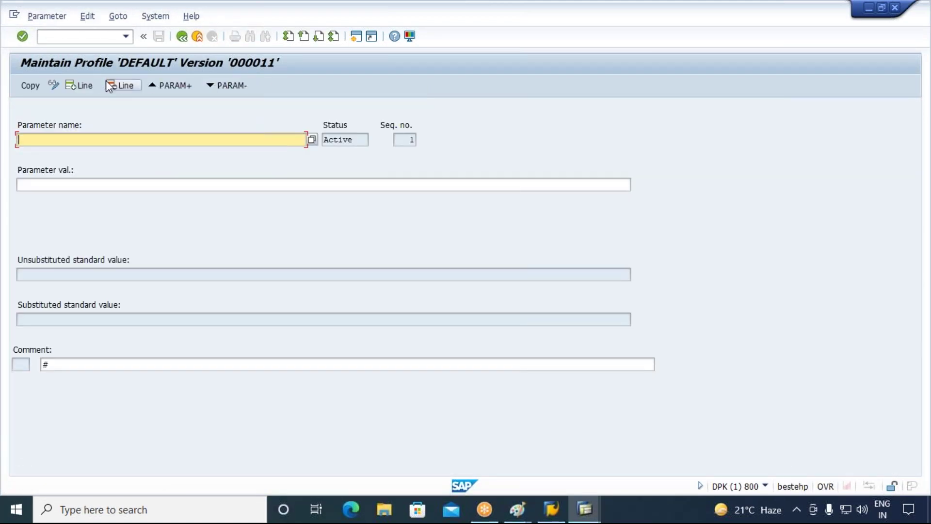
{"action": "left_click", "coordinate": [312, 141]}
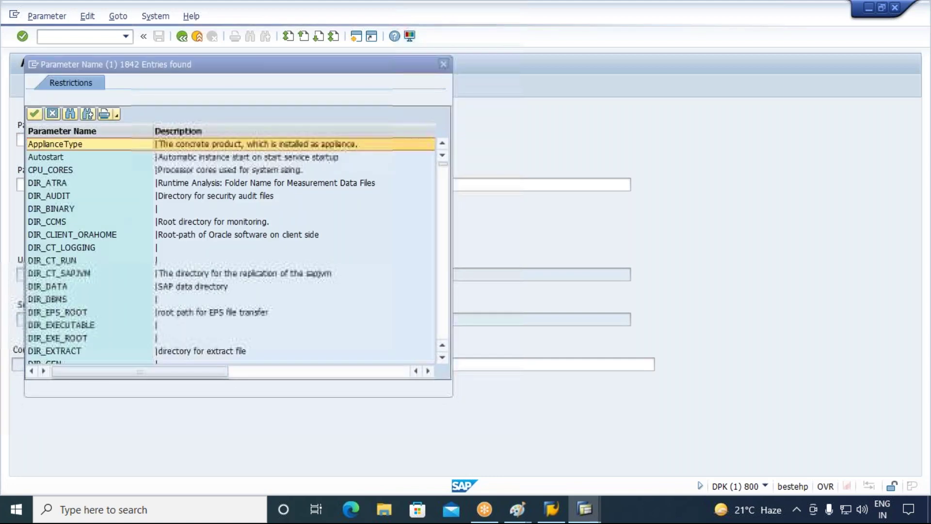
{"action": "left_click", "coordinate": [238, 98]}
{"action": "type", "text": "login"}
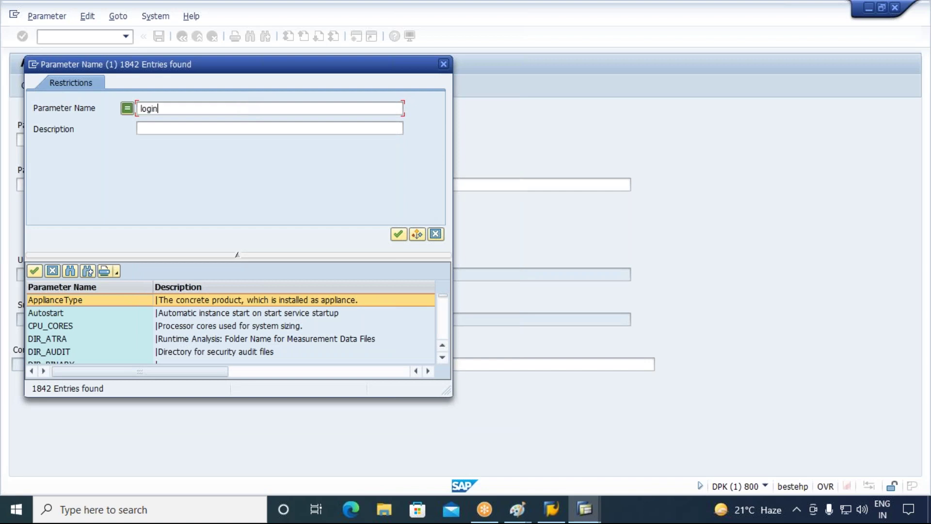
{"action": "type", "text": "/*"}
{"action": "key", "text": "Return"}
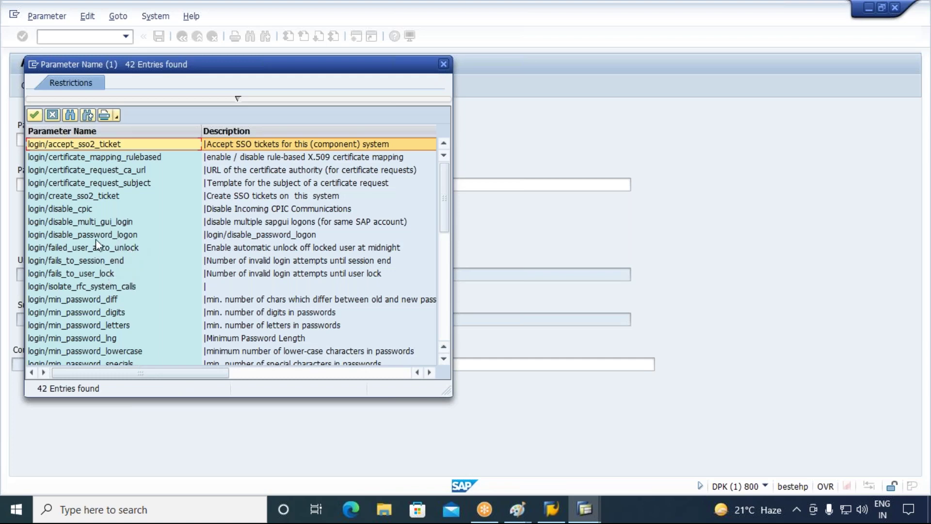
{"action": "scroll", "coordinate": [94, 319], "scroll_direction": "down", "scroll_amount": 3}
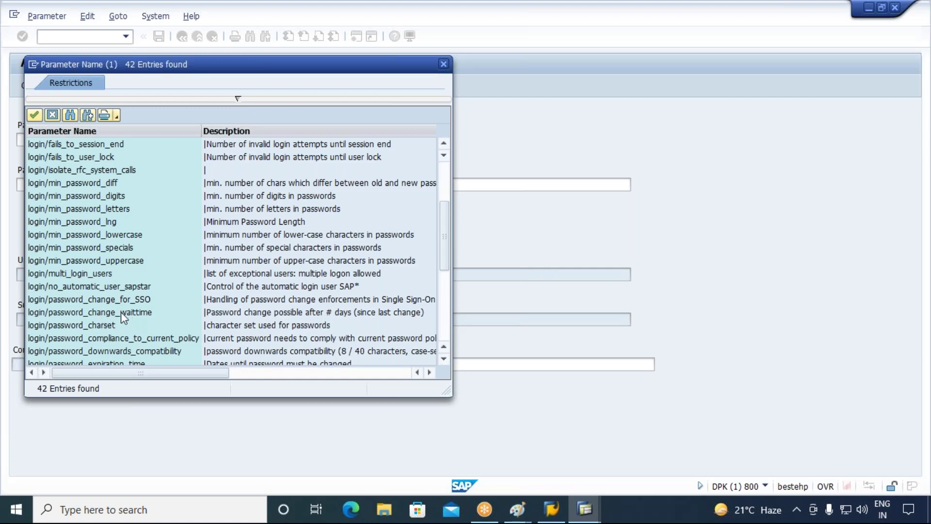
{"action": "scroll", "coordinate": [121, 313], "scroll_direction": "down", "scroll_amount": 4}
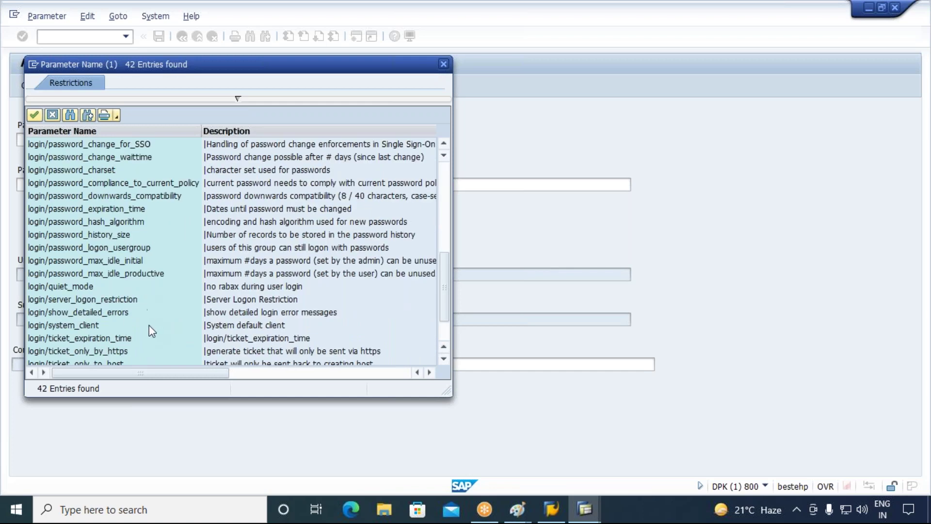
{"action": "scroll", "coordinate": [145, 324], "scroll_direction": "down", "scroll_amount": 2}
{"action": "scroll", "coordinate": [144, 324], "scroll_direction": "up", "scroll_amount": 7}
{"action": "scroll", "coordinate": [144, 324], "scroll_direction": "up", "scroll_amount": 2}
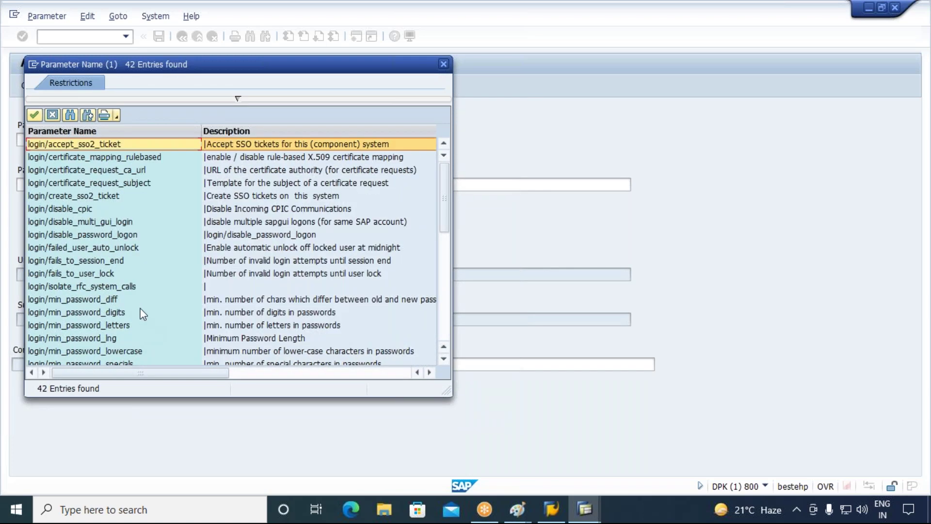
{"action": "left_click", "coordinate": [104, 222]}
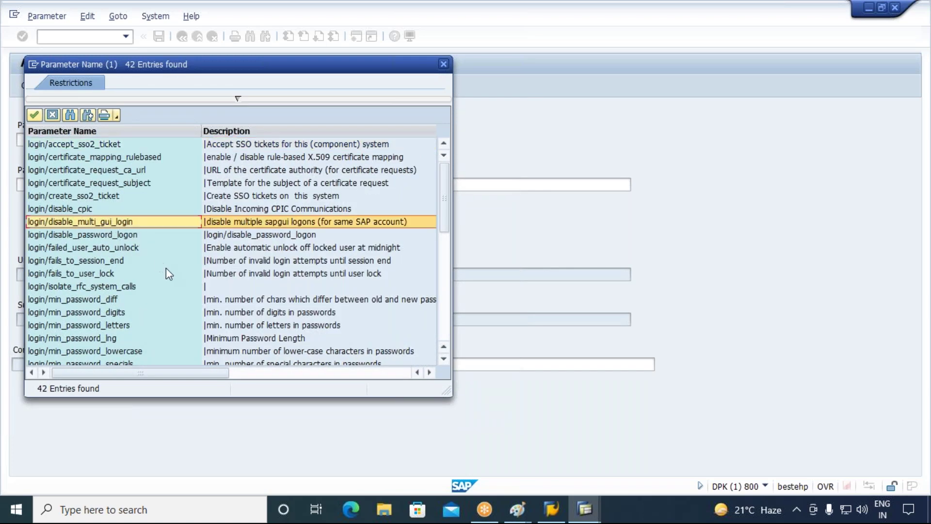
{"action": "left_click", "coordinate": [282, 235]}
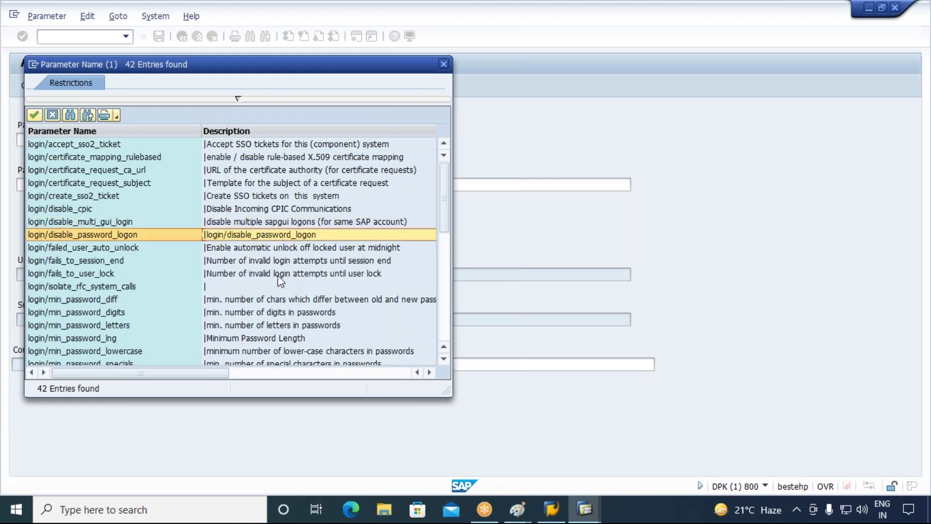
{"action": "left_click", "coordinate": [262, 262]}
{"action": "left_click", "coordinate": [215, 276]}
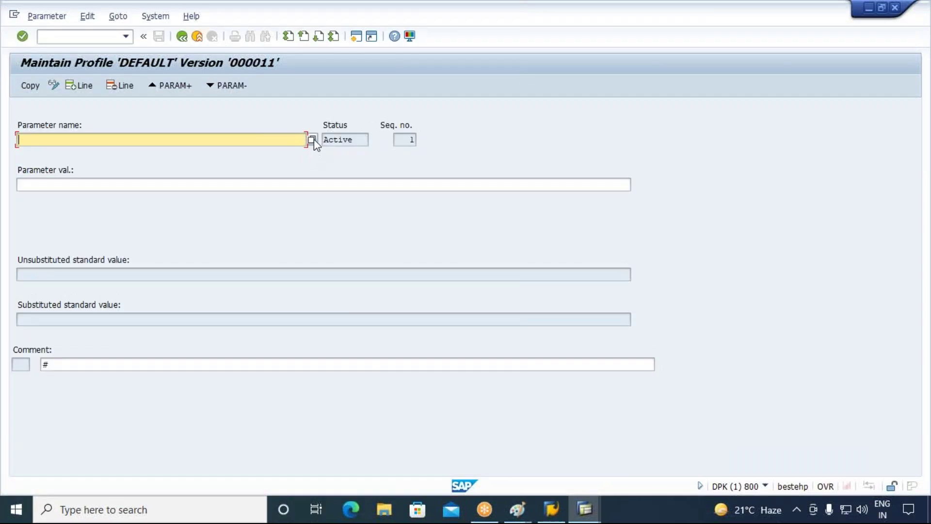
{"action": "key", "text": "F4"}
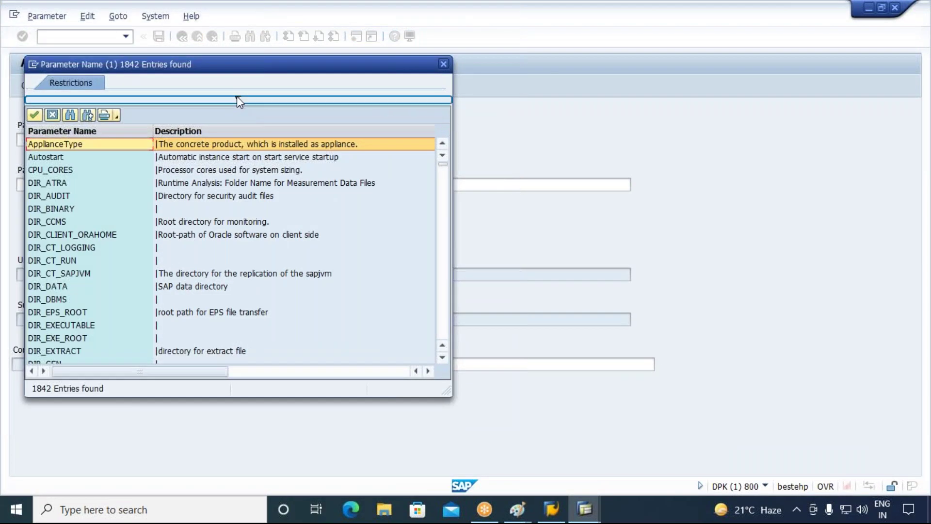
Search parameter names with login/* and choose login/fails_to_user_lock
{"action": "left_click", "coordinate": [237, 96]}
{"action": "type", "text": "login/*"}
{"action": "key", "text": "Return"}
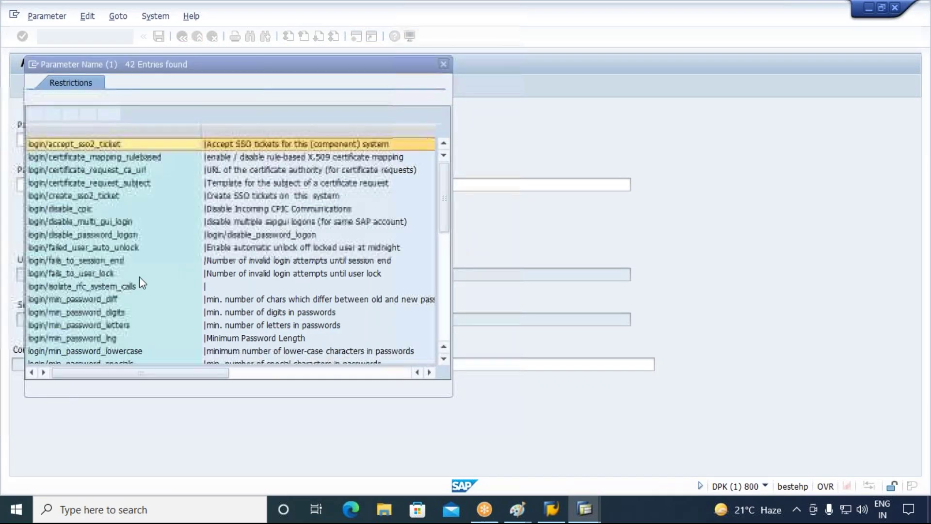
{"action": "double_click", "coordinate": [89, 273]}
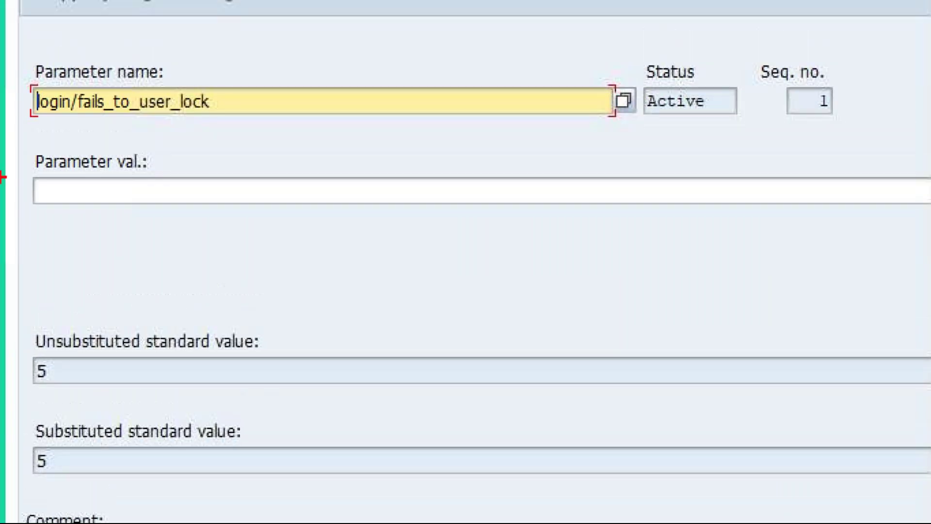
{"action": "left_click_drag", "start_coordinate": [18, 349], "coordinate": [60, 389]}
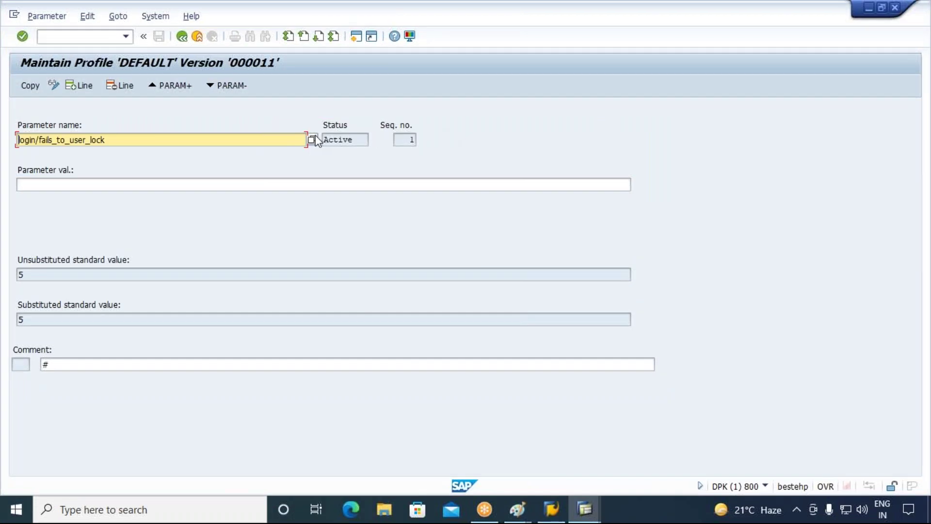
Repeat the login/* parameter search and accept login/fails_to_user_lock again
{"action": "left_click", "coordinate": [312, 140]}
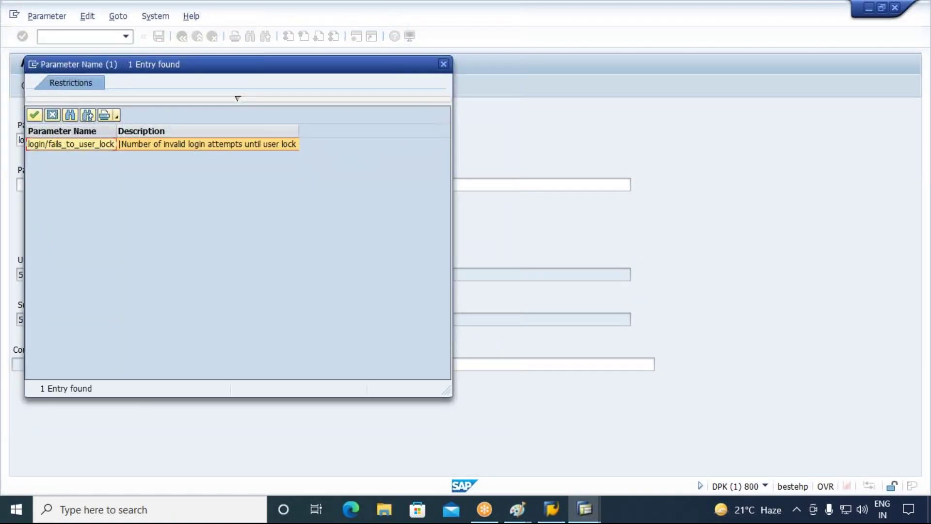
{"action": "left_click", "coordinate": [238, 99]}
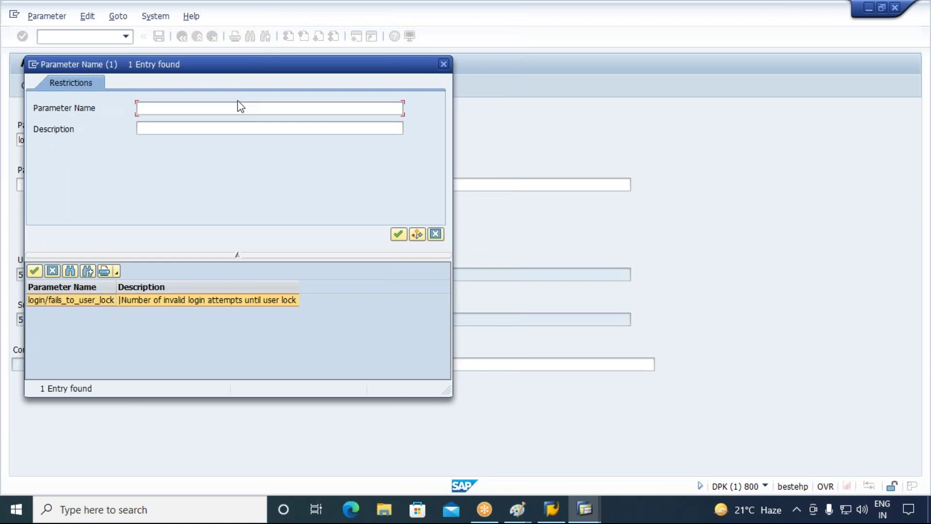
{"action": "type", "text": "login/*"}
{"action": "key", "text": "Return"}
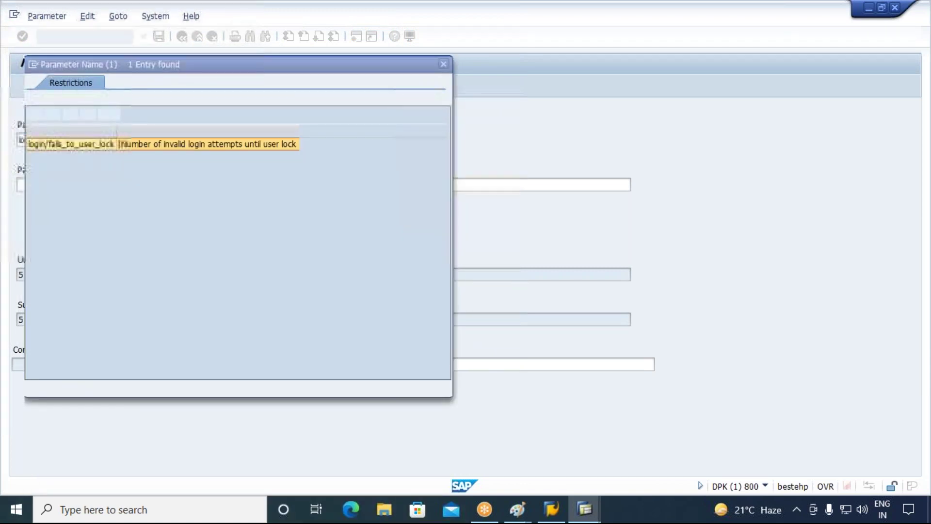
{"action": "left_click", "coordinate": [234, 100]}
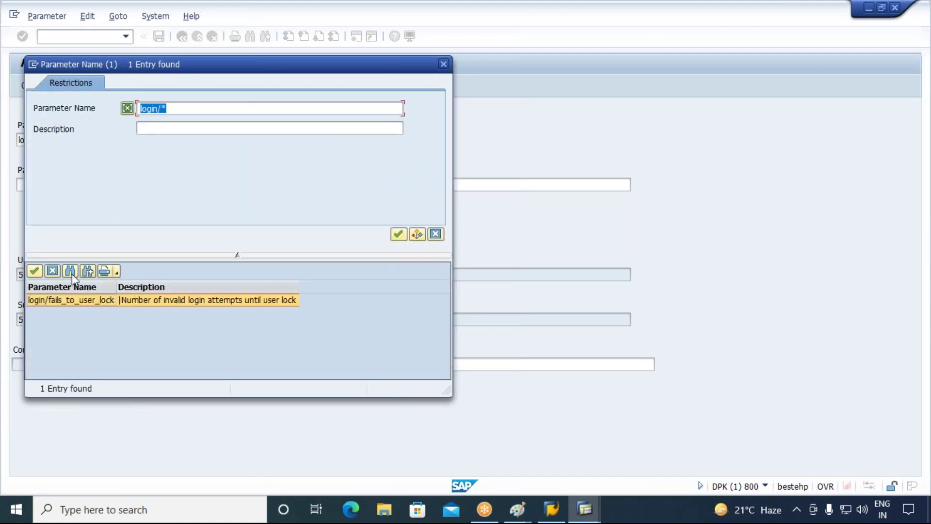
{"action": "left_click", "coordinate": [51, 270]}
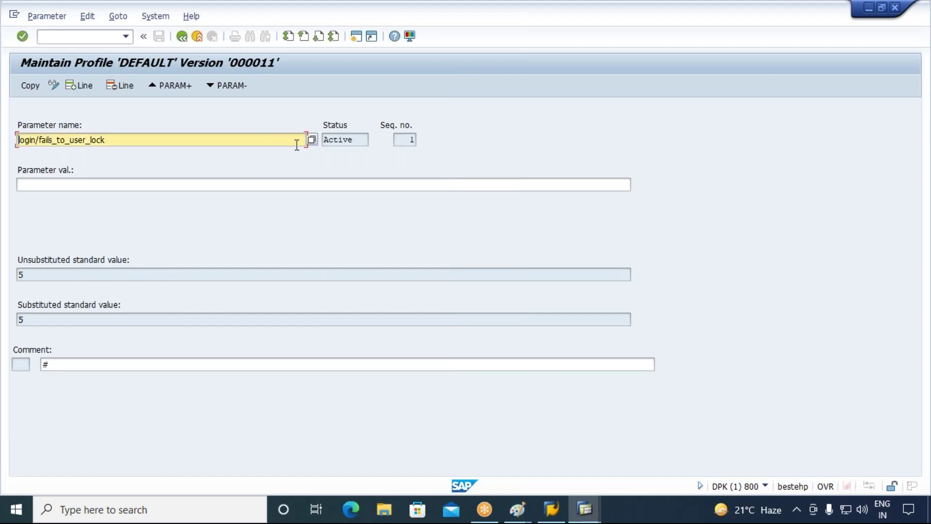
Search with login*, close the search, and clear the Parameter name field
{"action": "left_click", "coordinate": [312, 141]}
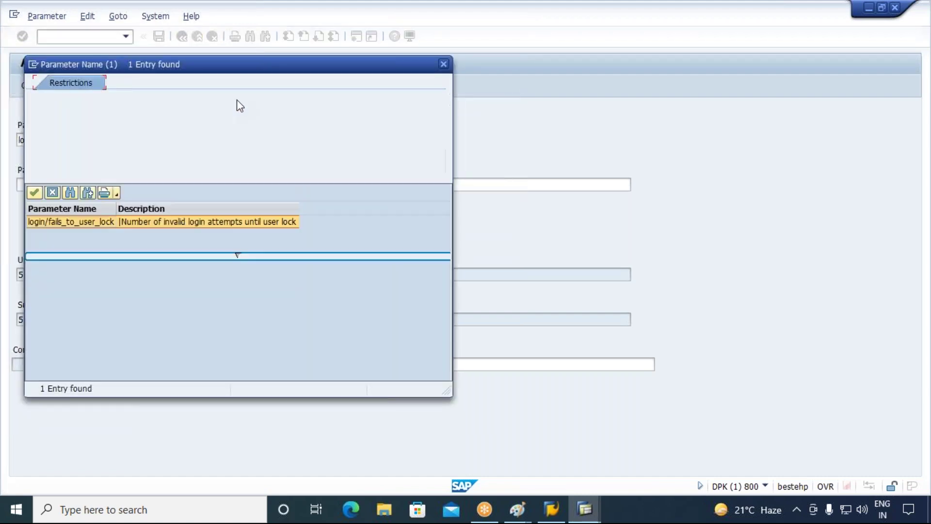
{"action": "type", "text": "login*"}
{"action": "key", "text": "Return"}
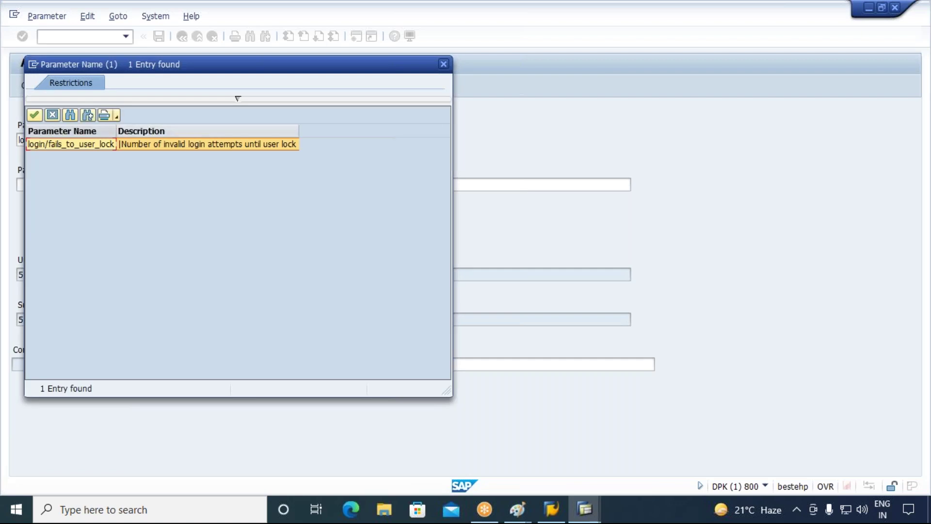
{"action": "left_click", "coordinate": [54, 117]}
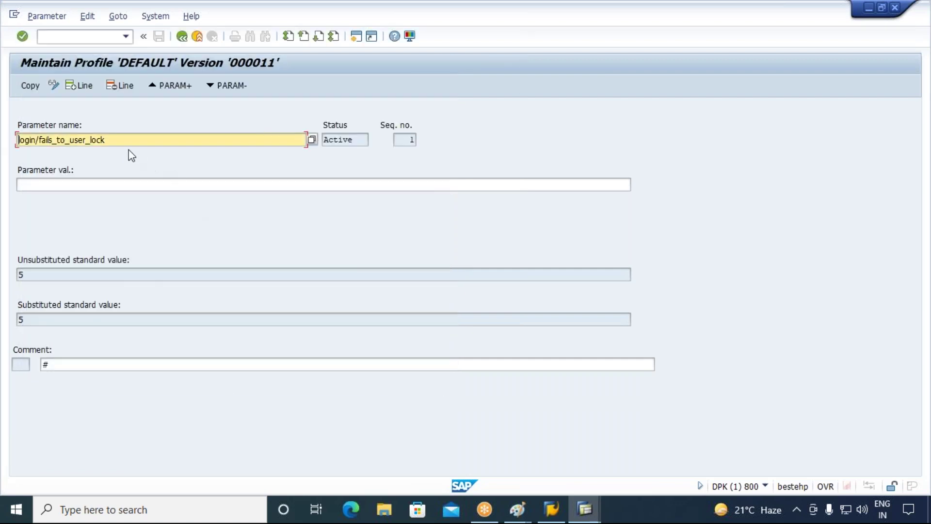
{"action": "left_click_drag", "start_coordinate": [116, 141], "coordinate": [6, 124]}
{"action": "key", "text": "Delete"}
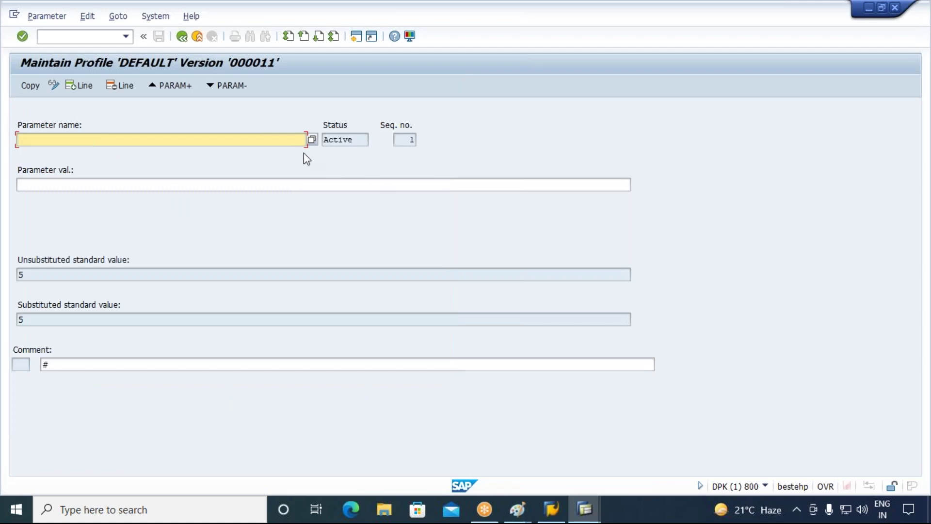
Search the parameter-name value list for 'lo' login parameters
{"action": "left_click", "coordinate": [311, 140]}
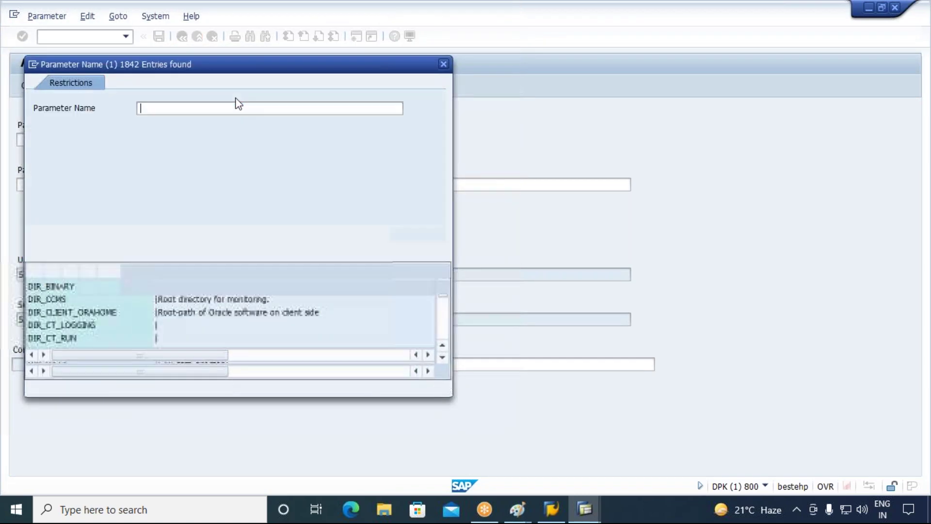
{"action": "type", "text": "login/*"}
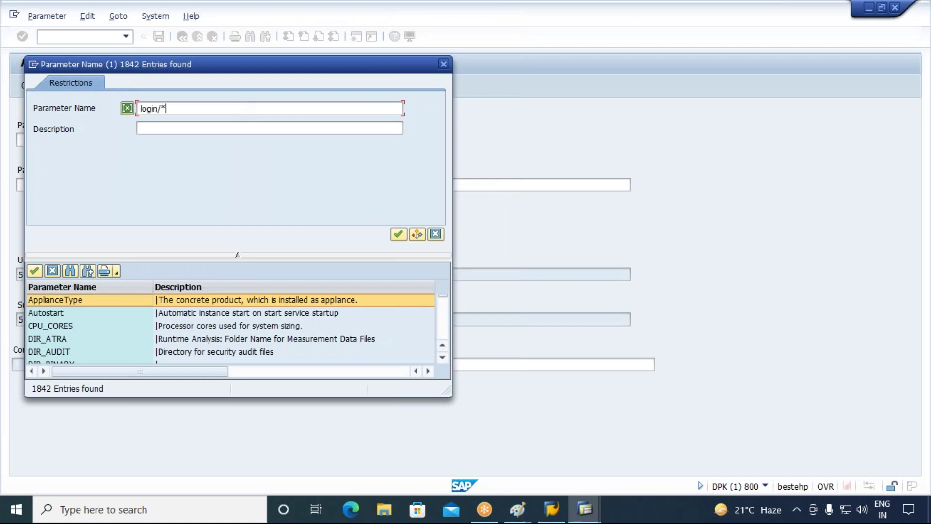
{"action": "key", "text": "Return"}
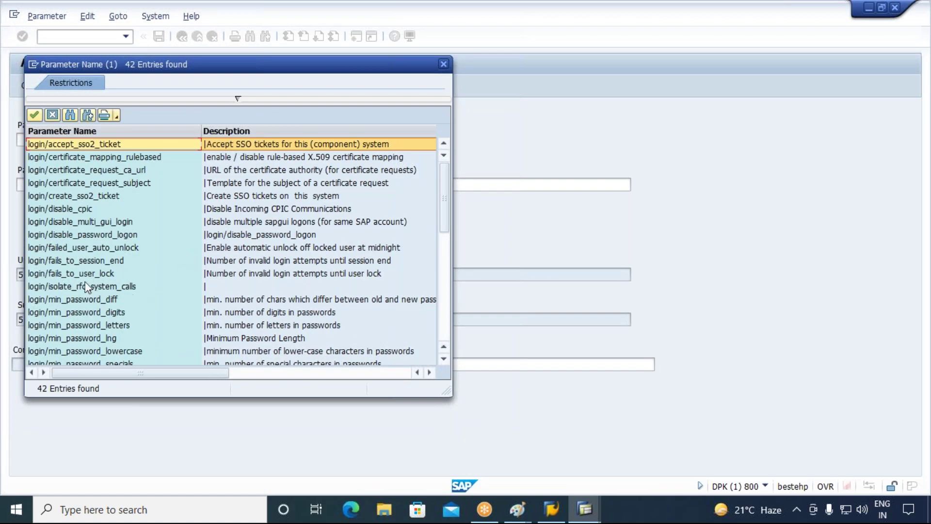
{"action": "left_click", "coordinate": [86, 238]}
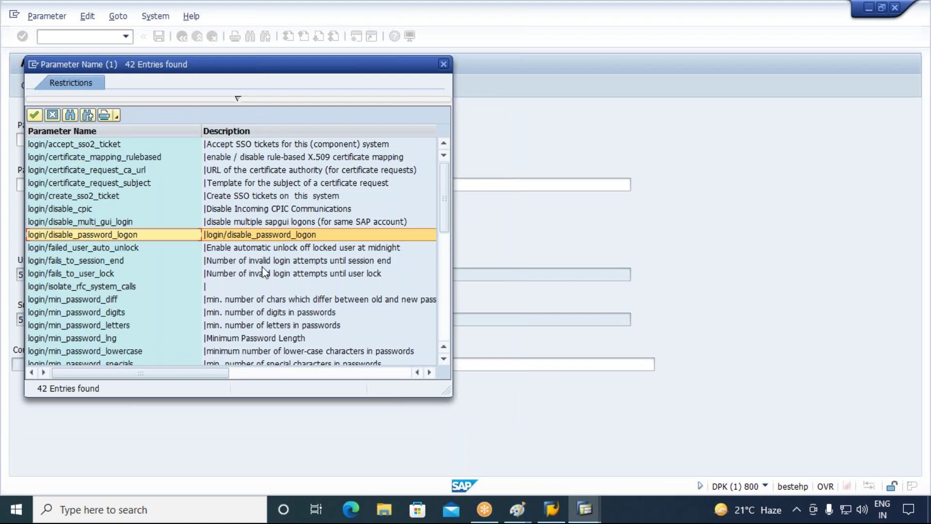
{"action": "scroll", "coordinate": [262, 288], "scroll_direction": "down", "scroll_amount": 3}
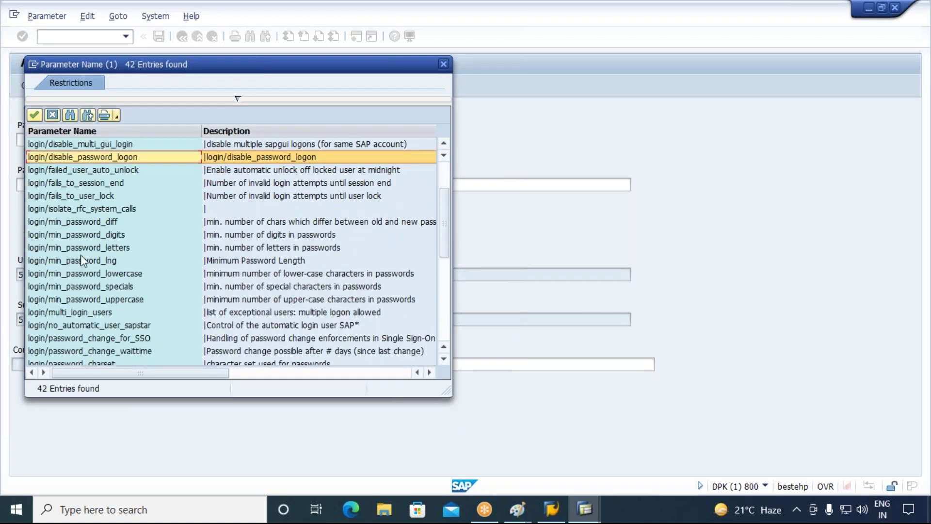
Pick login/fails_to_session_end (standard value 3) as the parameter and bring up SAP Logon
{"action": "left_click", "coordinate": [83, 186]}
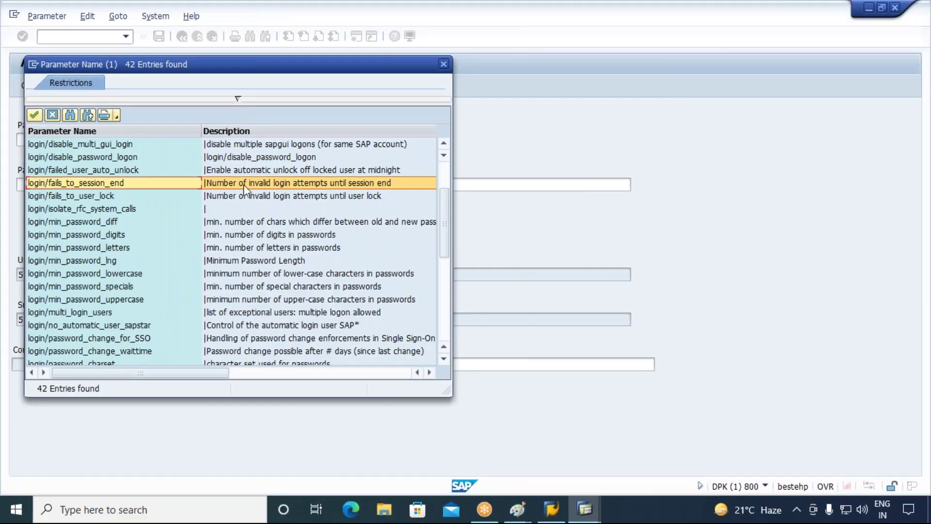
{"action": "double_click", "coordinate": [467, 190]}
{"action": "left_click", "coordinate": [22, 275]}
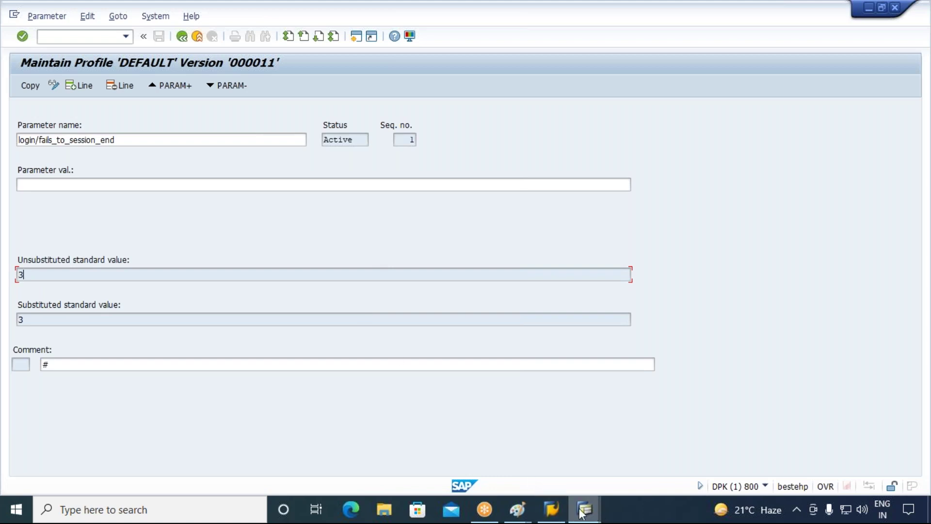
{"action": "left_click", "coordinate": [552, 509]}
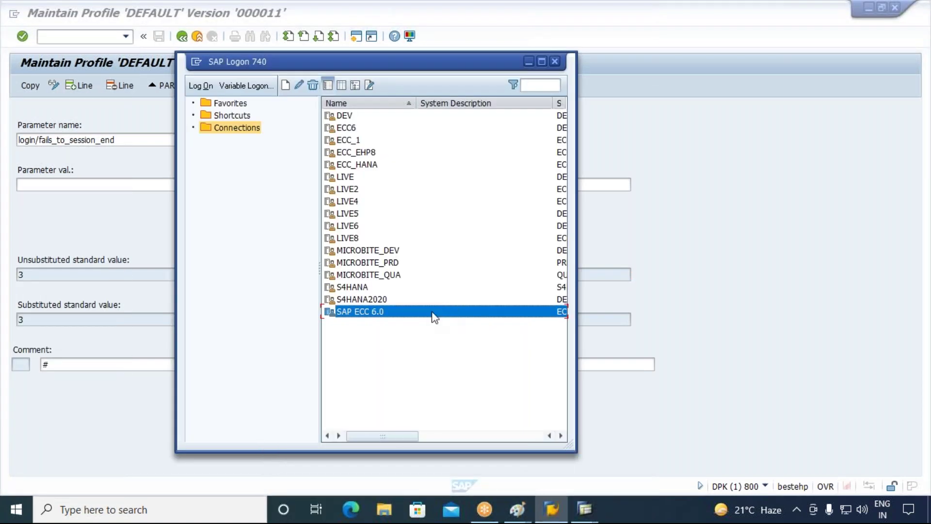
Attempt repeated SAP ECC 6.0 logons with the saved user and a wrong password until rejected
{"action": "double_click", "coordinate": [435, 318]}
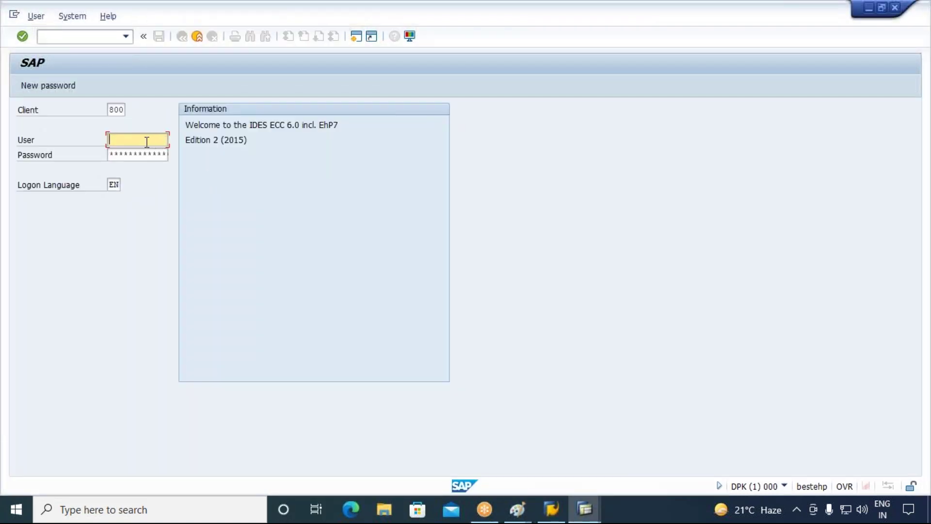
{"action": "type", "text": "2"}
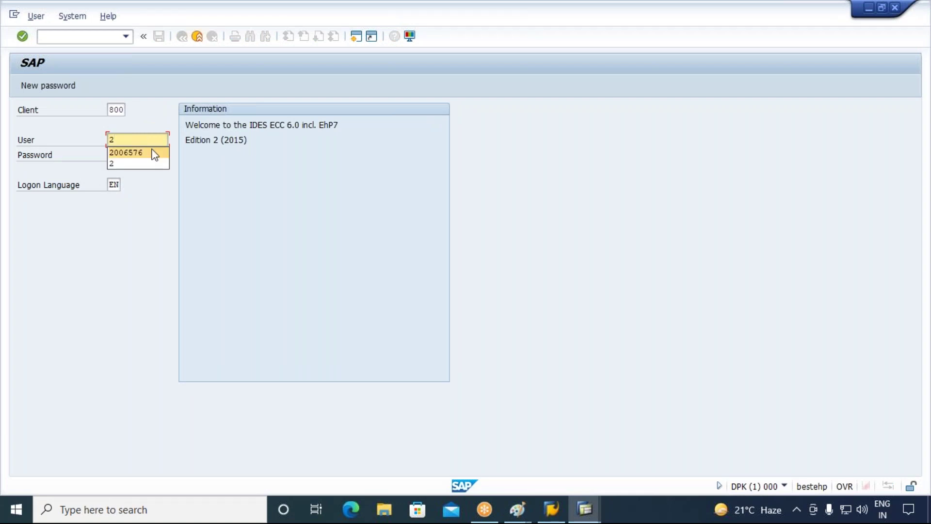
{"action": "left_click", "coordinate": [150, 153]}
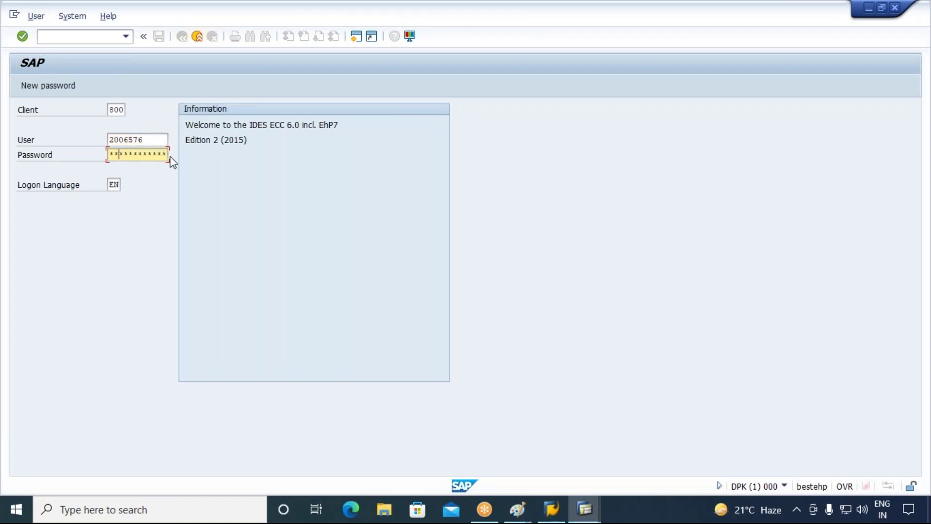
{"action": "key", "text": "Return"}
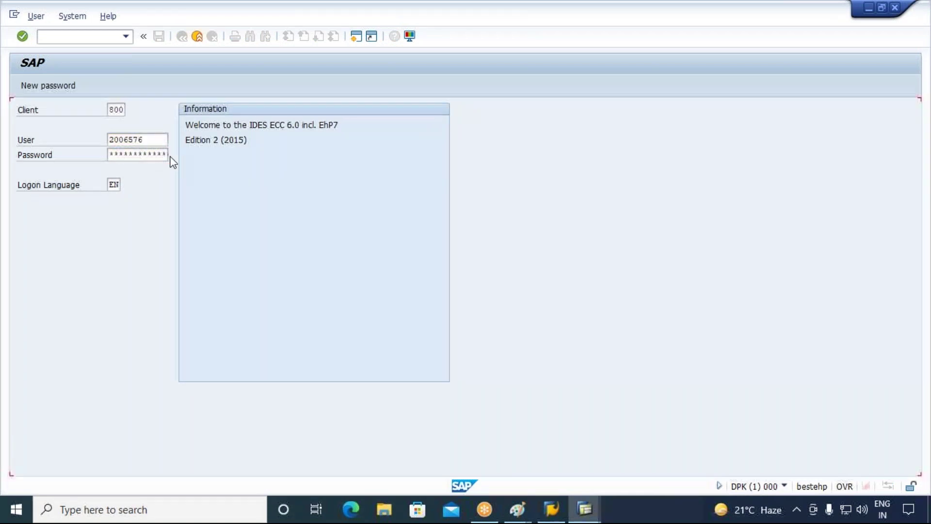
{"action": "left_click", "coordinate": [152, 154]}
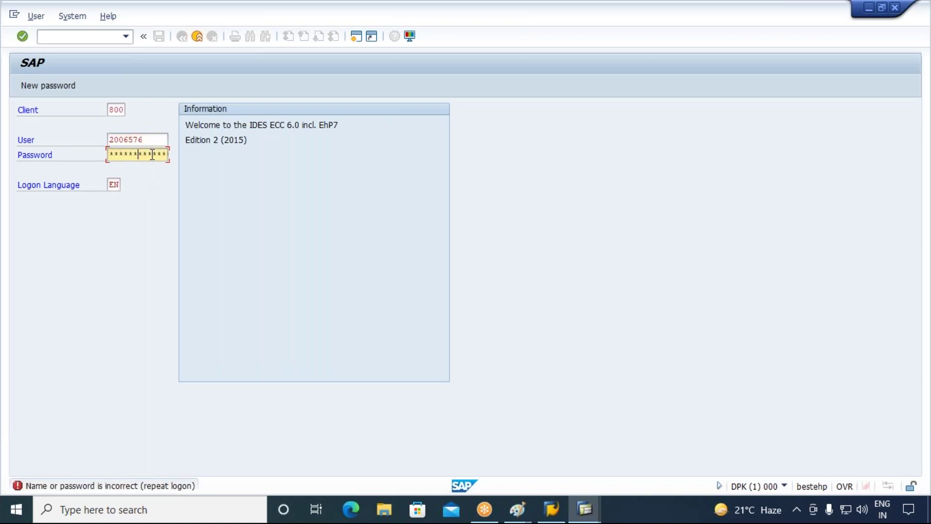
{"action": "key", "text": "Return"}
{"action": "left_click", "coordinate": [137, 155]}
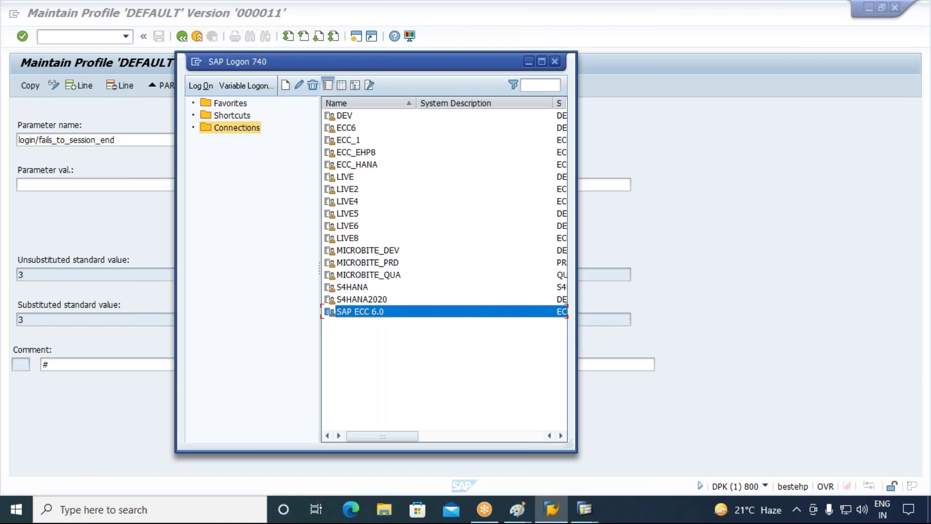
On the DEFAULT profile screen, clear login/fails_to_session_end and open the full 1842-parameter list
{"action": "left_click", "coordinate": [56, 272]}
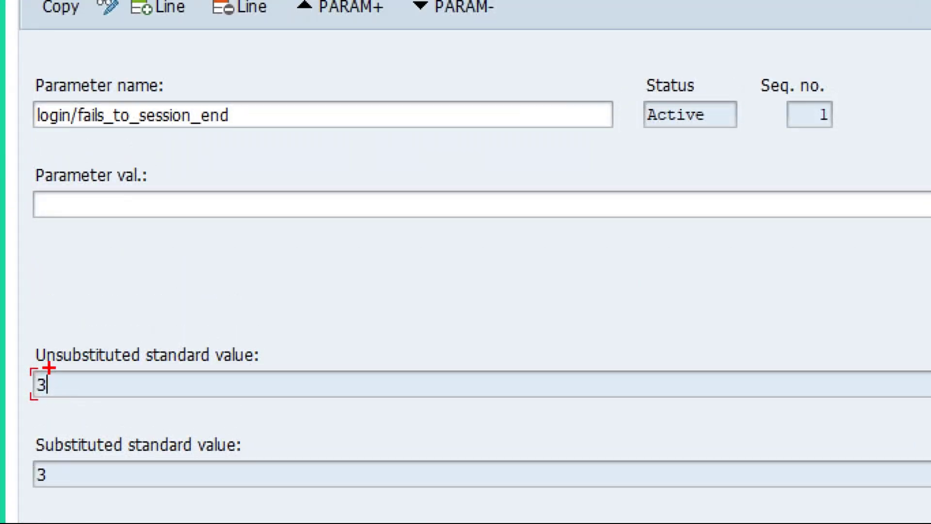
{"action": "left_click_drag", "start_coordinate": [28, 368], "coordinate": [49, 406]}
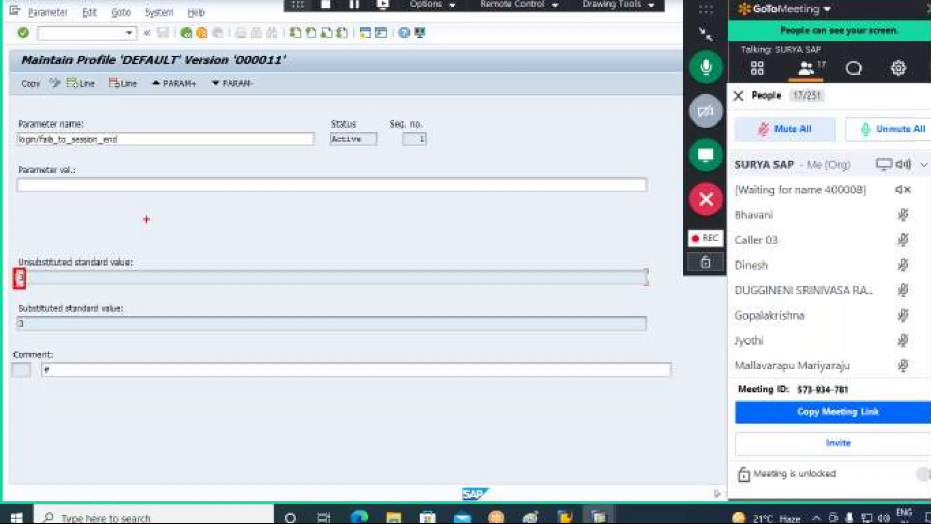
{"action": "key", "text": "F4"}
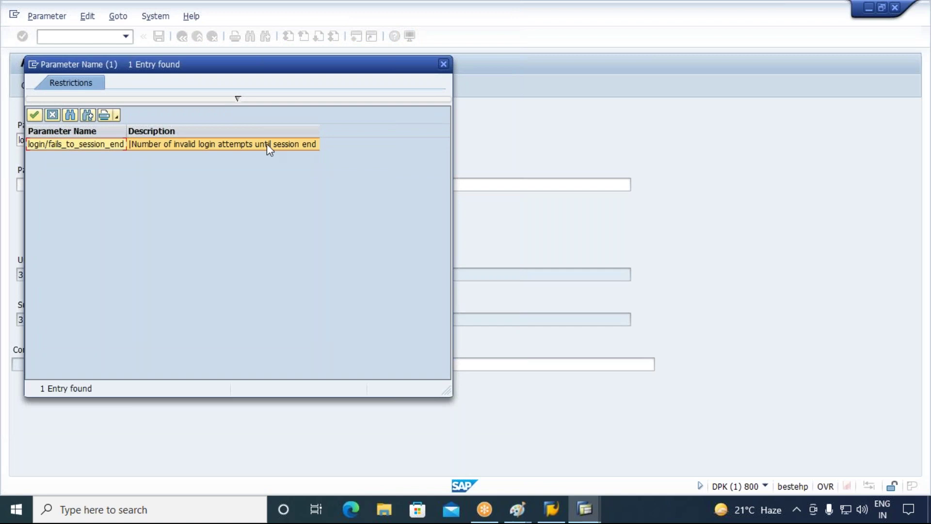
{"action": "left_click", "coordinate": [444, 64]}
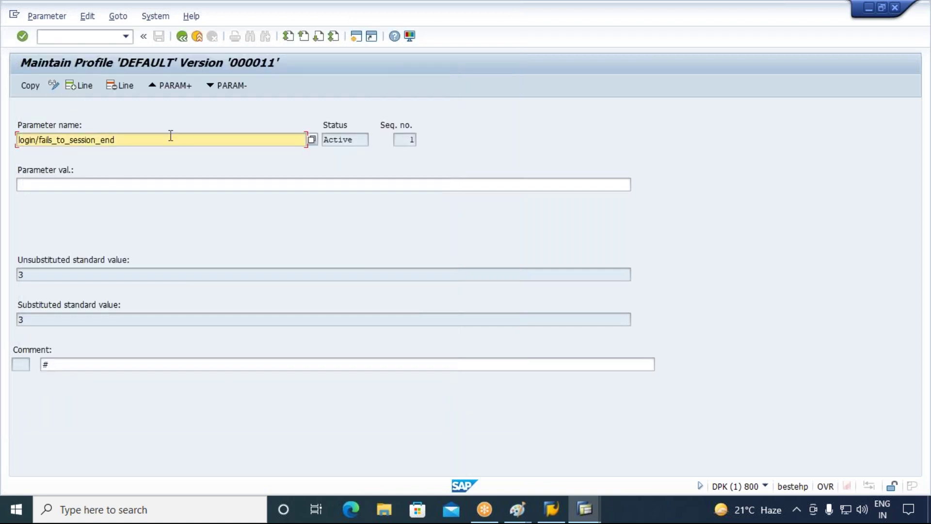
{"action": "left_click_drag", "start_coordinate": [140, 145], "coordinate": [6, 138]}
{"action": "key", "text": "Delete"}
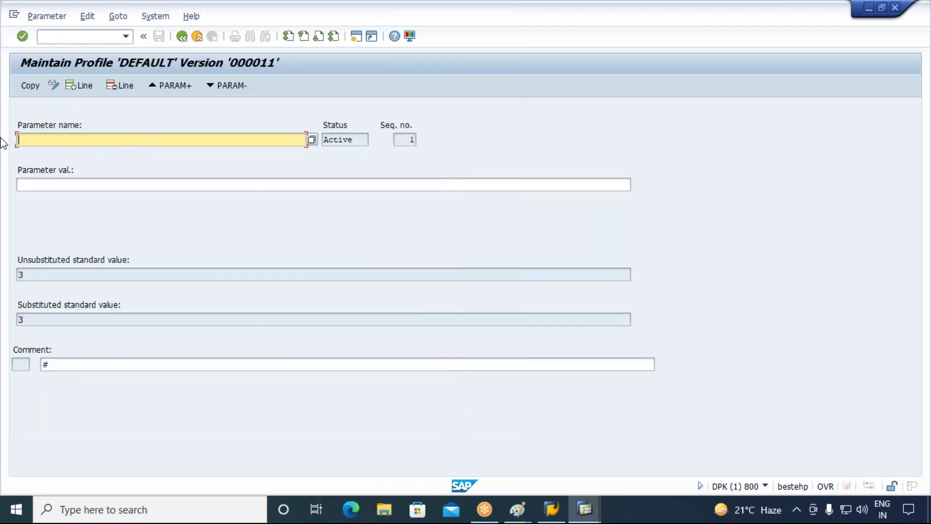
{"action": "left_click", "coordinate": [311, 140]}
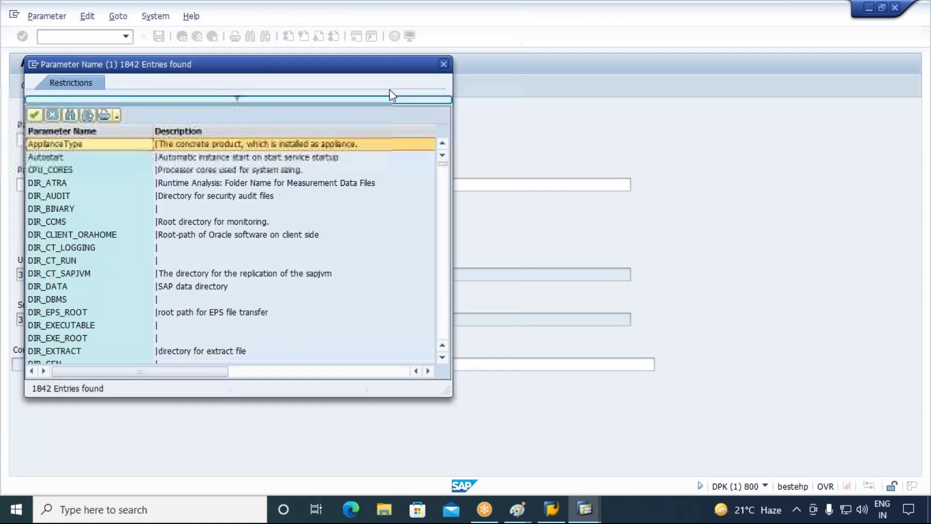
Search parameters restricted to login/* and choose login/fails_to_user_lock, standard value 5
{"action": "left_click", "coordinate": [351, 101]}
{"action": "type", "text": "login/"}
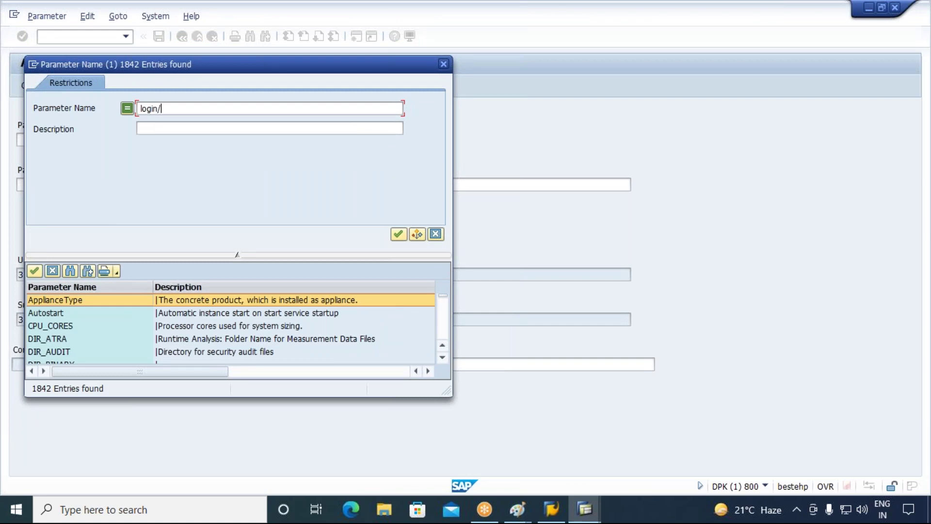
{"action": "type", "text": "*"}
{"action": "key", "text": "Return"}
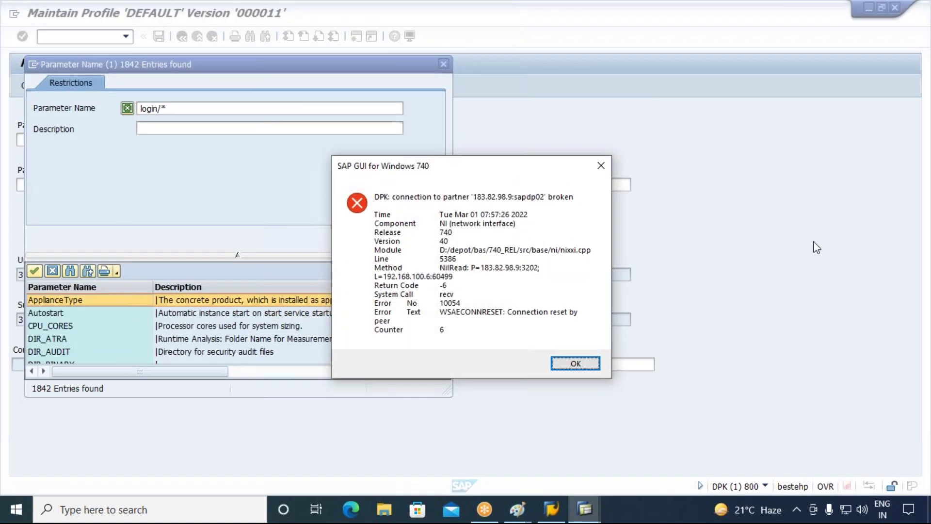
{"action": "left_click", "coordinate": [562, 367]}
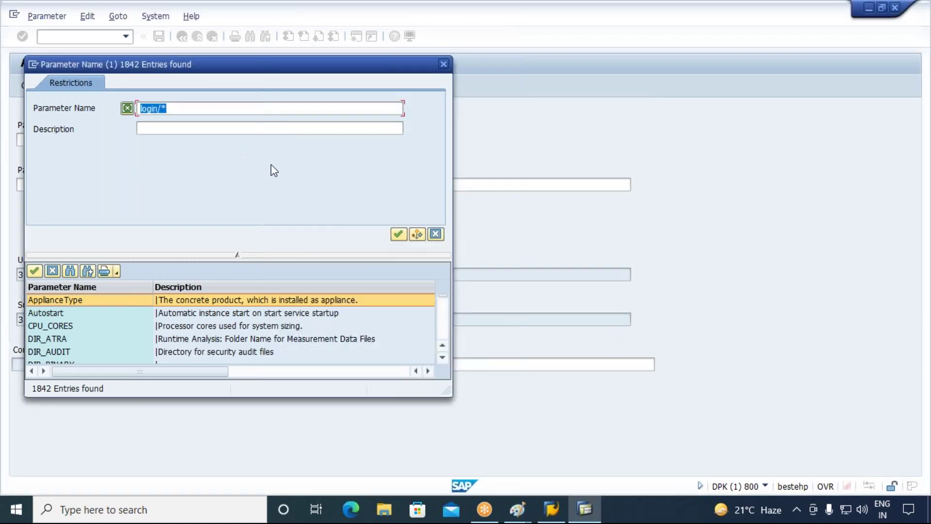
{"action": "left_click", "coordinate": [399, 235]}
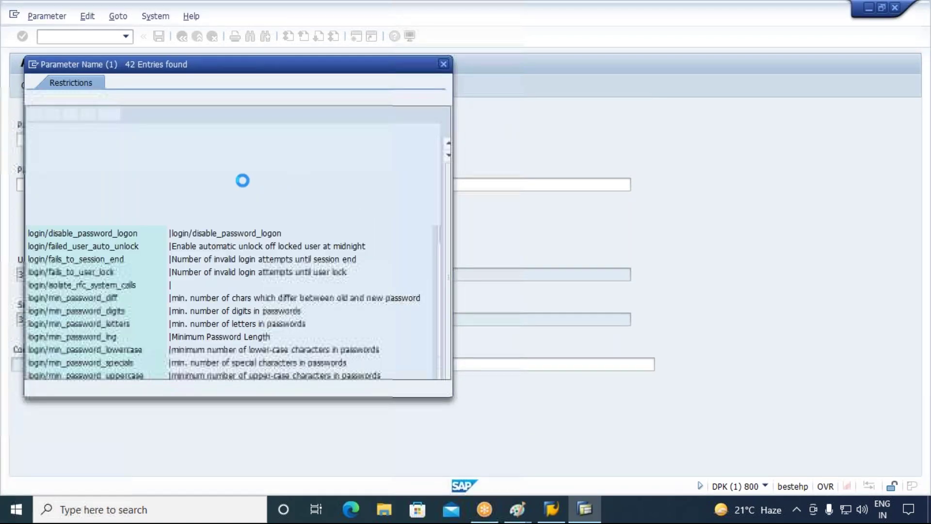
{"action": "left_click_drag", "start_coordinate": [318, 65], "coordinate": [508, 49]}
{"action": "scroll", "coordinate": [400, 265], "scroll_direction": "down", "scroll_amount": 3}
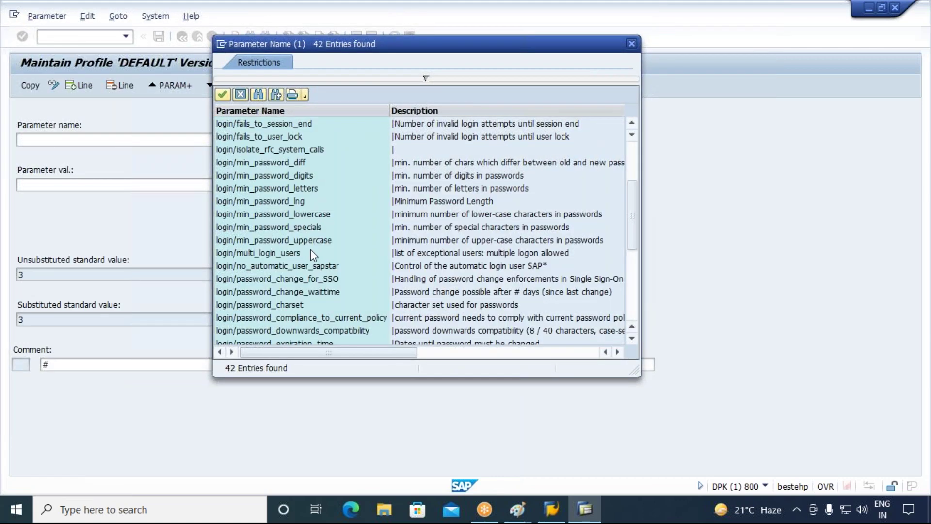
{"action": "scroll", "coordinate": [311, 249], "scroll_direction": "up", "scroll_amount": 2}
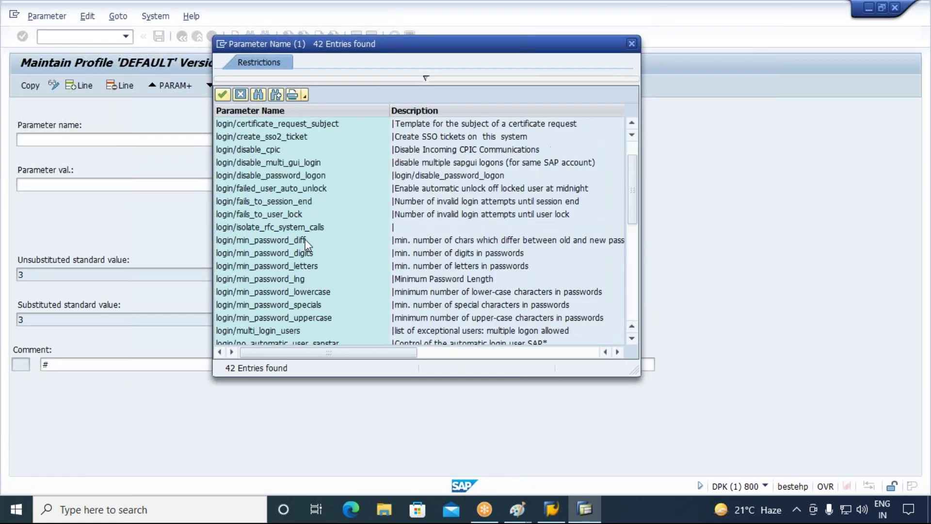
{"action": "left_click", "coordinate": [278, 216]}
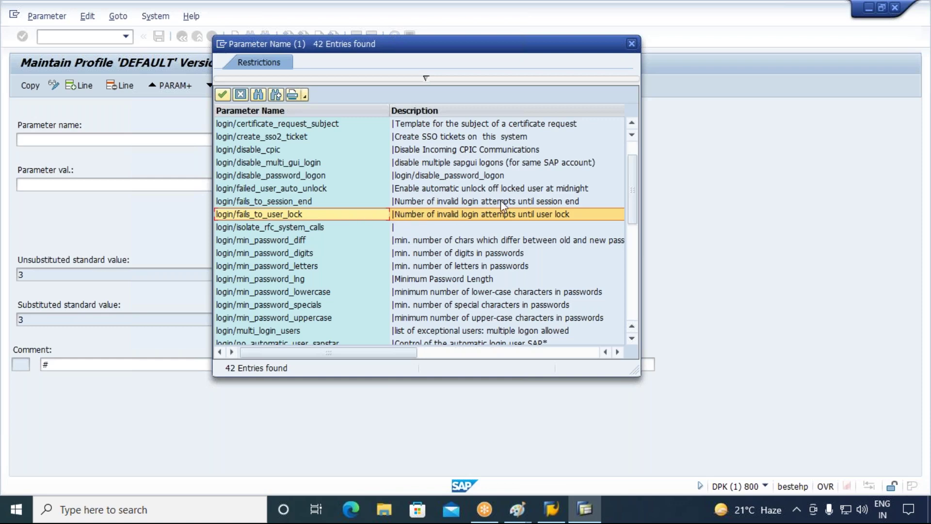
{"action": "double_click", "coordinate": [538, 218]}
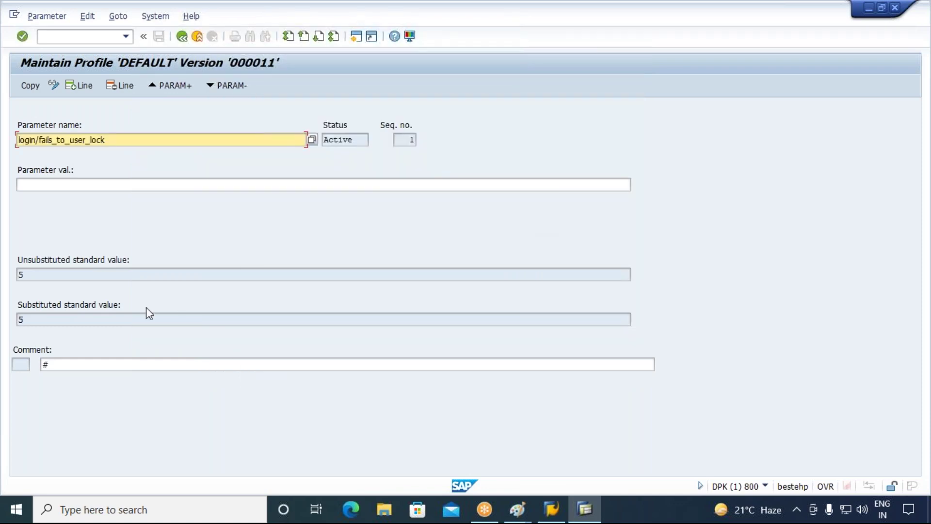
{"action": "left_click", "coordinate": [70, 272]}
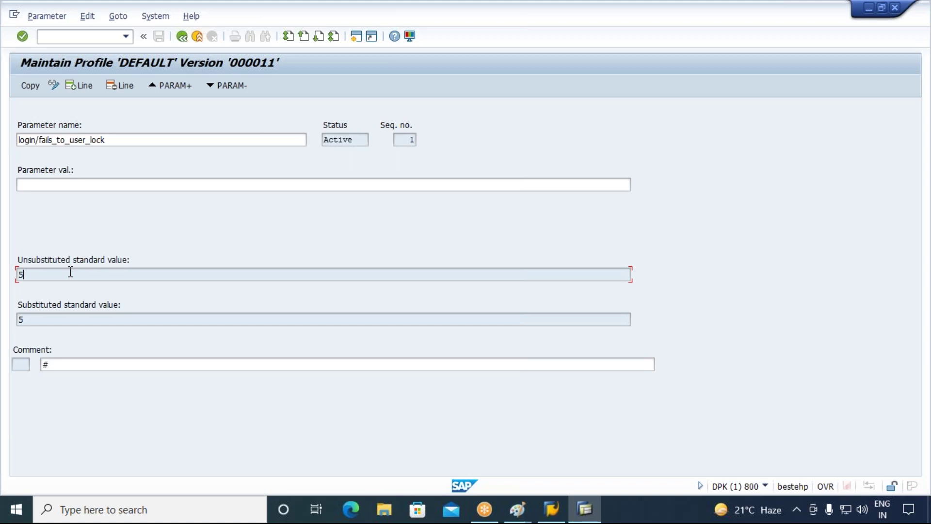
Confirm adding login/fails_to_user_lock to the DEFAULT profile without a value yet
{"action": "left_click", "coordinate": [196, 37]}
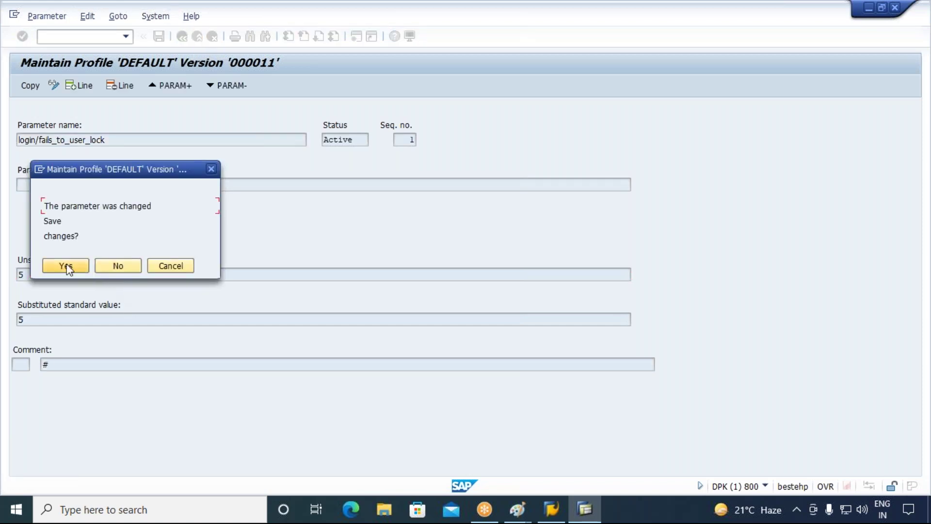
{"action": "left_click", "coordinate": [66, 266]}
{"action": "left_click", "coordinate": [65, 267]}
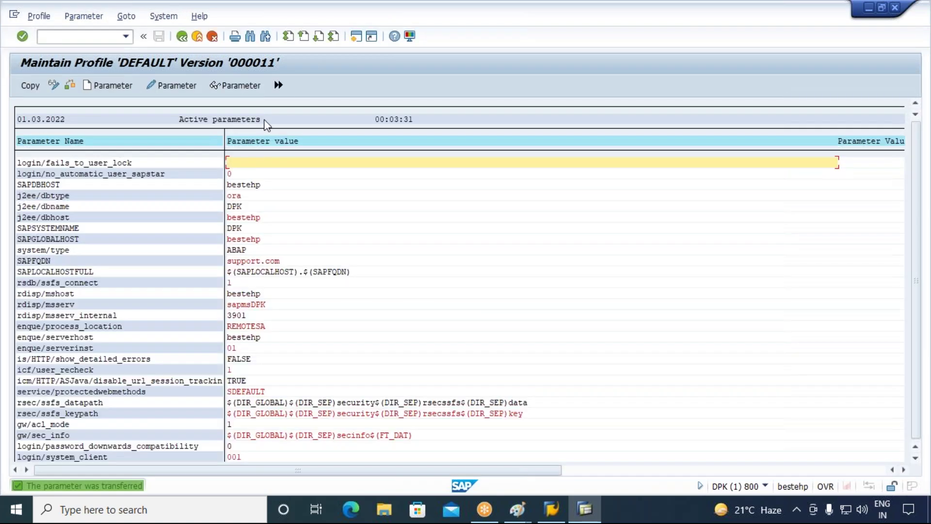
Give login/fails_to_user_lock the value 3 and return to the active parameters list
{"action": "double_click", "coordinate": [250, 163]}
{"action": "type", "text": "3"}
{"action": "left_click", "coordinate": [39, 87]}
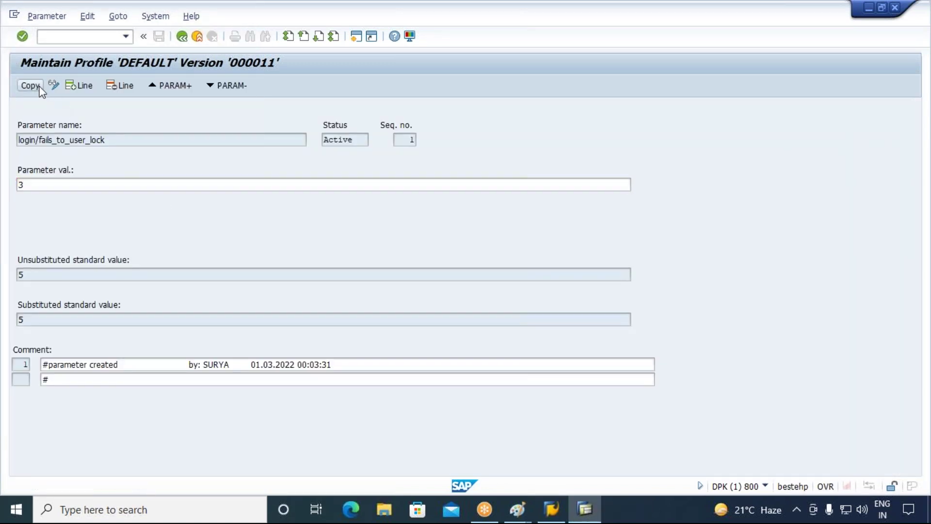
{"action": "left_click", "coordinate": [182, 37]}
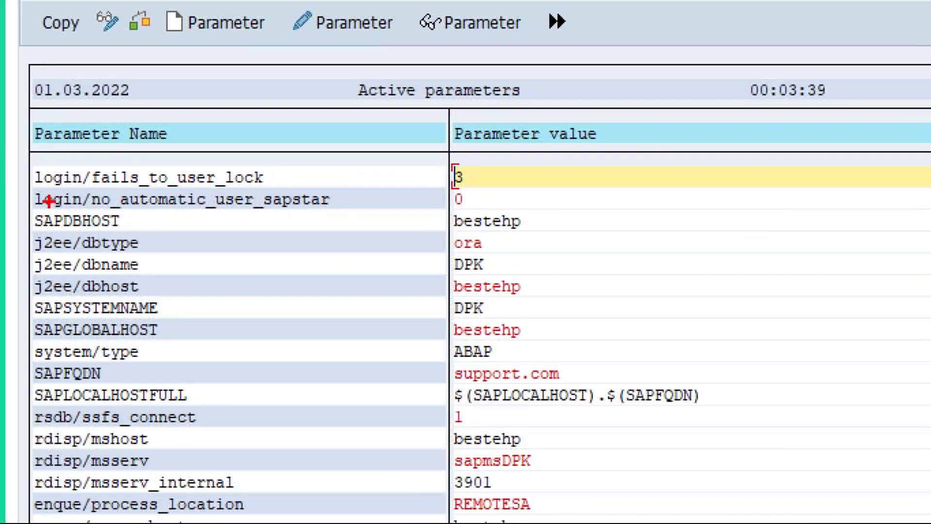
{"action": "mouse_move", "coordinate": [31, 183]}
{"action": "left_mouse_down"}
{"action": "mouse_move", "coordinate": [277, 235]}
{"action": "mouse_move", "coordinate": [468, 215]}
{"action": "mouse_move", "coordinate": [452, 211]}
{"action": "mouse_move", "coordinate": [481, 212]}
{"action": "mouse_move", "coordinate": [538, 161]}
{"action": "mouse_move", "coordinate": [627, 109]}
{"action": "left_mouse_up"}
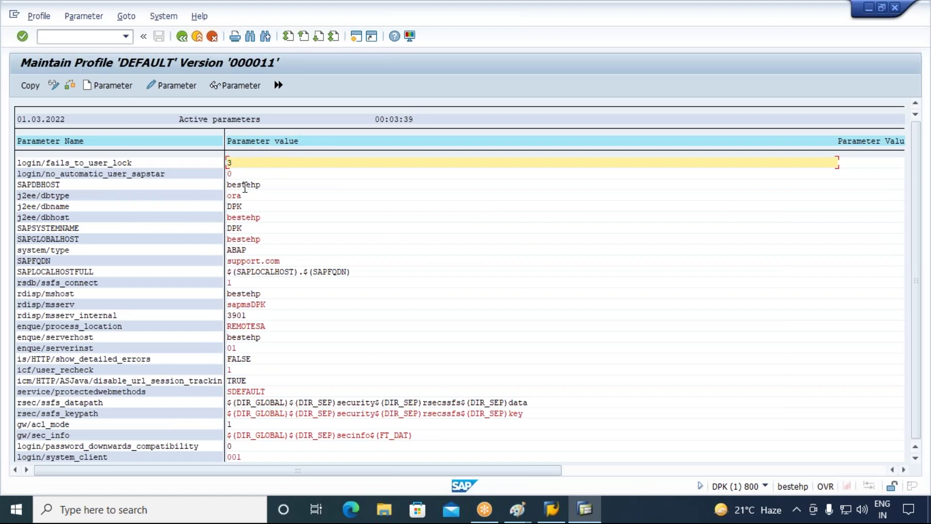
{"action": "left_click", "coordinate": [237, 172]}
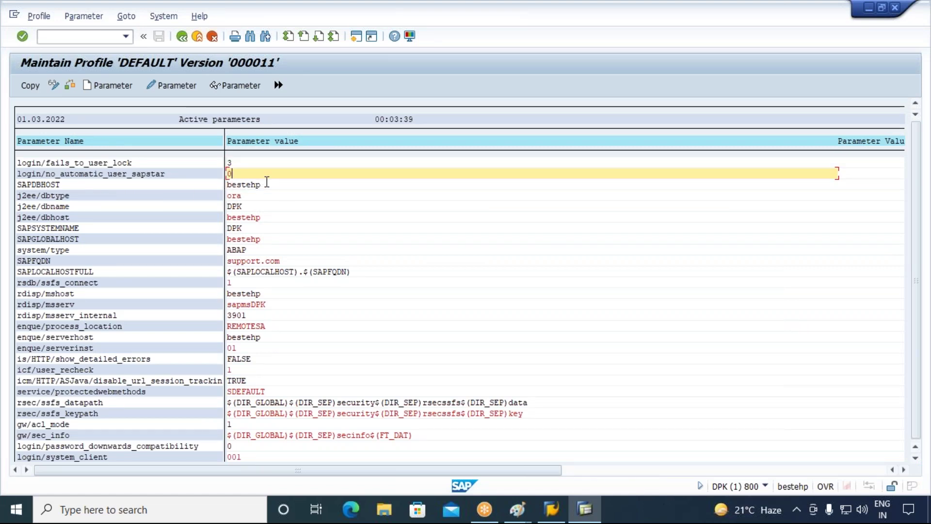
{"action": "double_click", "coordinate": [238, 174]}
{"action": "left_click", "coordinate": [237, 174]}
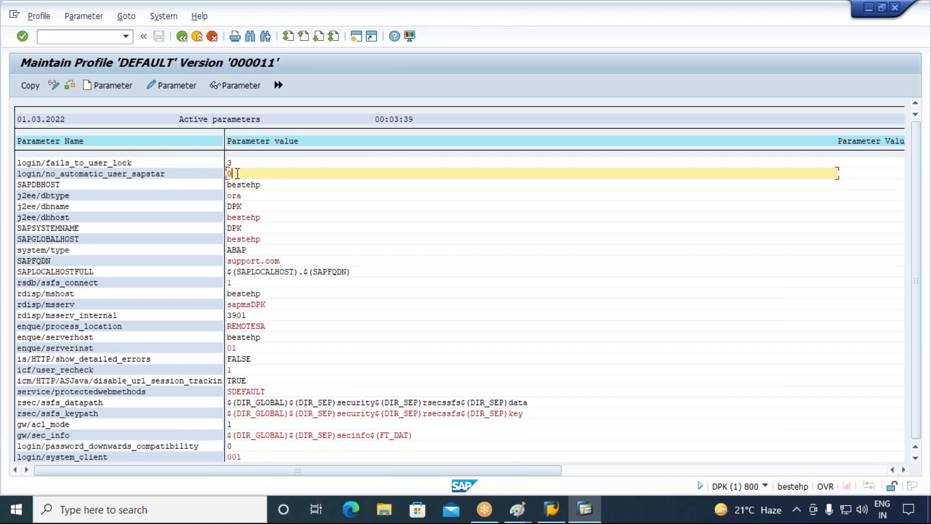
{"action": "left_click_drag", "start_coordinate": [243, 175], "coordinate": [221, 174]}
{"action": "left_click", "coordinate": [239, 176]}
{"action": "left_click", "coordinate": [145, 174]}
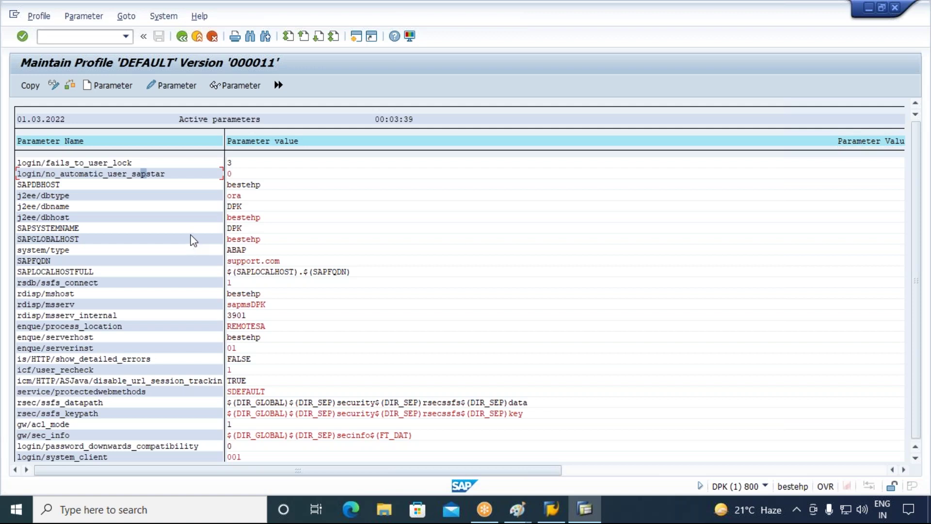
{"action": "double_click", "coordinate": [241, 175]}
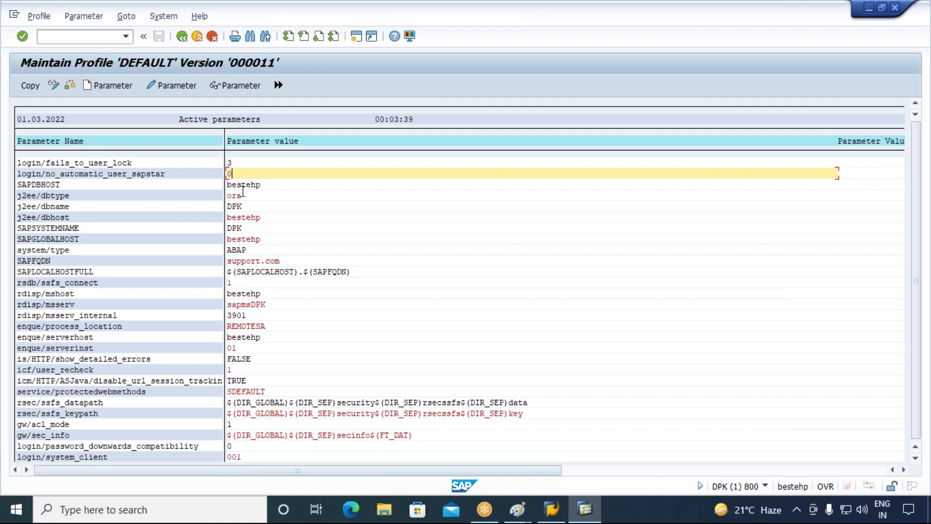
{"action": "left_click", "coordinate": [144, 163]}
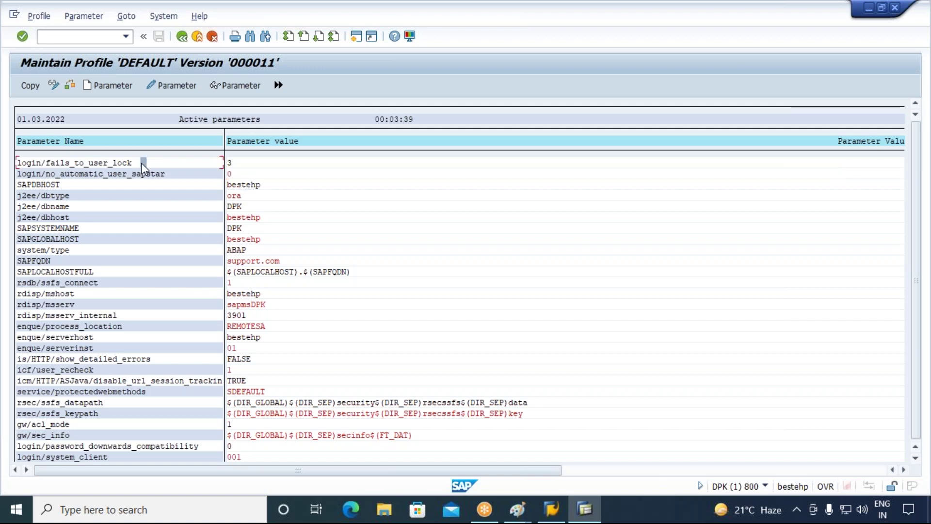
{"action": "left_click", "coordinate": [229, 163]}
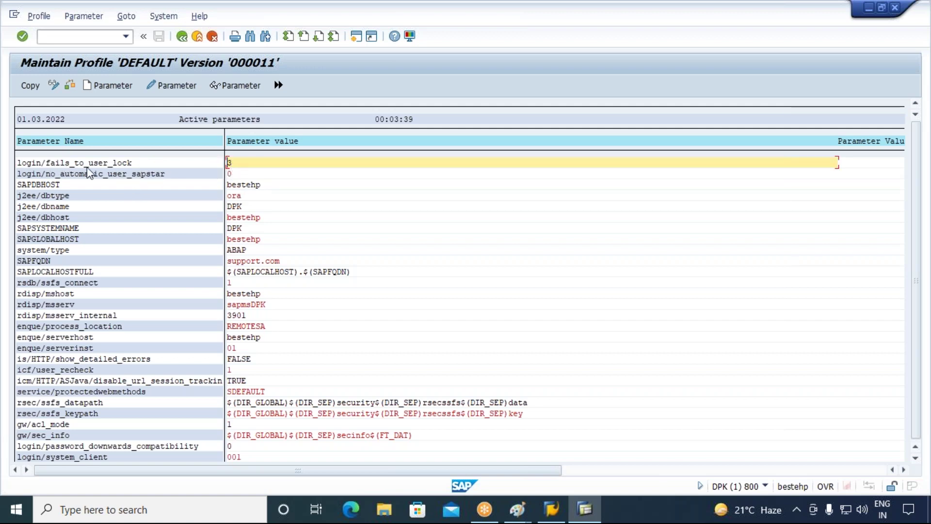
{"action": "double_click", "coordinate": [232, 163]}
Save the changed DEFAULT profile and exit profile editing
{"action": "left_click", "coordinate": [197, 39]}
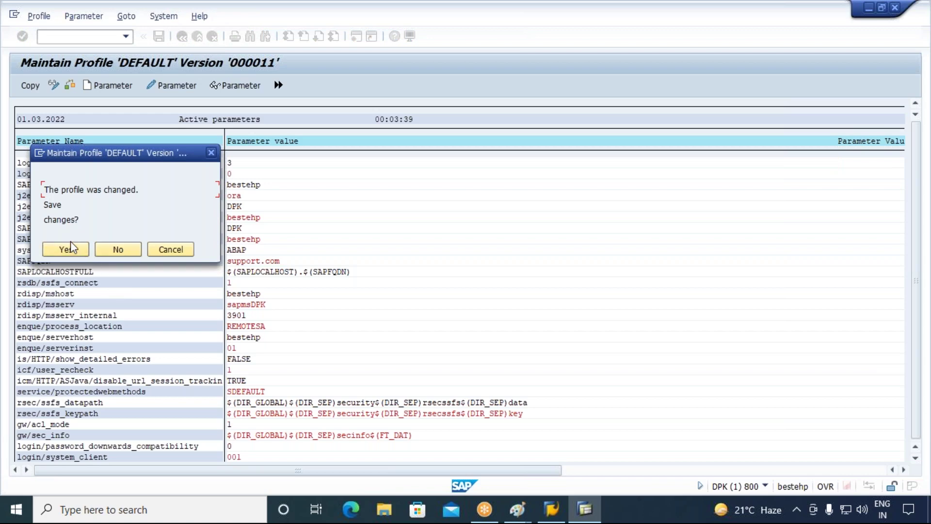
{"action": "left_click", "coordinate": [70, 248]}
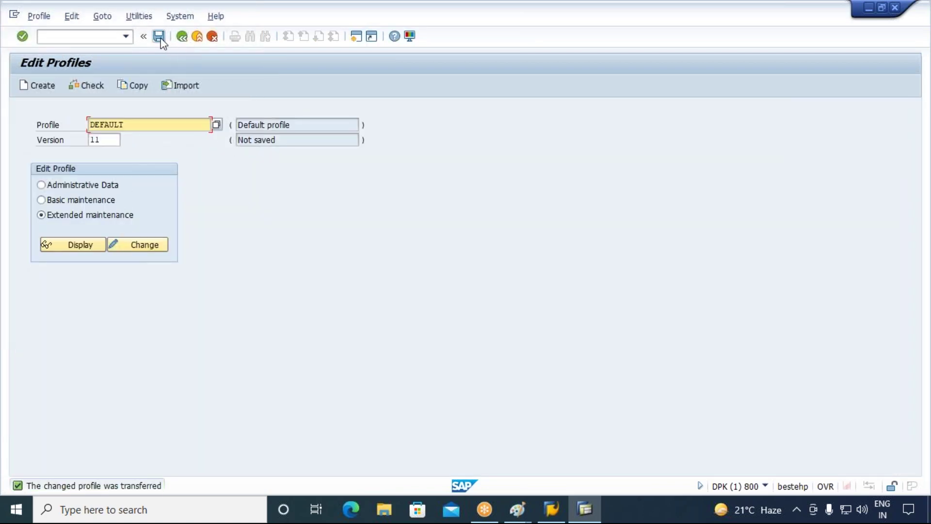
{"action": "left_click", "coordinate": [197, 36]}
{"action": "left_click", "coordinate": [203, 285]}
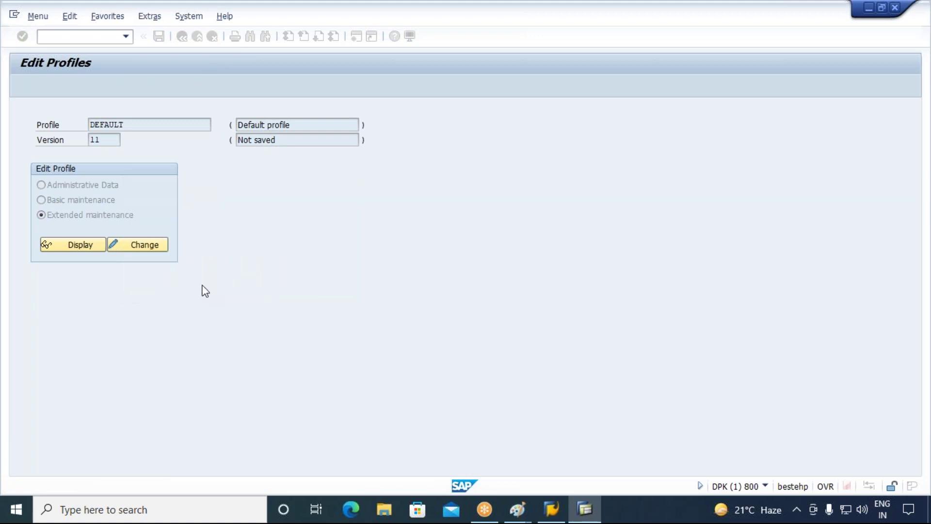
Log off the SAP system and minimize the SAP Logon window
{"action": "left_click", "coordinate": [197, 37]}
{"action": "left_click", "coordinate": [138, 249]}
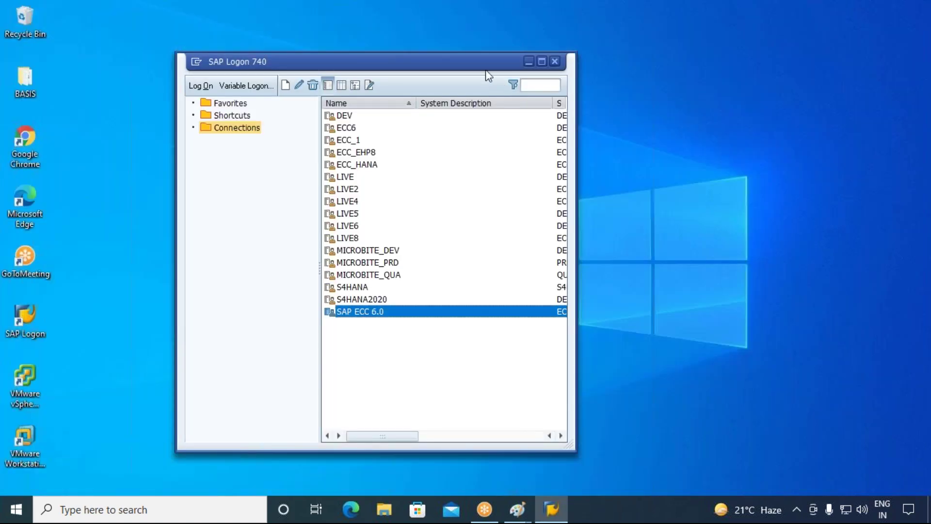
{"action": "left_click_drag", "start_coordinate": [486, 72], "coordinate": [391, 64]}
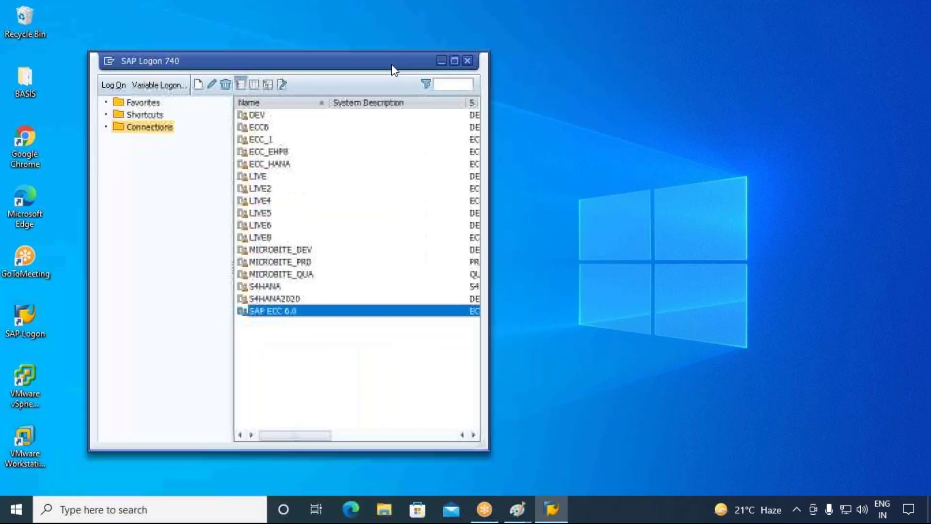
{"action": "left_click", "coordinate": [445, 63]}
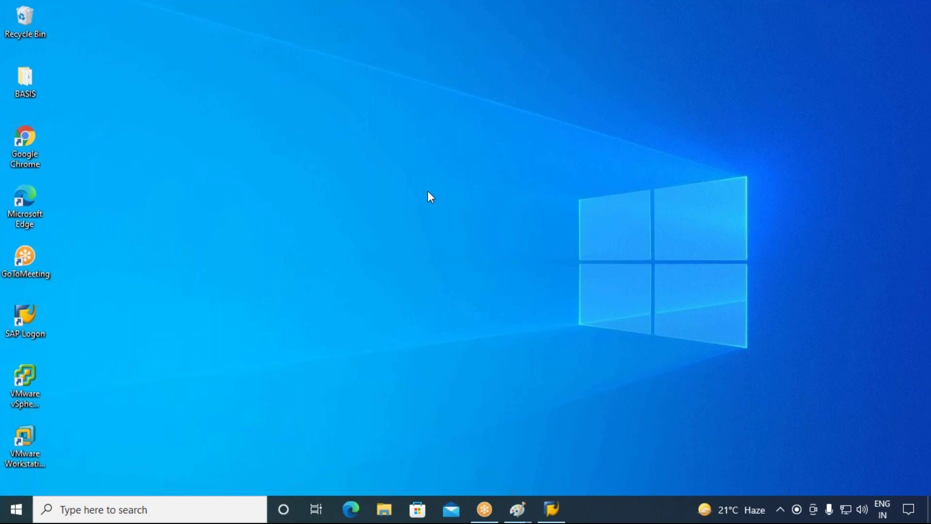